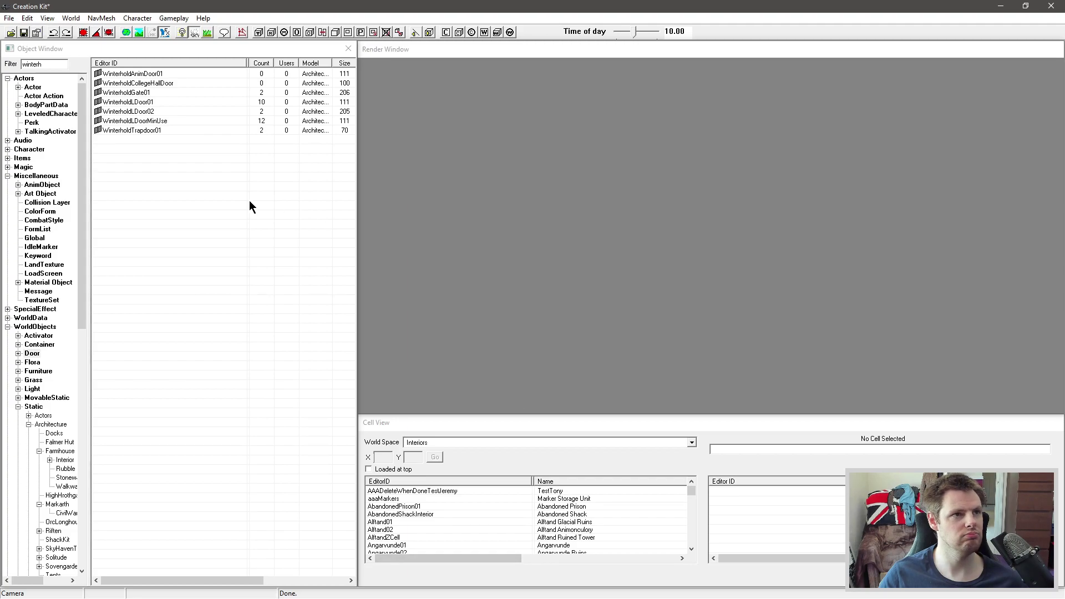
- Filter the Creation Kit object list to 'rug' entries in the Static category
left_click(249, 201)
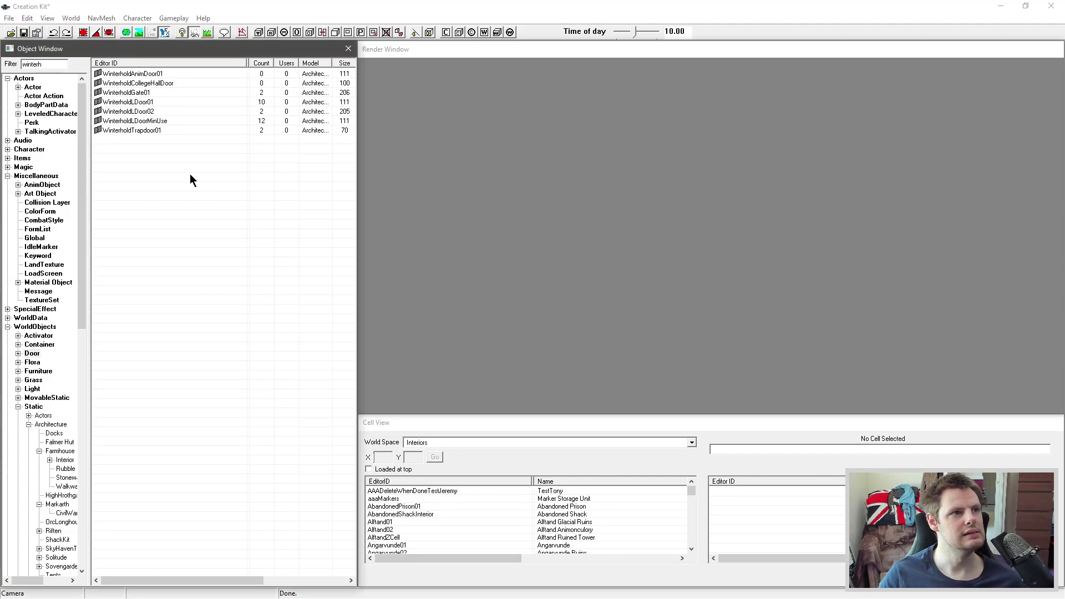
left_click_drag(55, 64, 5, 65)
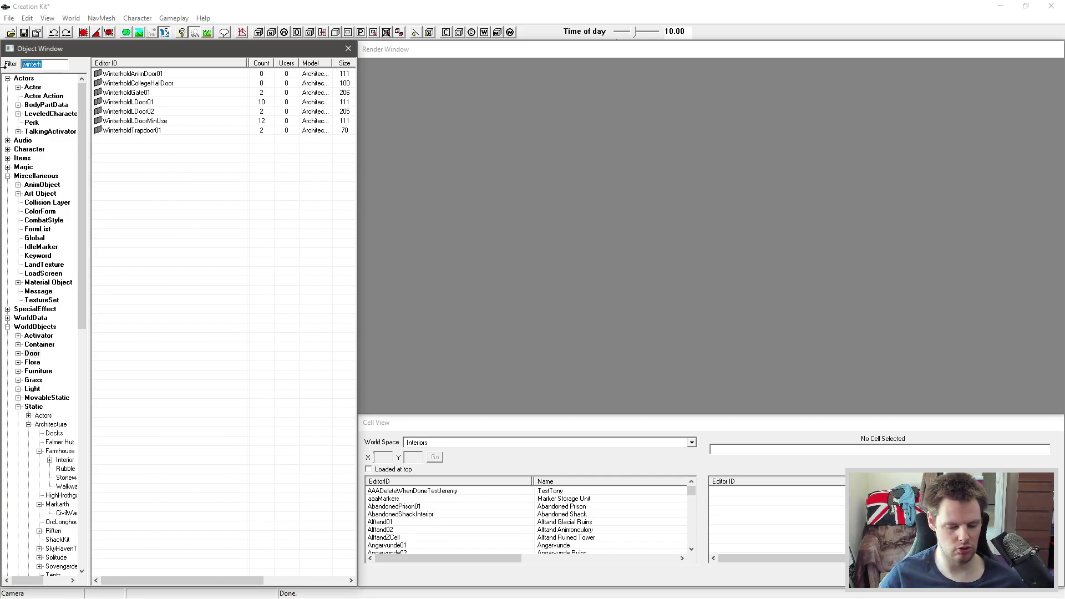
type("rug")
left_click(33, 408)
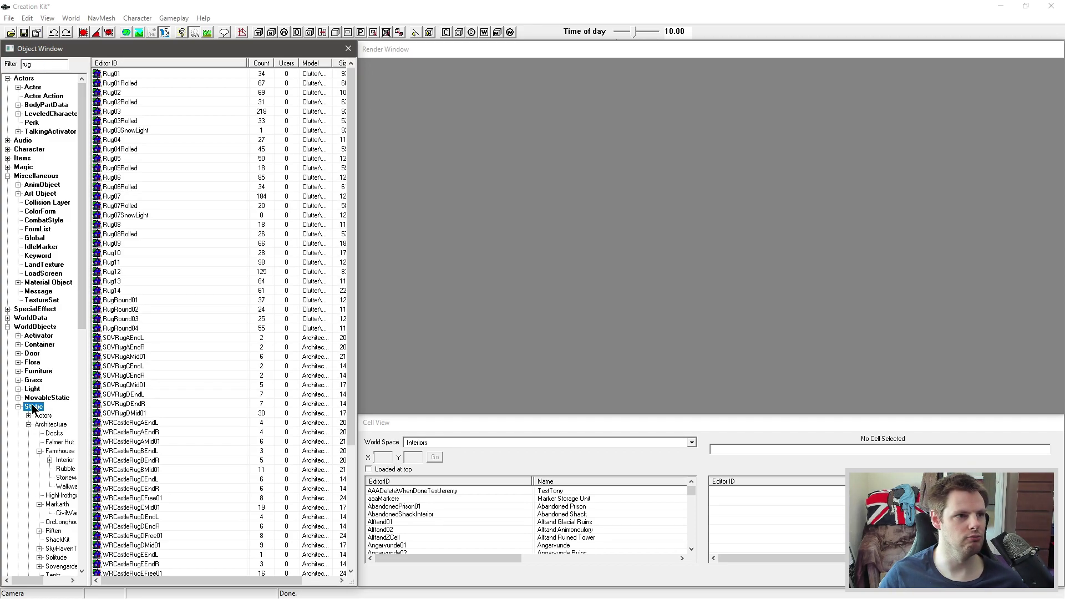
scroll(205, 271, "down", 6)
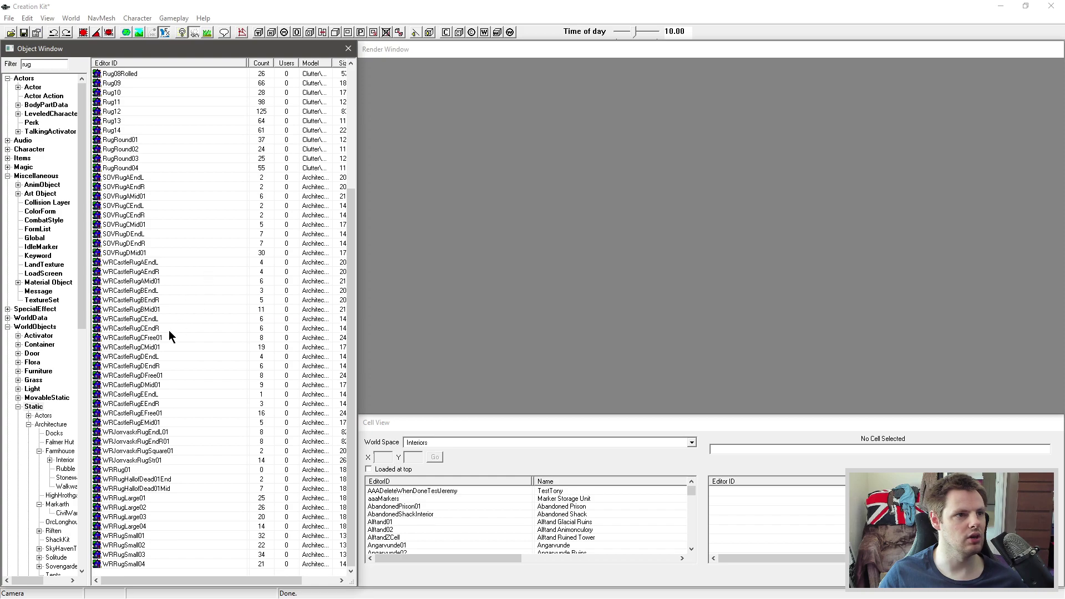
- Preview the WRCastleRugCEndL rug model and rotate it to inspect it from several angles
right_click(149, 320)
left_click(167, 376)
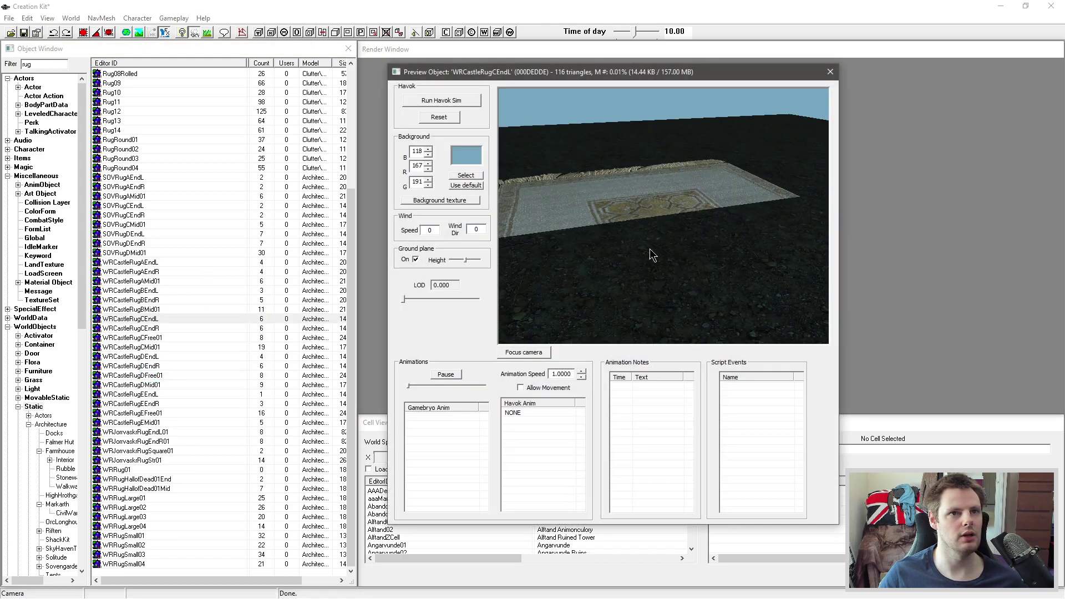
mouse_move(650, 250)
left_mouse_down()
mouse_move(701, 232)
mouse_move(696, 248)
mouse_move(676, 214)
mouse_move(687, 225)
mouse_move(690, 205)
left_mouse_up()
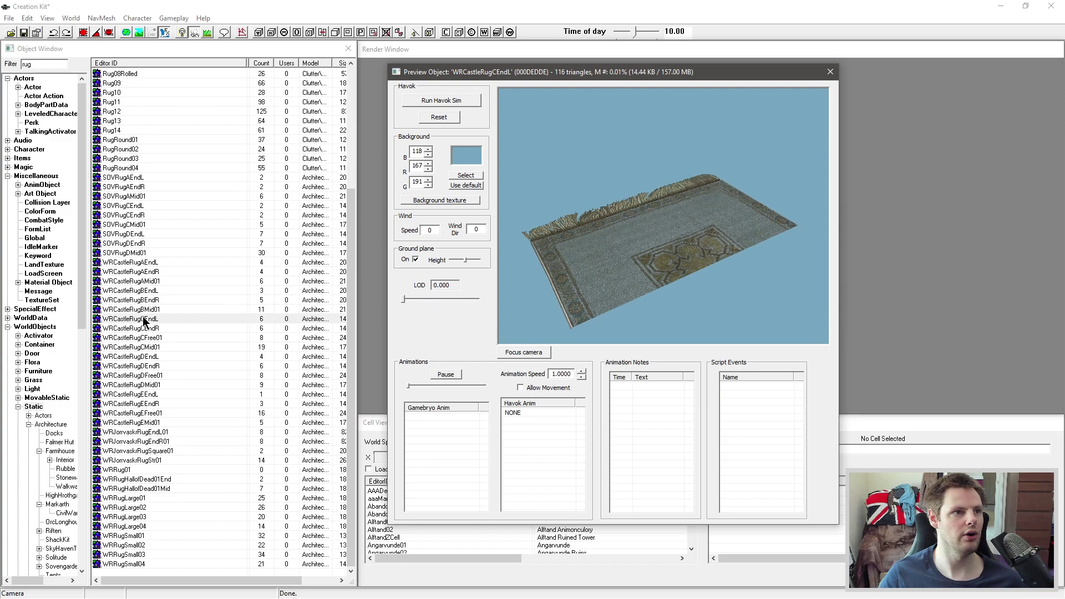
mouse_move(506, 320)
left_mouse_down()
mouse_move(626, 280)
mouse_move(610, 273)
mouse_move(668, 295)
mouse_move(668, 230)
mouse_move(601, 231)
mouse_move(665, 243)
mouse_move(694, 228)
mouse_move(622, 247)
mouse_move(690, 225)
mouse_move(667, 236)
left_mouse_up()
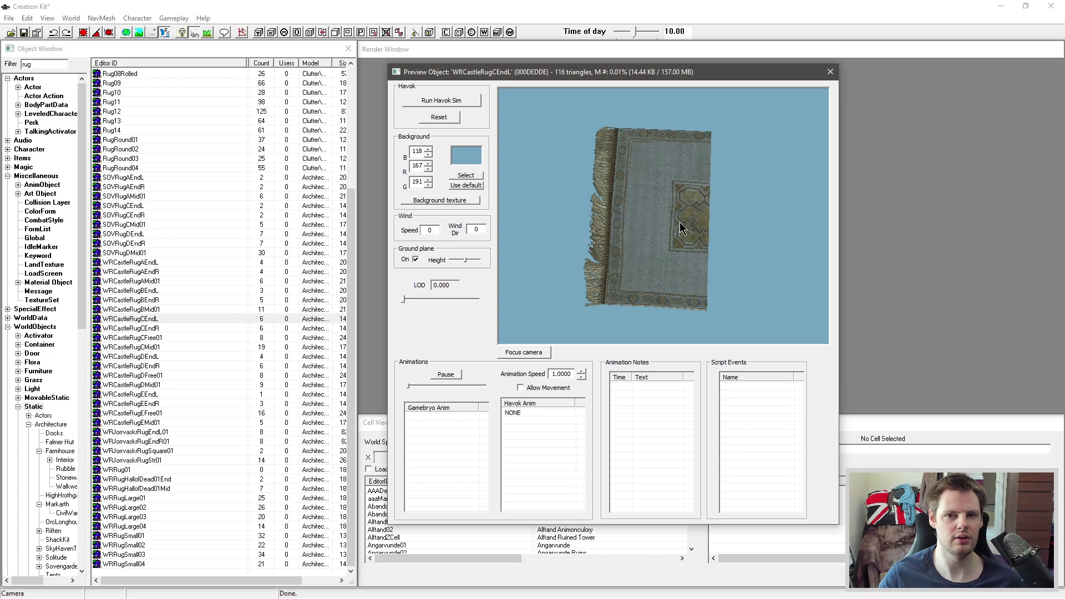
left_click_drag(669, 239, 678, 239)
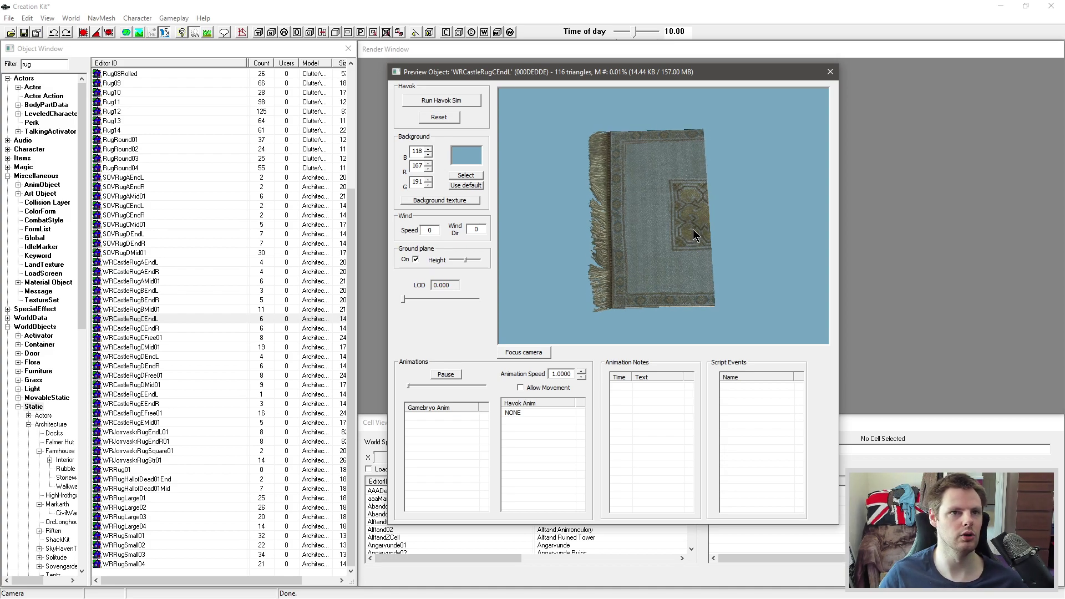
mouse_move(706, 160)
left_mouse_down()
mouse_move(678, 162)
mouse_move(633, 189)
left_mouse_up()
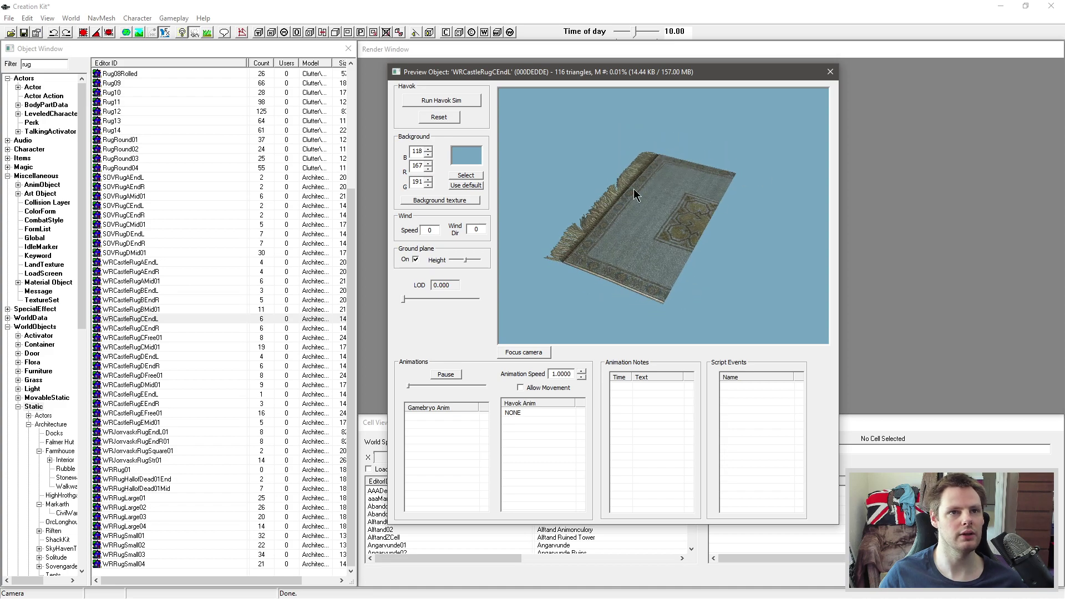
- Close the rug preview and browse to Skyrim\Data\Meshes\Darkfox127\Decoration\Rugs\Castle
left_click(830, 72)
key("super+e")
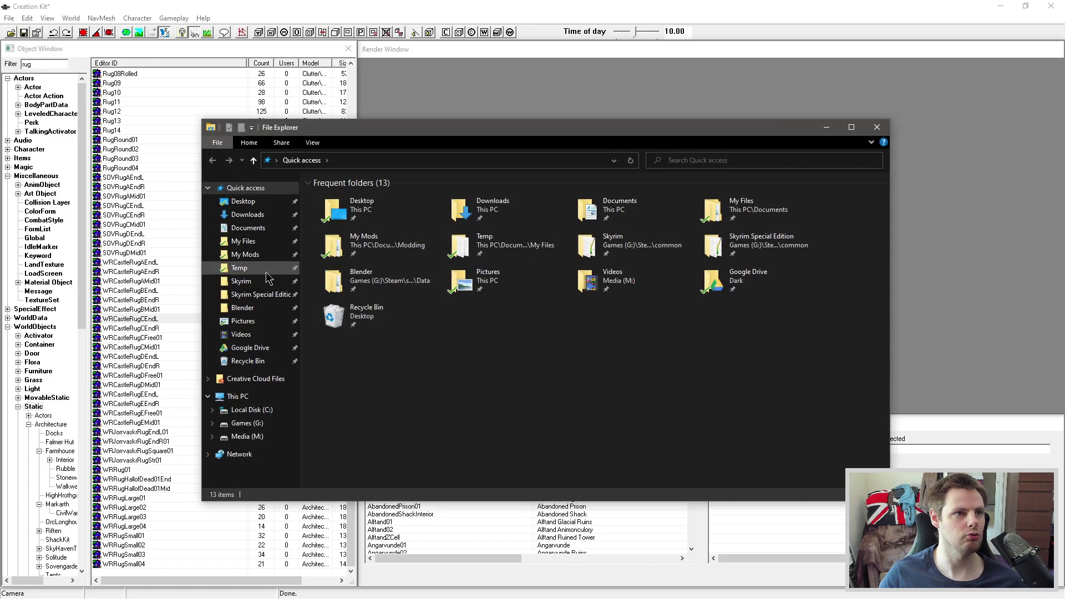
left_click(249, 281)
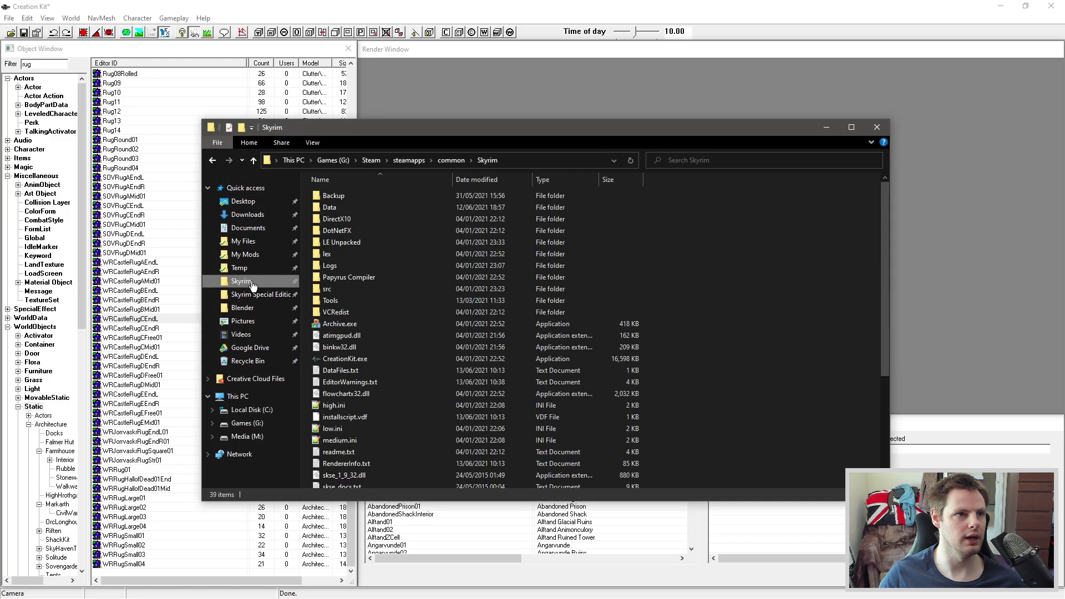
double_click(349, 209)
double_click(363, 257)
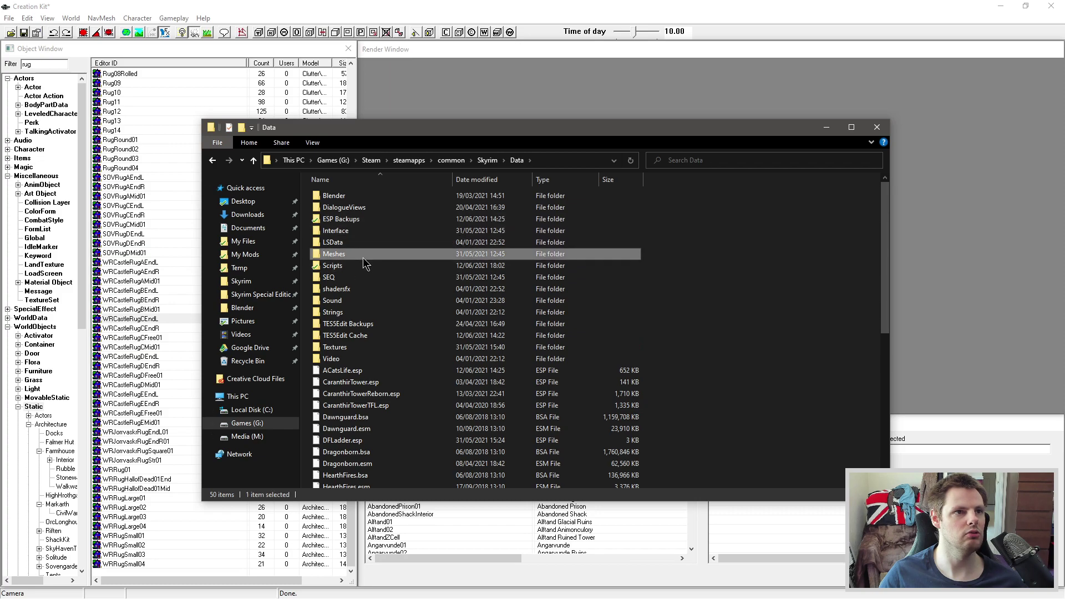
double_click(350, 268)
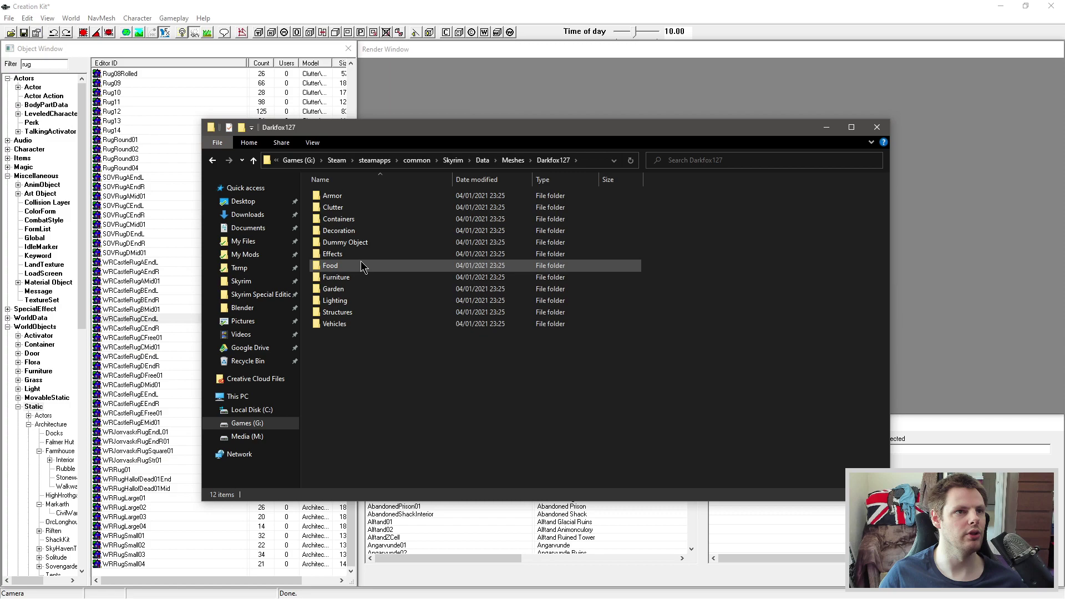
double_click(355, 230)
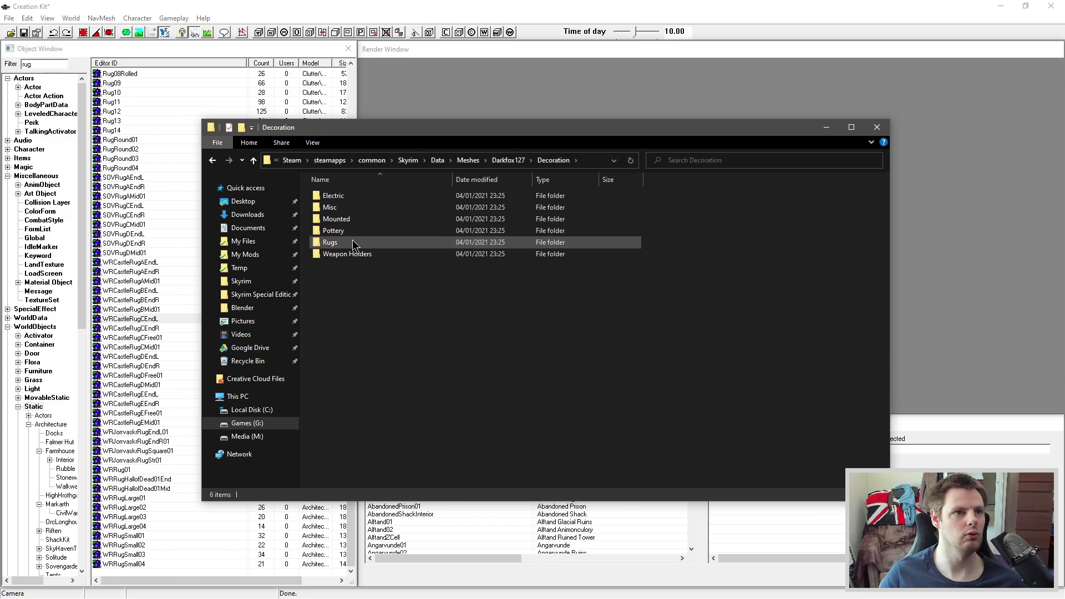
double_click(353, 239)
double_click(358, 197)
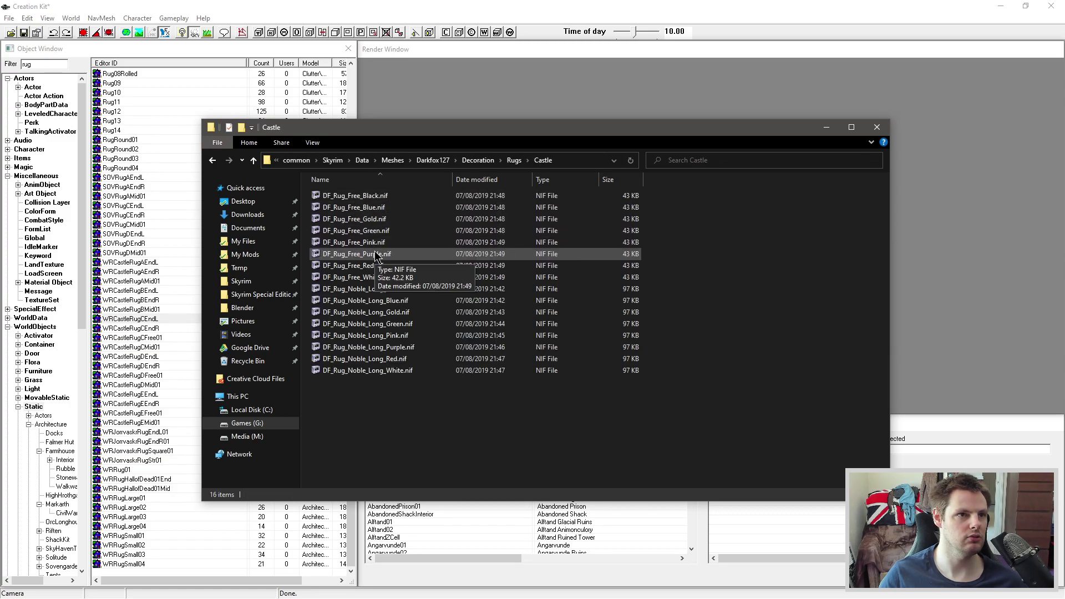
- Open DF_Rug_Free_Green.nif in NifSkope and orbit to look down at the rug
left_click(366, 290)
left_click(388, 325)
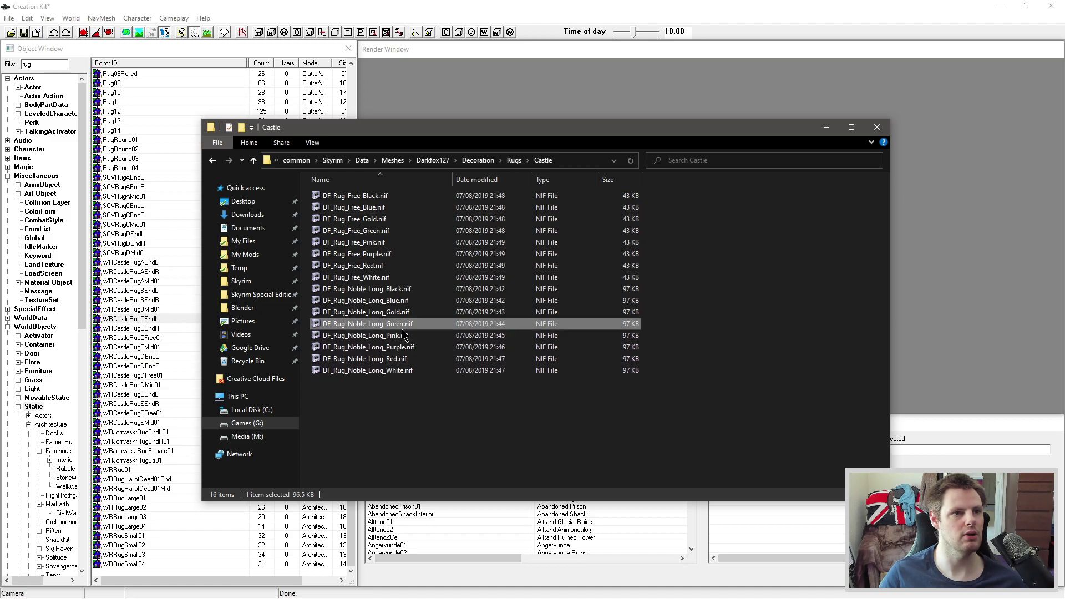
left_click(382, 300)
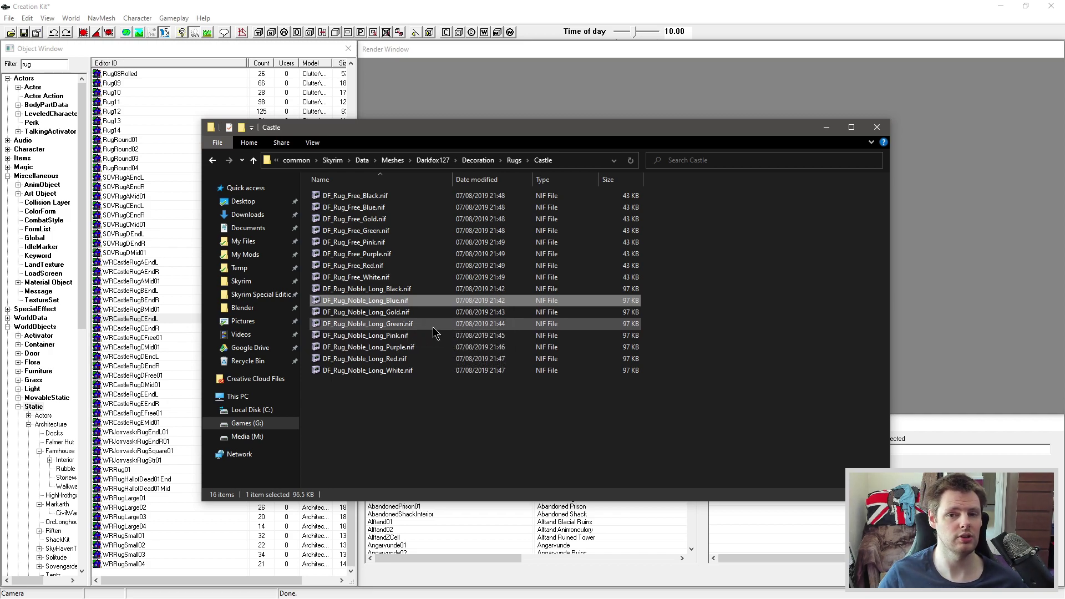
left_click(355, 231)
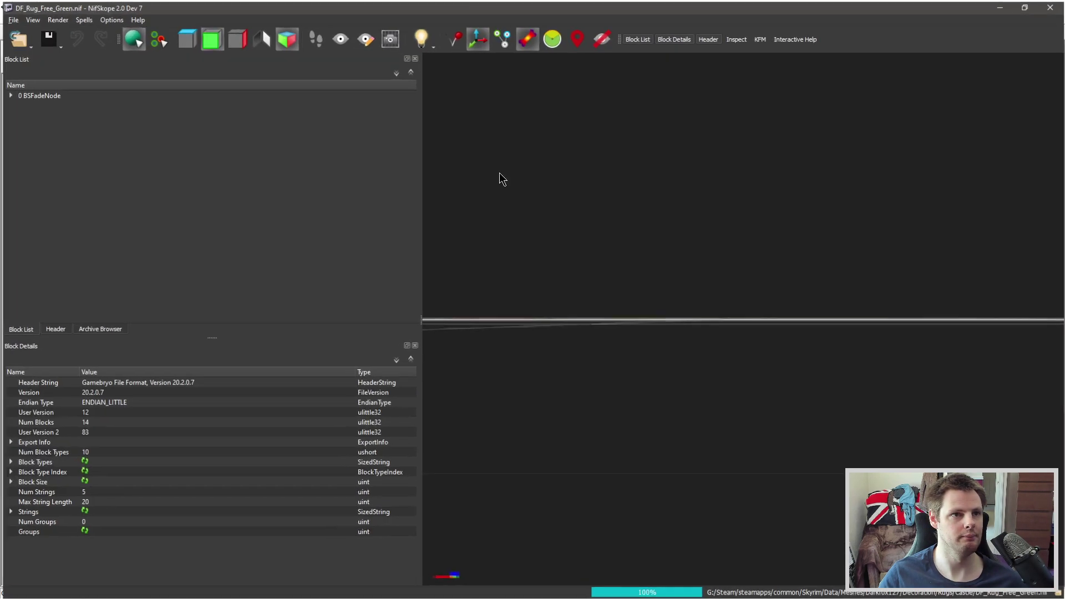
mouse_move(499, 172)
left_mouse_down()
mouse_move(663, 254)
mouse_move(740, 241)
mouse_move(687, 268)
mouse_move(702, 302)
mouse_move(664, 295)
mouse_move(725, 291)
mouse_move(740, 308)
mouse_move(639, 223)
mouse_move(611, 294)
left_mouse_up()
- Compare the rug's inner and outer border shapes, finishing on the green inner shape
left_click(680, 300)
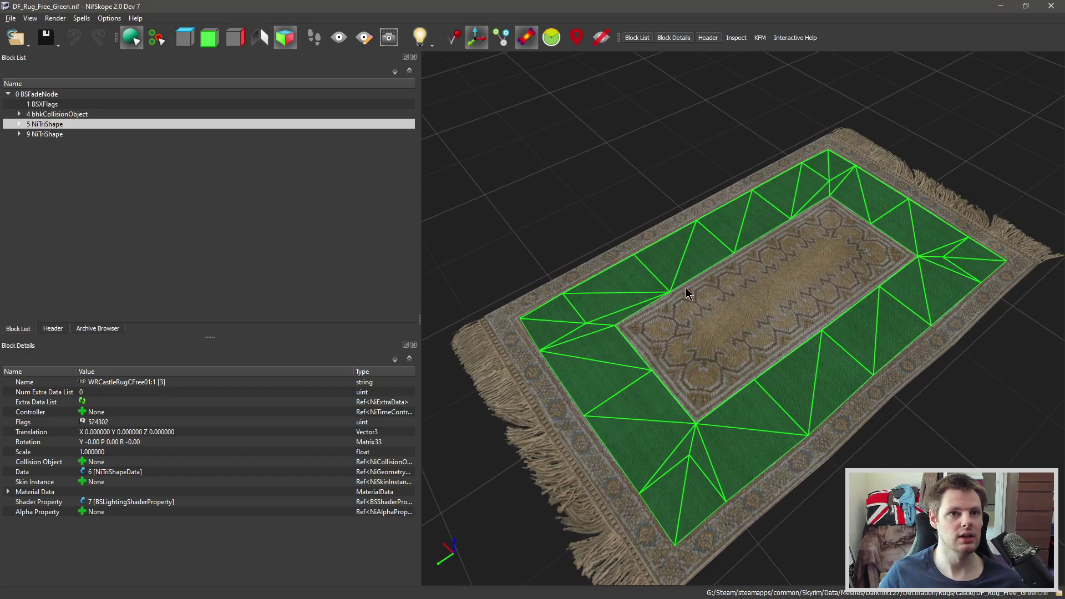
left_click_drag(687, 294, 696, 295)
left_click(685, 329)
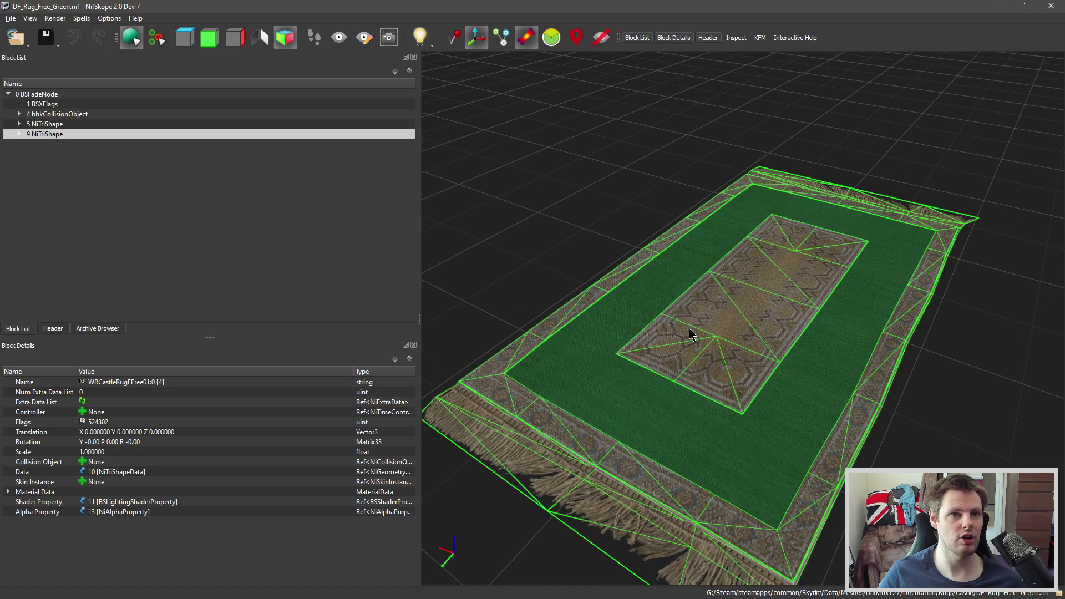
left_click_drag(690, 346, 685, 364)
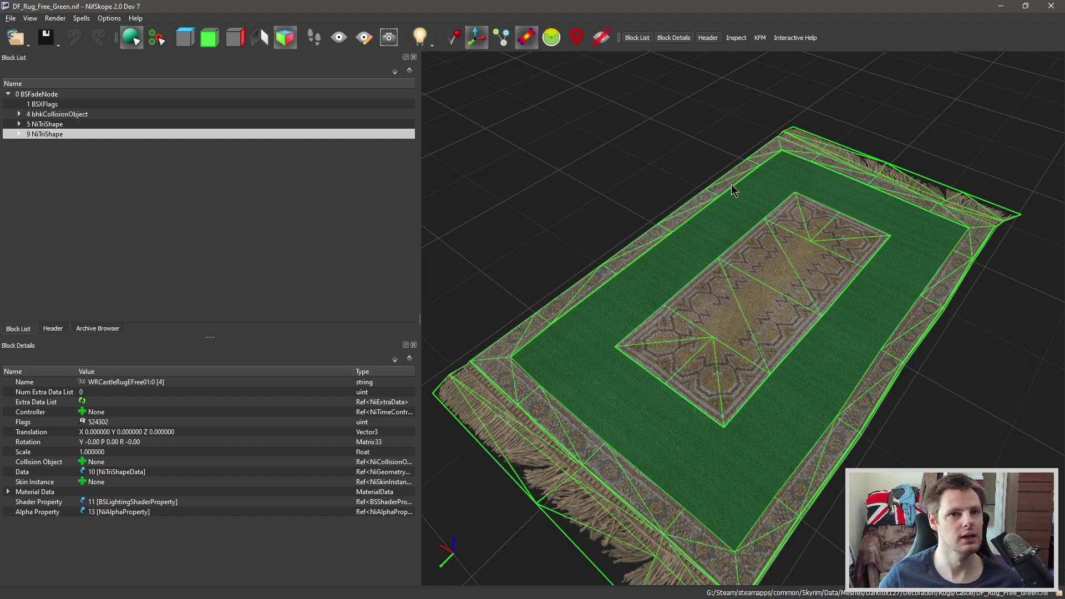
mouse_move(730, 184)
left_mouse_down()
mouse_move(644, 268)
mouse_move(603, 234)
mouse_move(614, 333)
mouse_move(627, 329)
left_mouse_up()
left_click(663, 265)
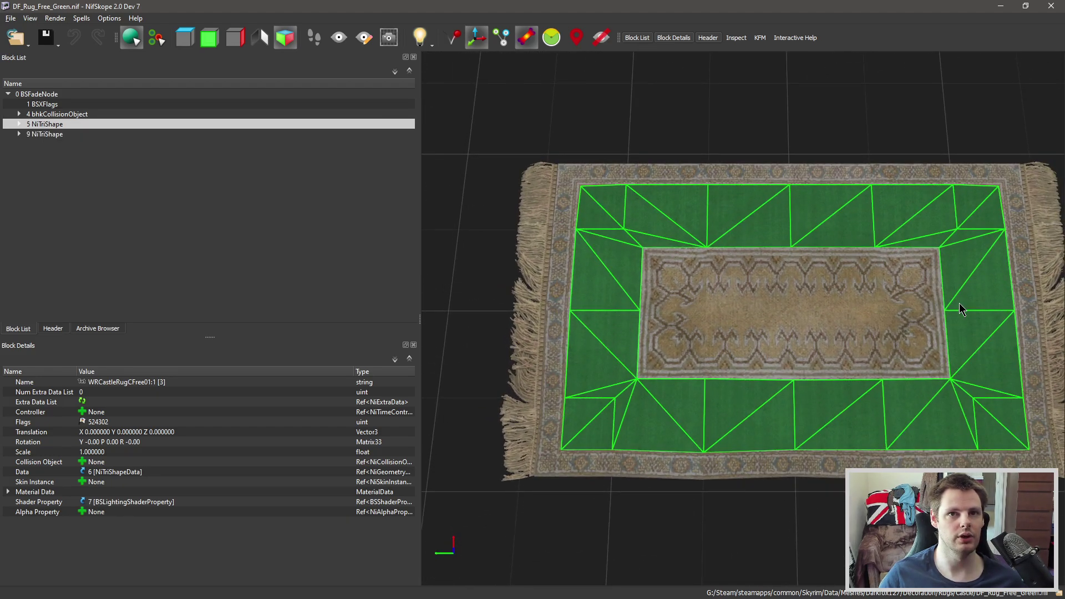
mouse_move(742, 96)
left_mouse_down()
mouse_move(713, 190)
mouse_move(774, 256)
left_mouse_up()
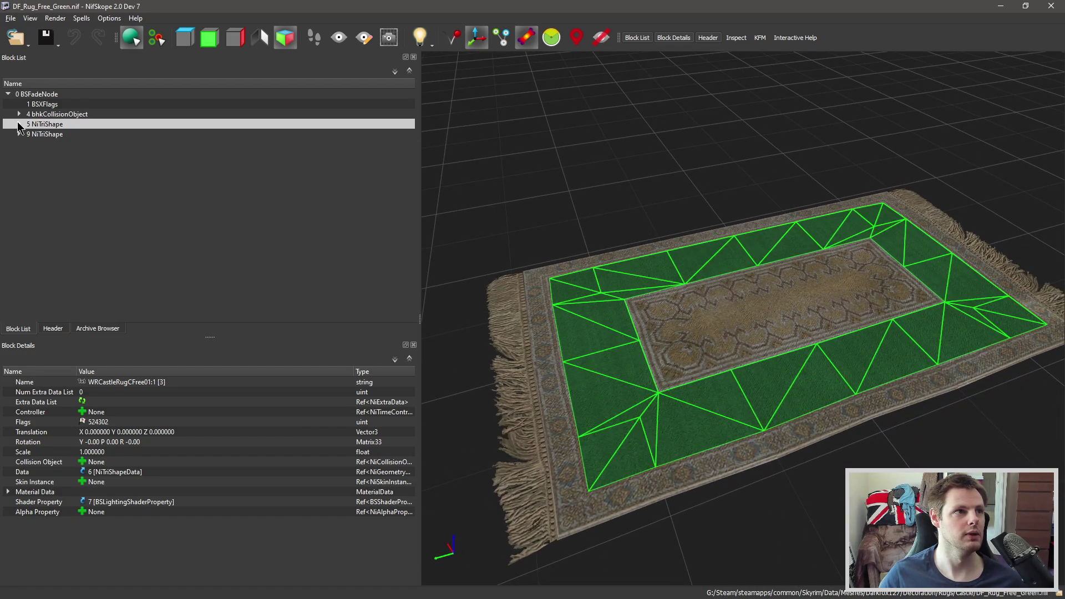
- Expand the inner shape and inspect its lighting shader and normal and diffuse texture paths
left_click(18, 124)
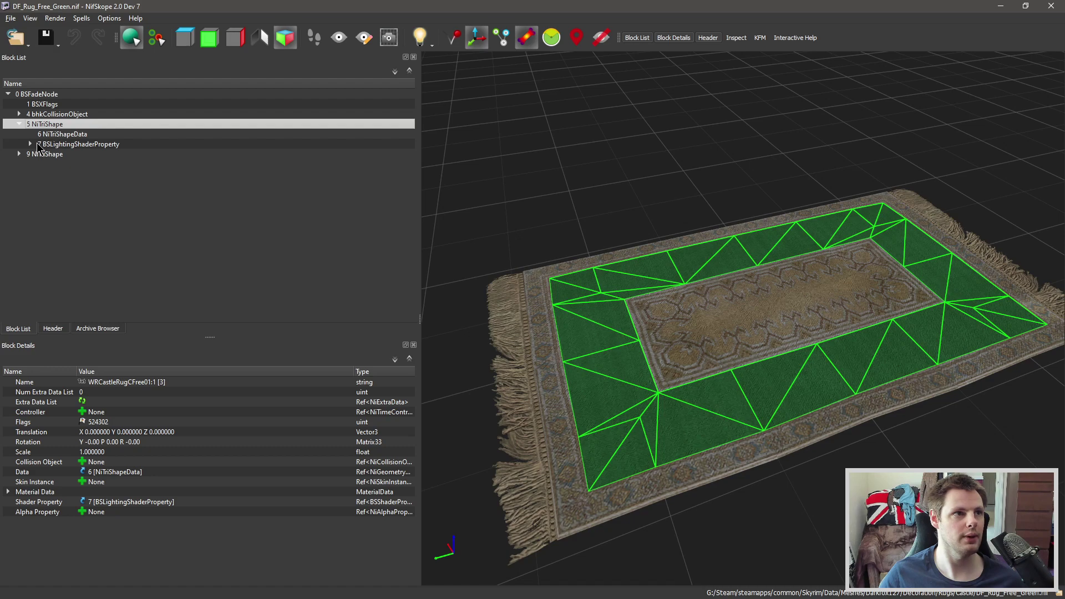
left_click(30, 144)
left_click(84, 146)
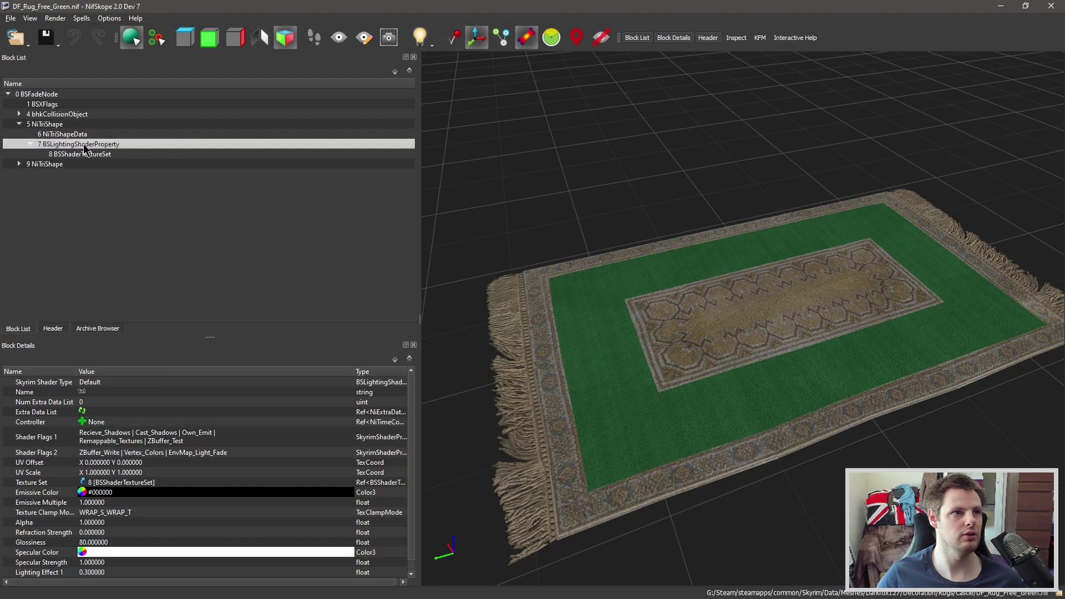
left_click(79, 155)
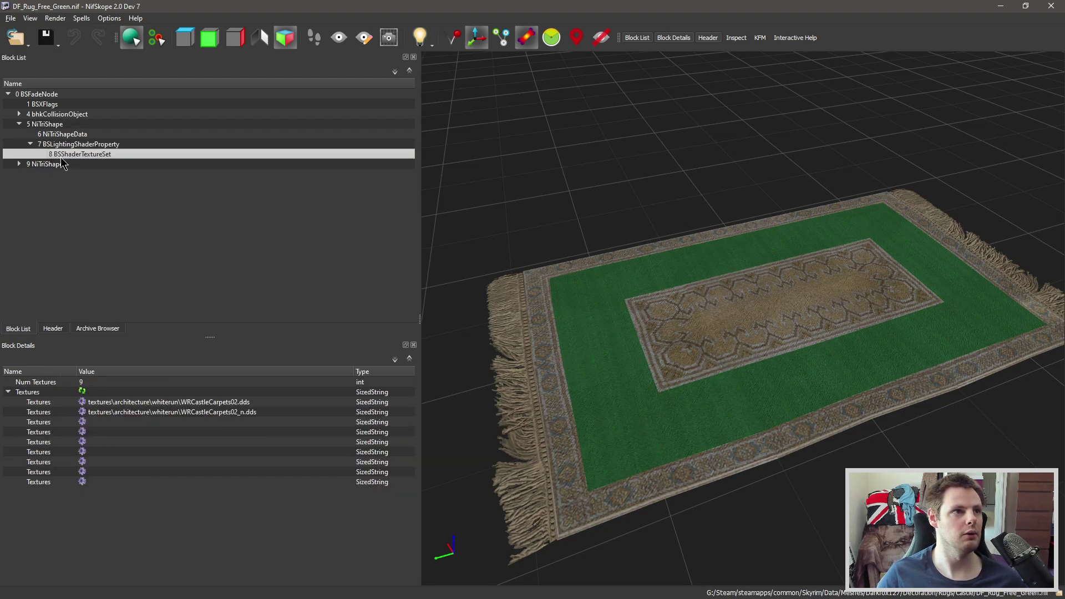
left_click(188, 408)
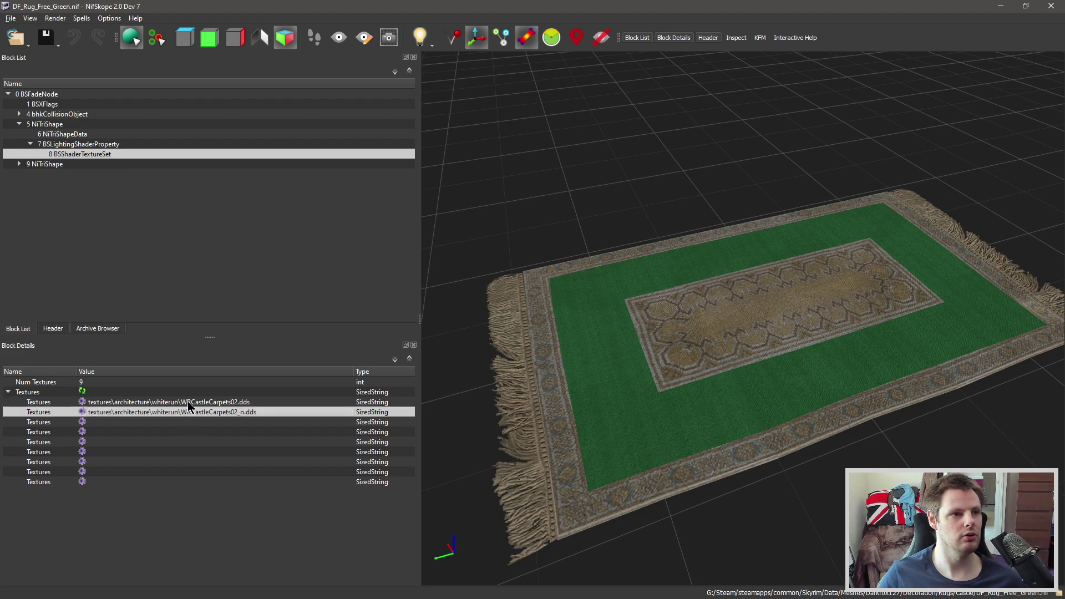
left_click(102, 403)
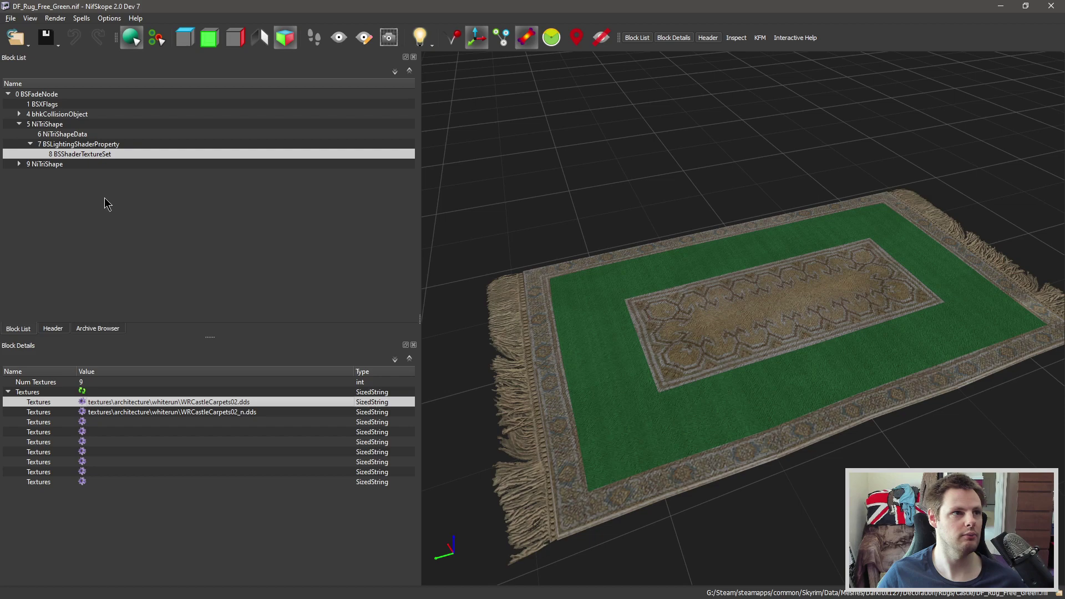
left_click(65, 145)
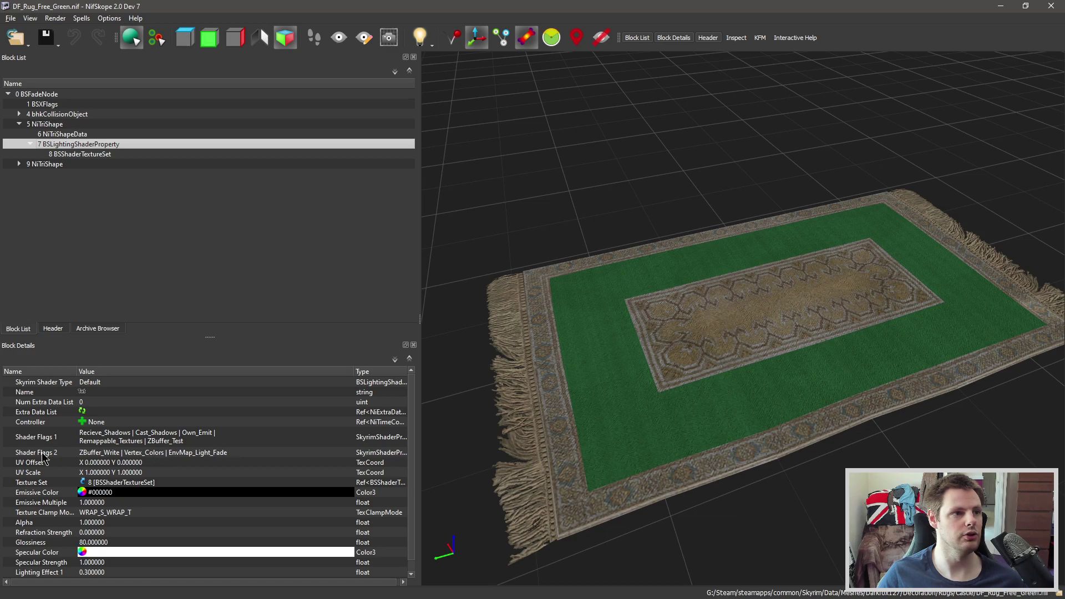
- Check that Vertex_Colors is ticked in the shader's Shader Flags 2 list
double_click(114, 452)
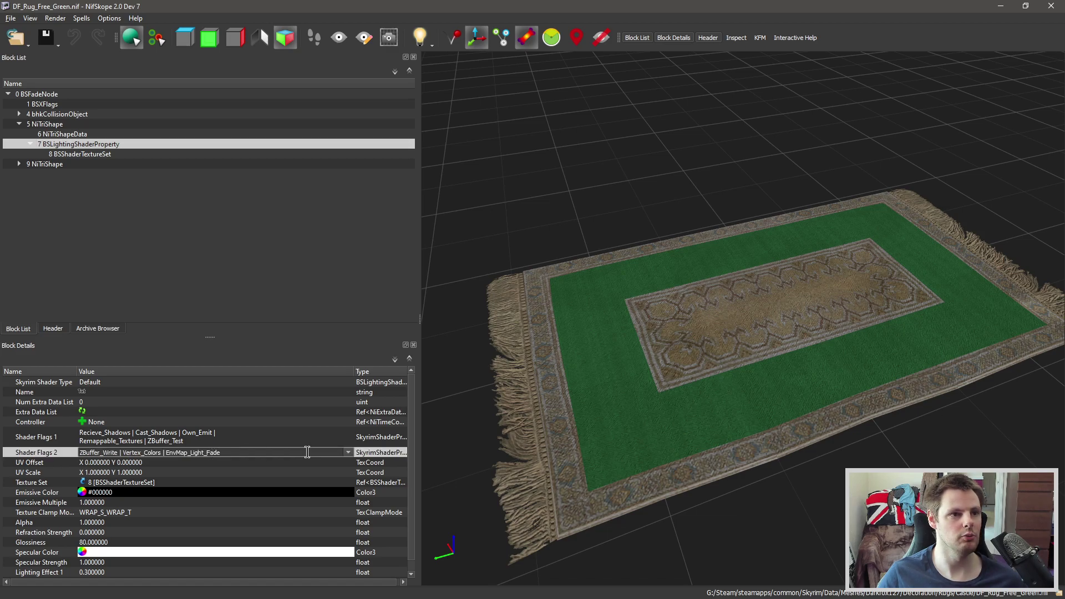
left_click(349, 455)
scroll(157, 493, "down", 2)
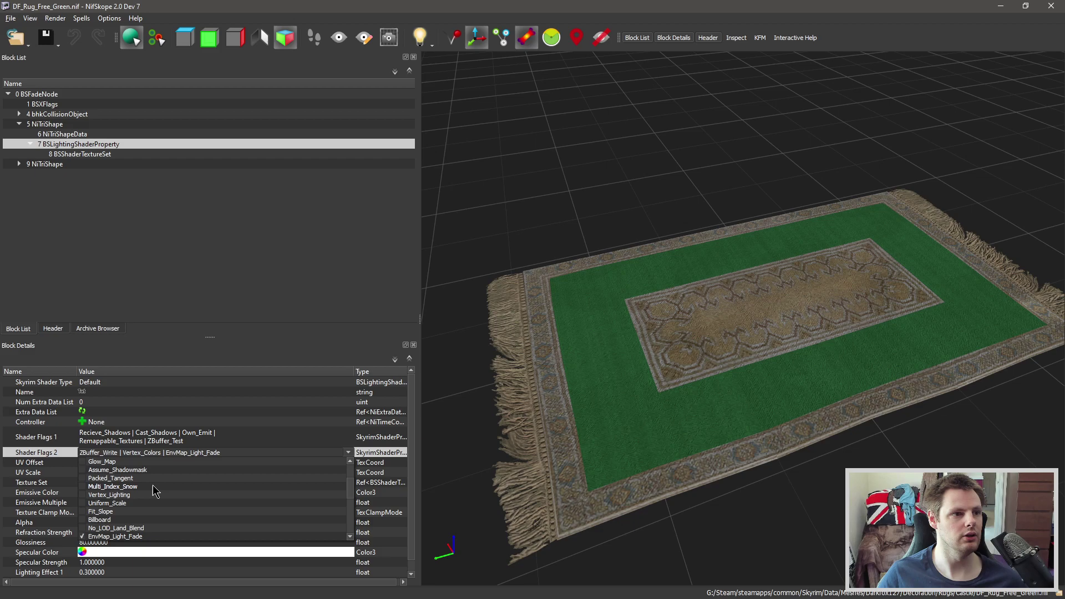
scroll(156, 492, "down", 2)
scroll(139, 500, "up", 2)
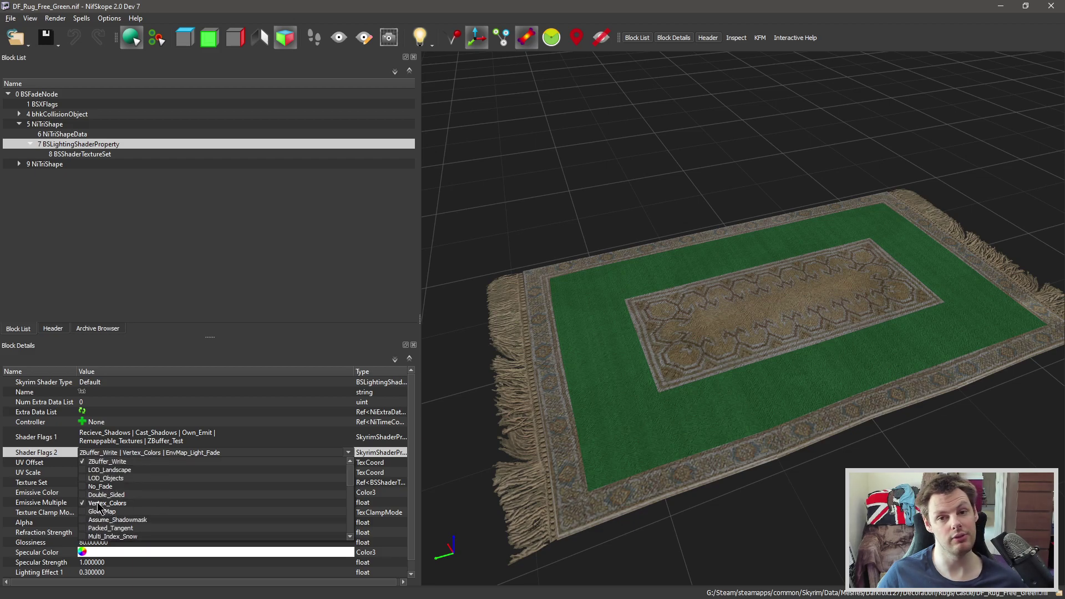
left_click(125, 412)
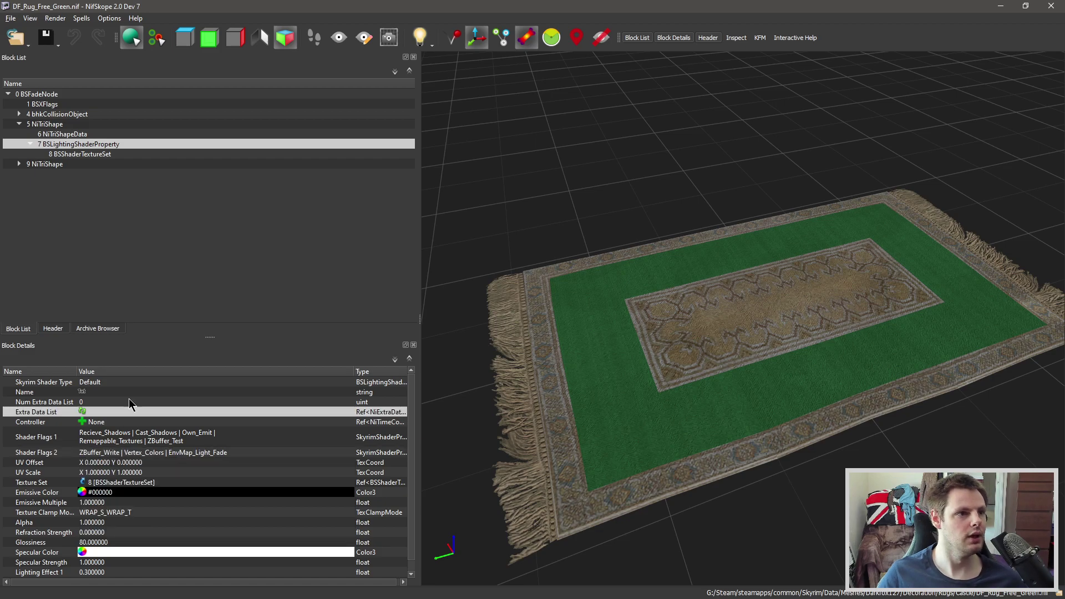
- Show the rug's NiTriShapeData and expand its Vertex Colors list, all reading #2d6c3fff
left_click(64, 135)
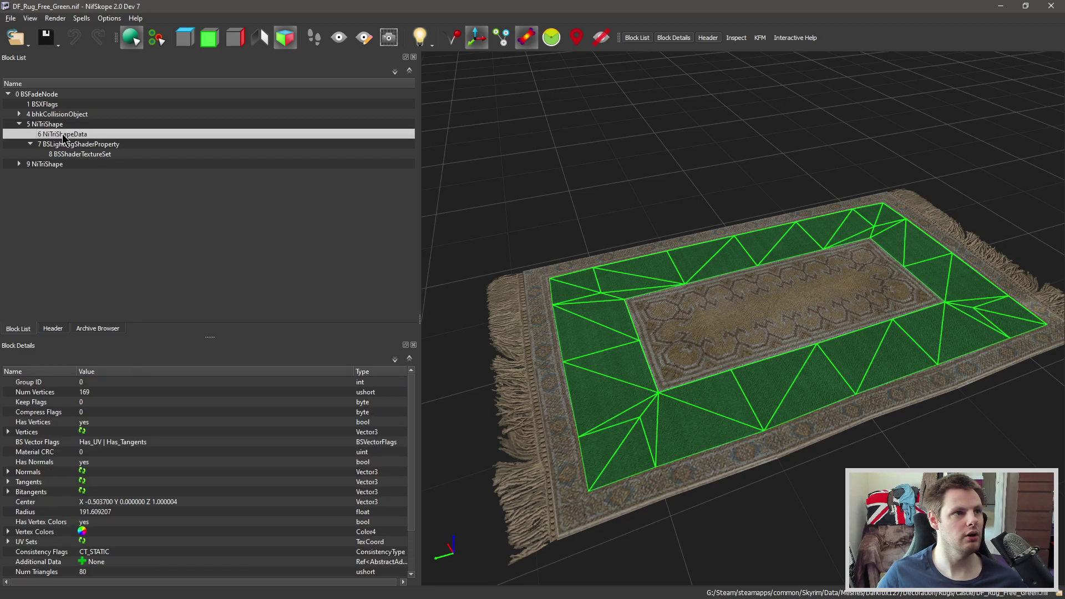
left_click(42, 533)
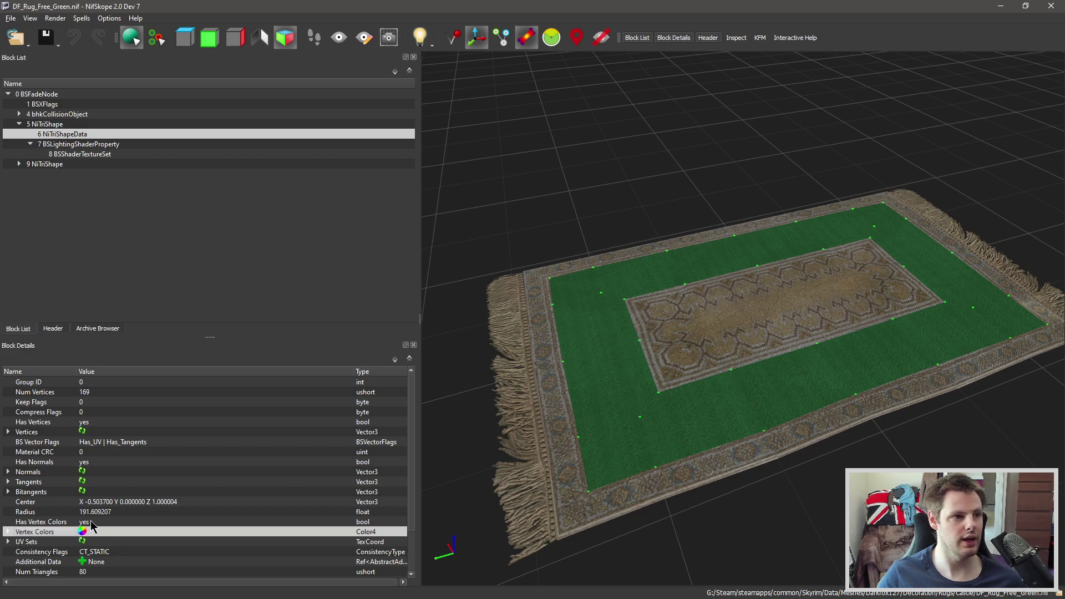
left_click(52, 522)
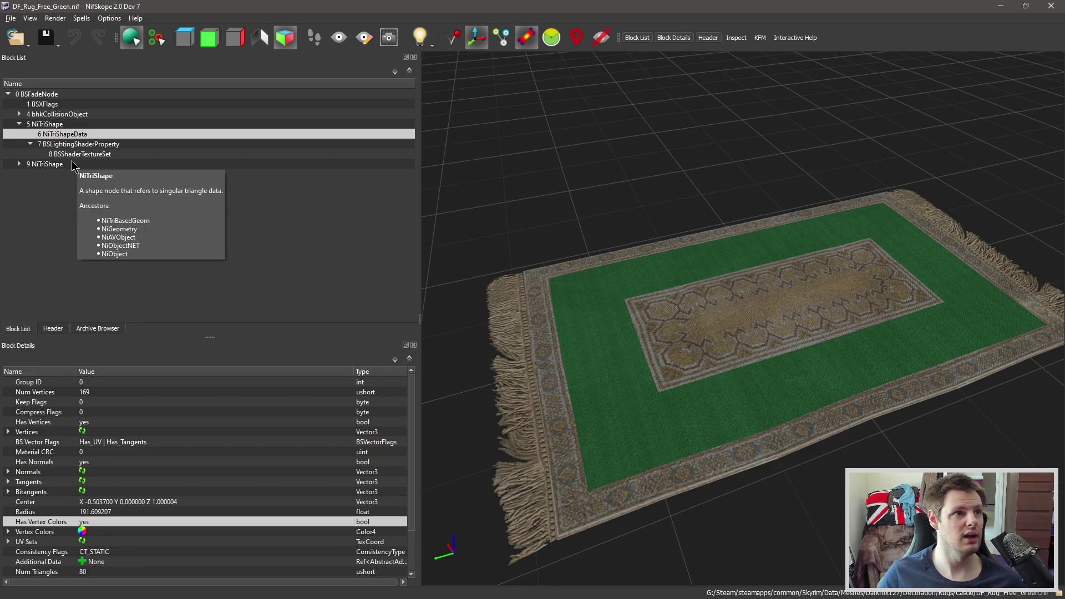
left_click(74, 144)
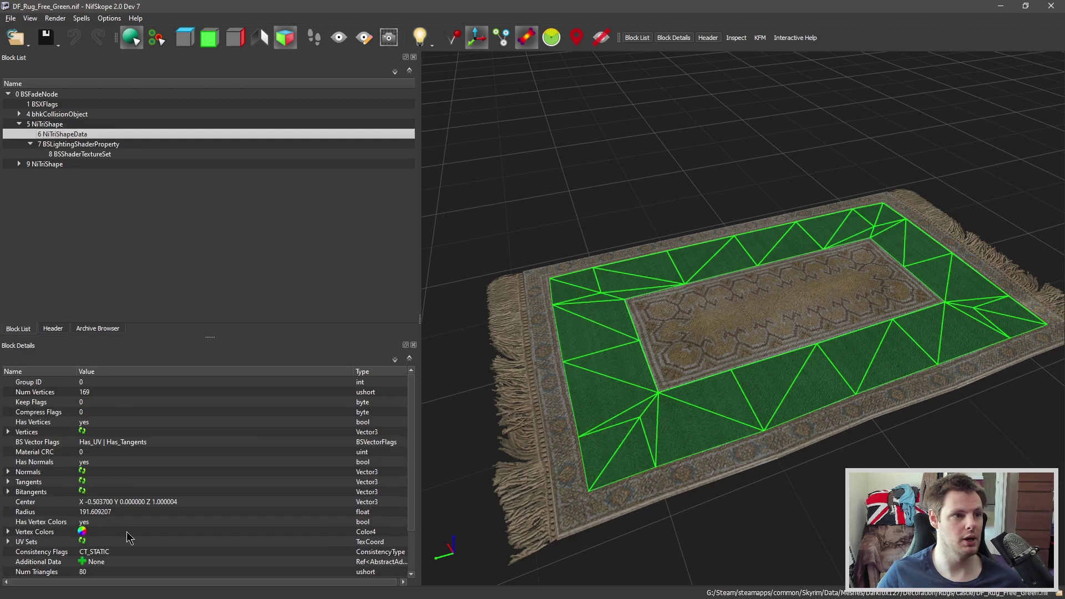
left_click(8, 531)
scroll(161, 501, "down", 3)
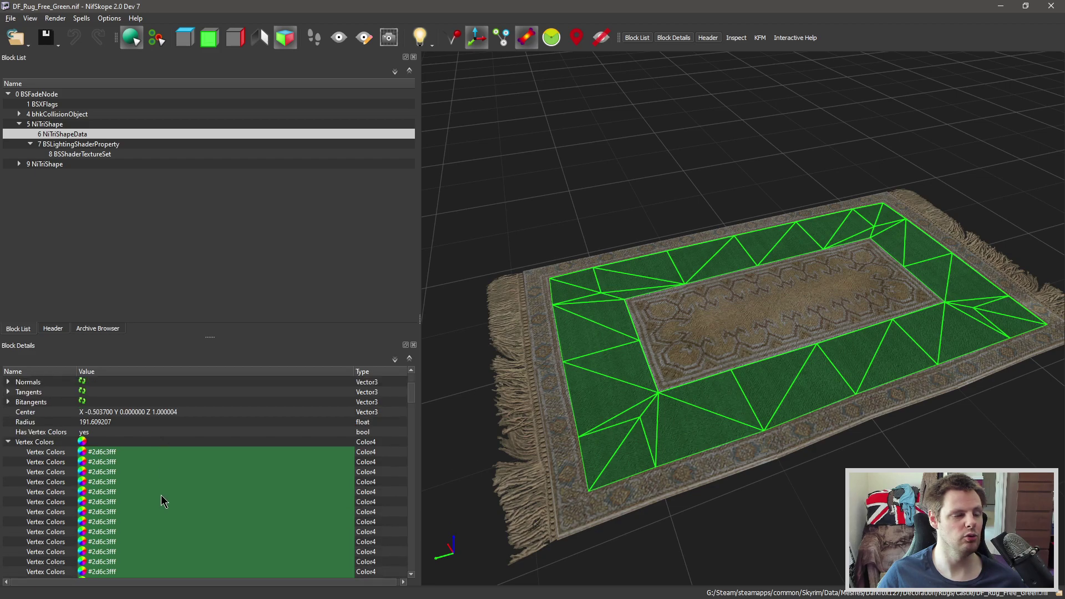
scroll(171, 486, "down", 5)
scroll(194, 461, "down", 5)
scroll(206, 456, "down", 5)
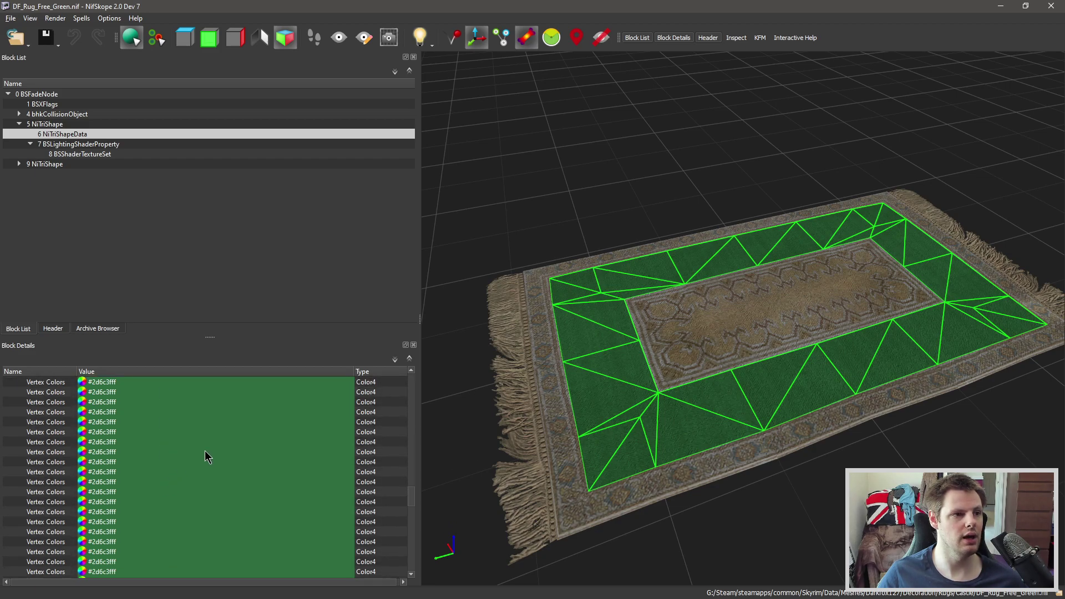
scroll(206, 457, "down", 5)
scroll(206, 459, "down", 3)
- Click through vertex colour entries to locate their vertices on the rug in the viewport
left_click(127, 521)
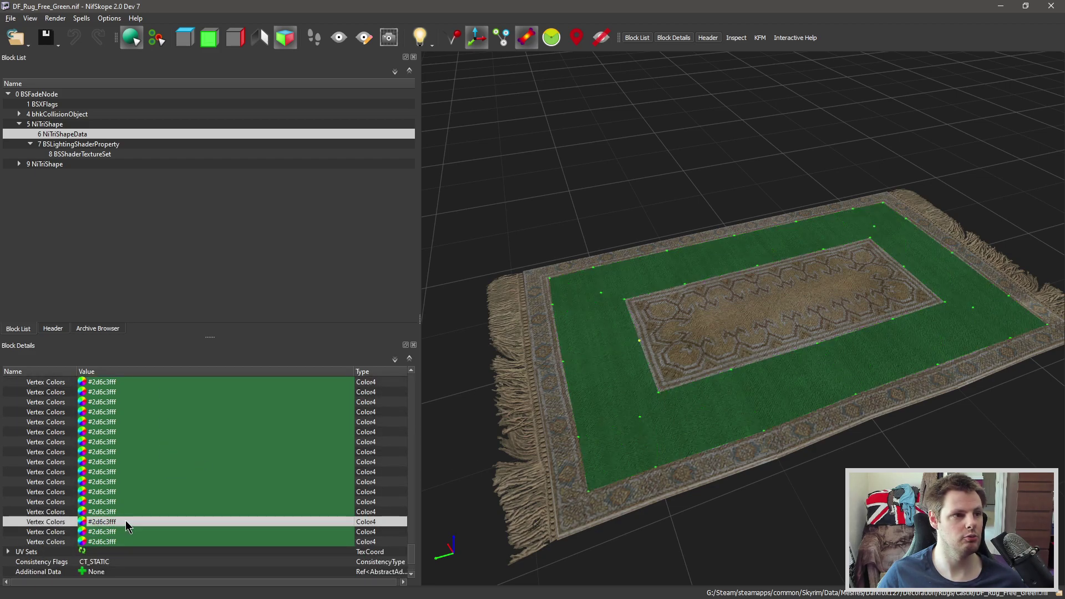
scroll(131, 515, "up", 1)
left_click(135, 481)
left_click(142, 452)
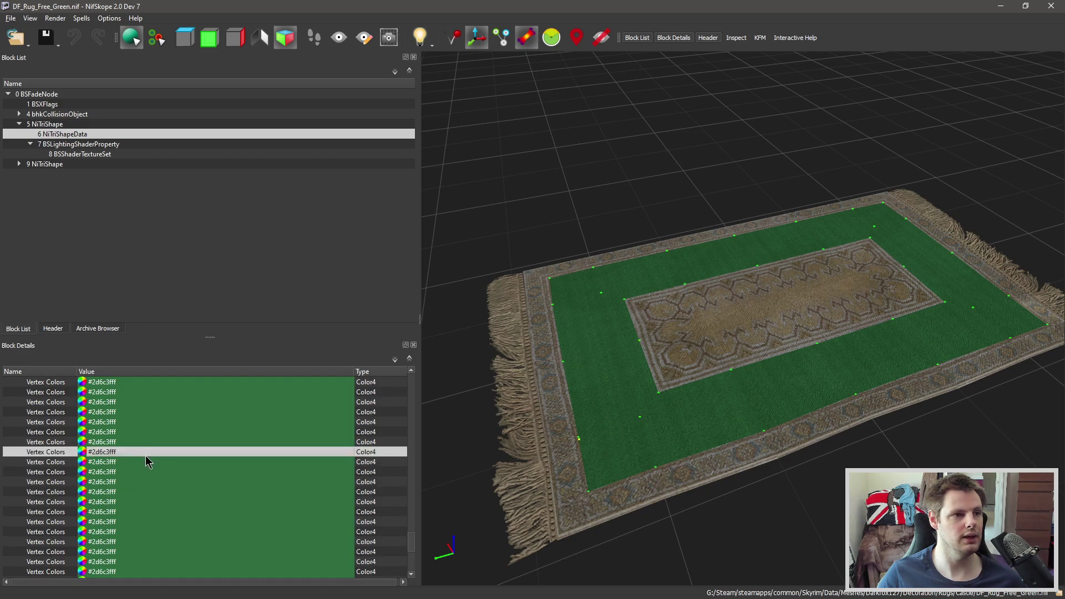
left_click(154, 441)
left_click(156, 502)
left_click(161, 462)
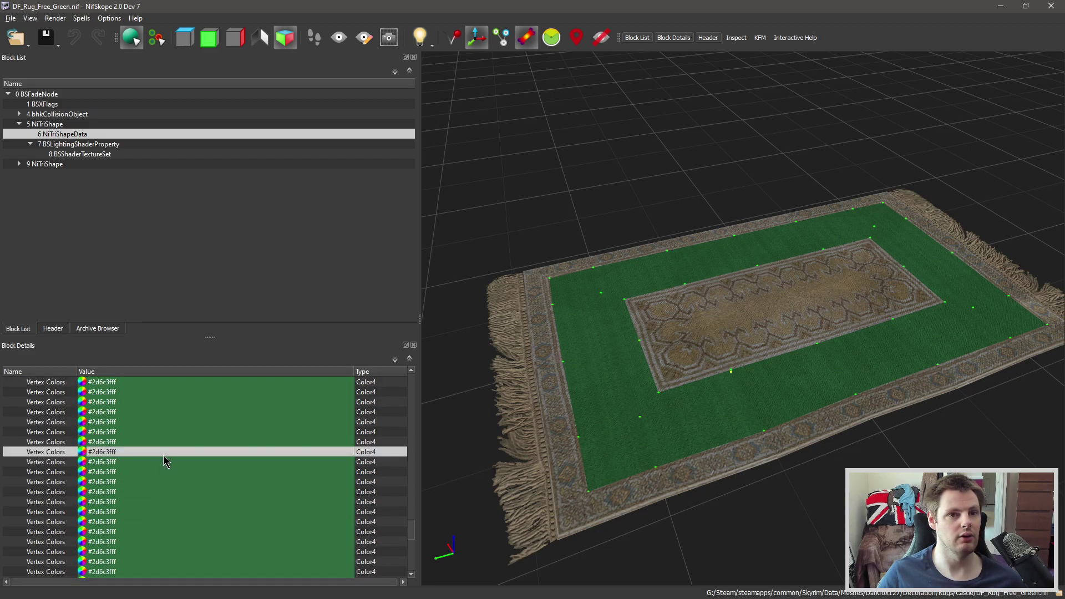
left_click(165, 482)
left_click(165, 461)
left_click(167, 481)
left_click(172, 462)
left_click(181, 491)
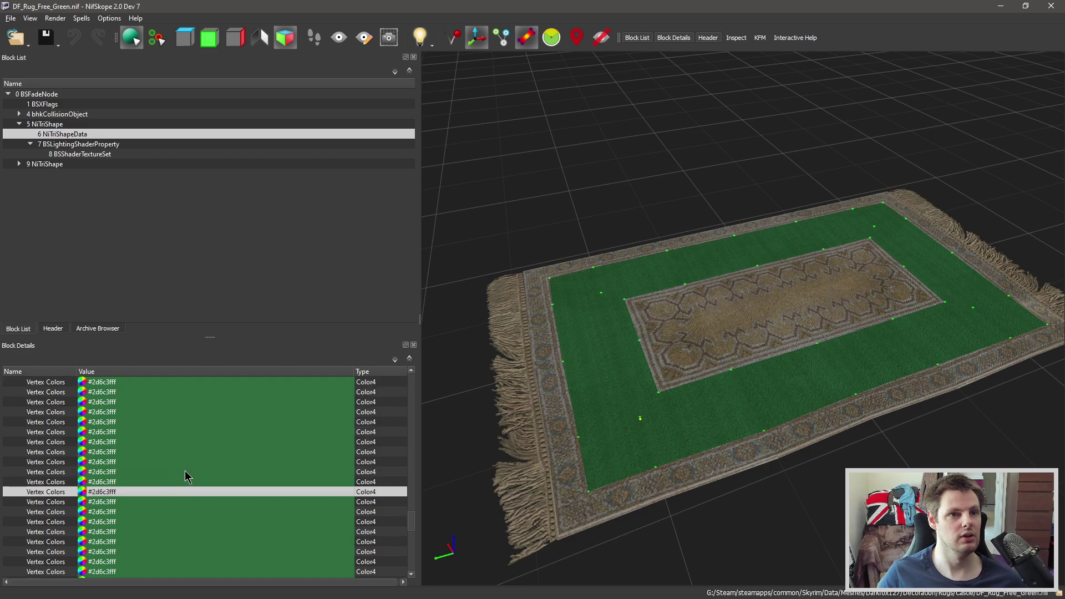
left_click(184, 471)
left_click(186, 442)
left_click(189, 411)
scroll(211, 444, "up", 3)
scroll(161, 438, "down", 1)
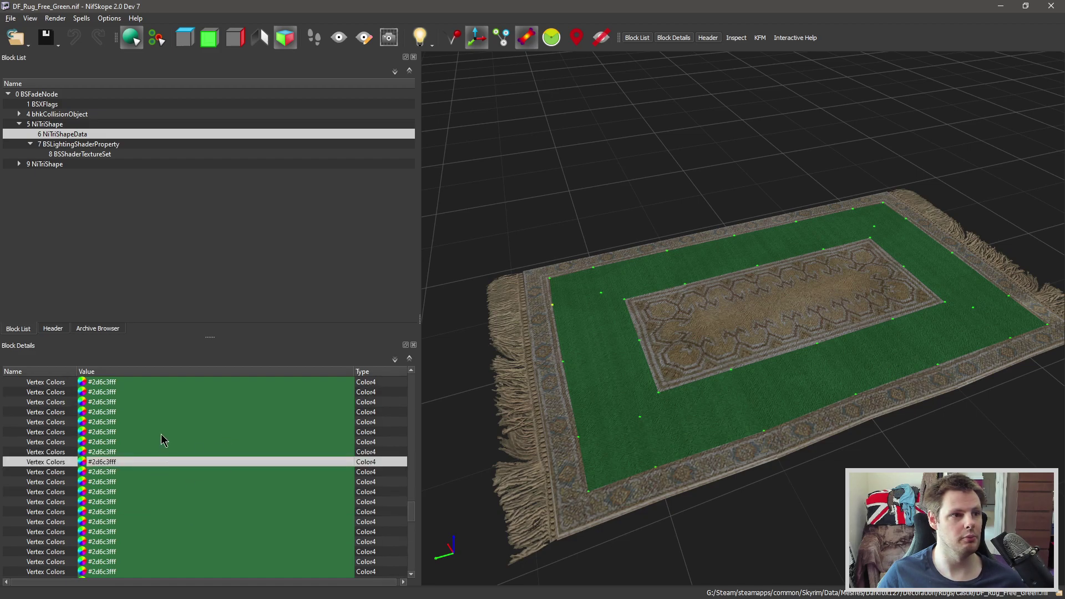
scroll(166, 443, "down", 1)
scroll(192, 451, "up", 3)
scroll(191, 449, "down", 2)
scroll(192, 454, "up", 3)
scroll(162, 463, "down", 4)
scroll(216, 447, "down", 2)
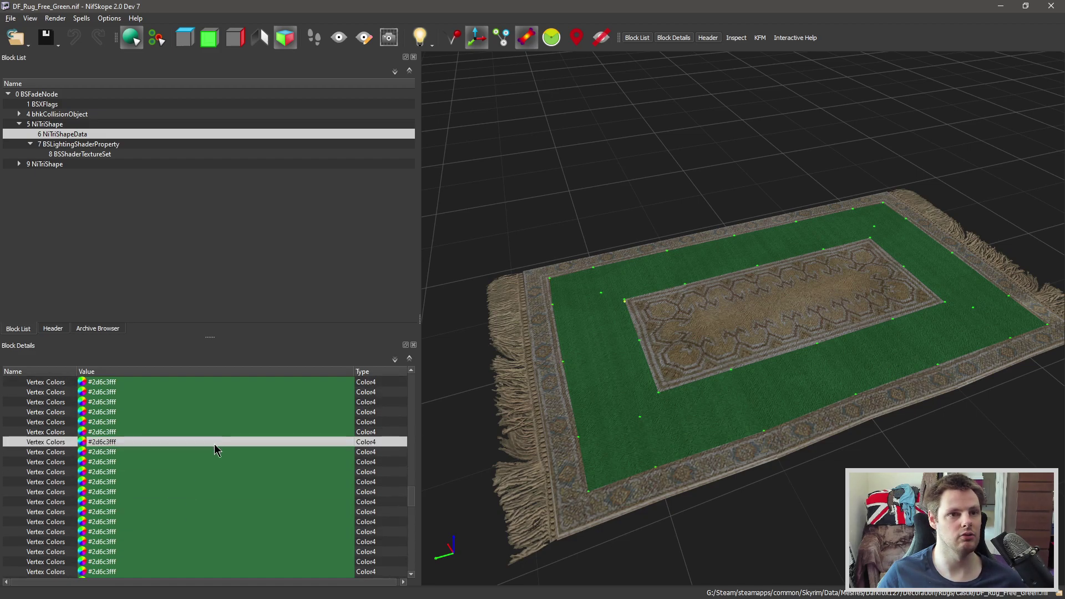
scroll(217, 455, "up", 3)
scroll(167, 438, "up", 3)
scroll(172, 441, "up", 2)
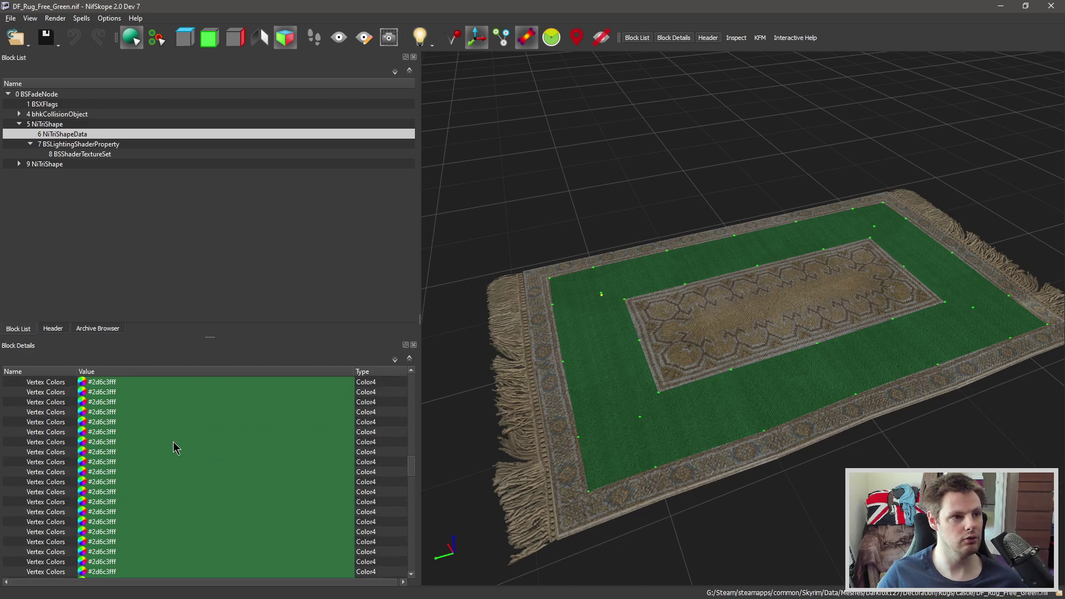
scroll(174, 444, "up", 2)
scroll(175, 448, "up", 1)
scroll(175, 450, "up", 5)
scroll(175, 450, "up", 3)
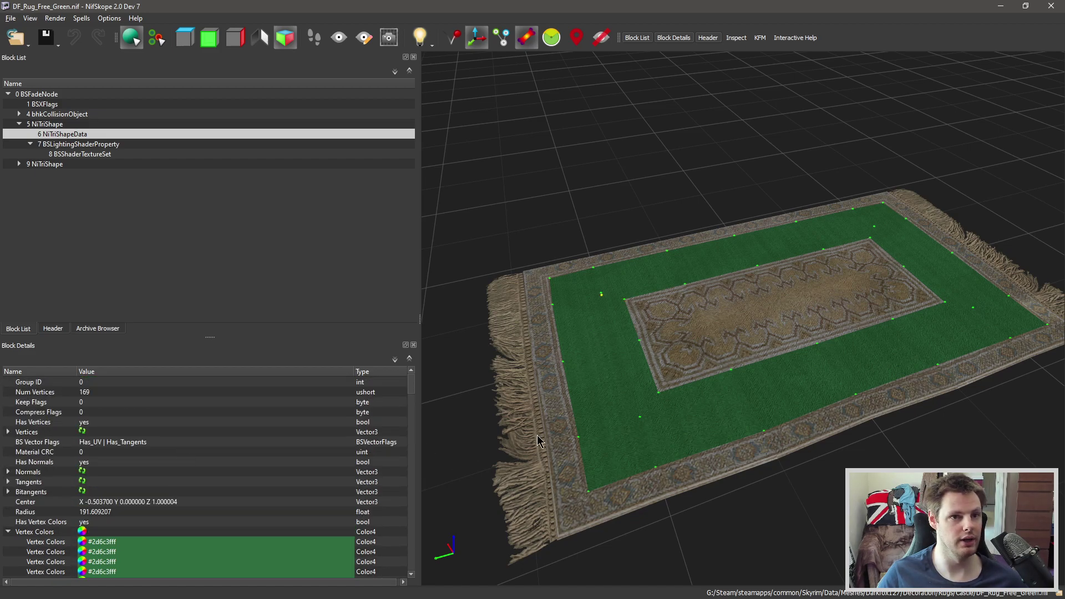
mouse_move(777, 399)
left_mouse_down()
mouse_move(653, 333)
mouse_move(600, 272)
mouse_move(725, 305)
mouse_move(744, 316)
mouse_move(731, 323)
left_mouse_up()
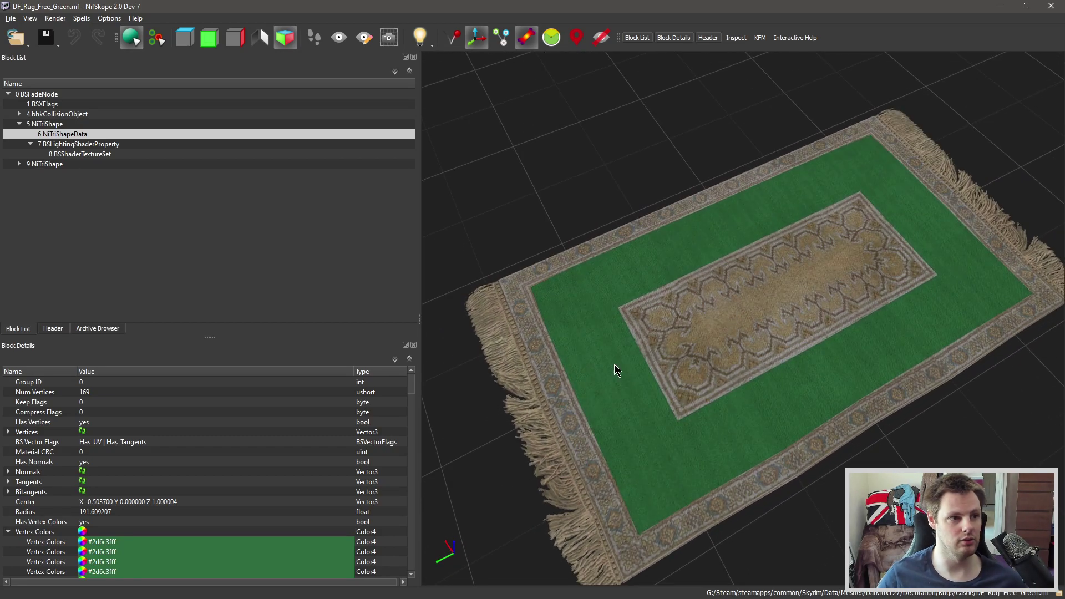
- Set one vertex colour to blue #1092b5ff and the next to cyan #0ccbbfff
scroll(100, 499, "down", 4)
double_click(122, 452)
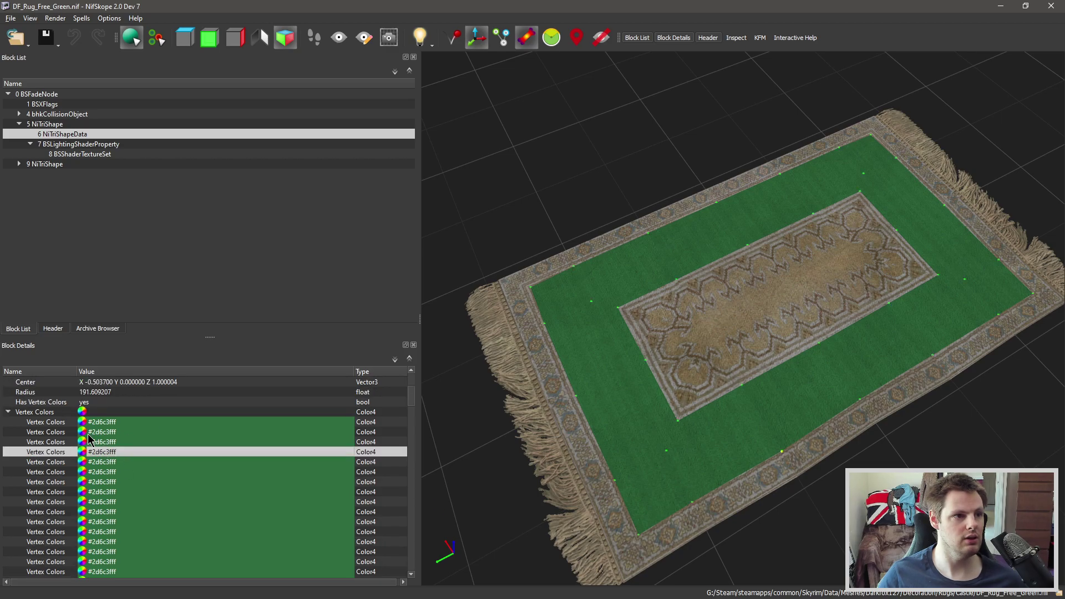
left_click(538, 344)
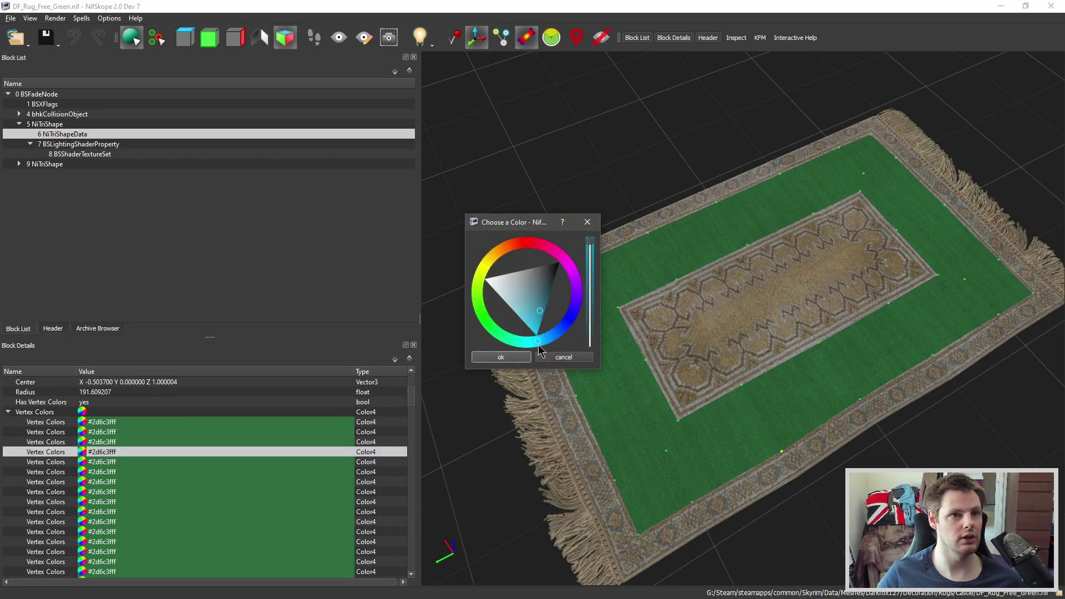
key("Return")
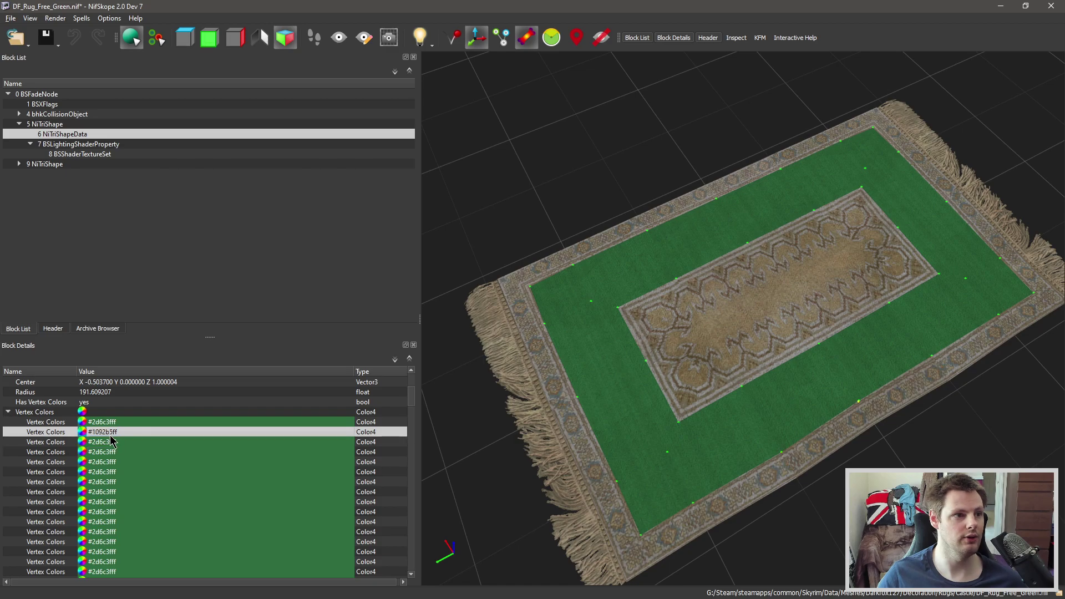
left_click(117, 442)
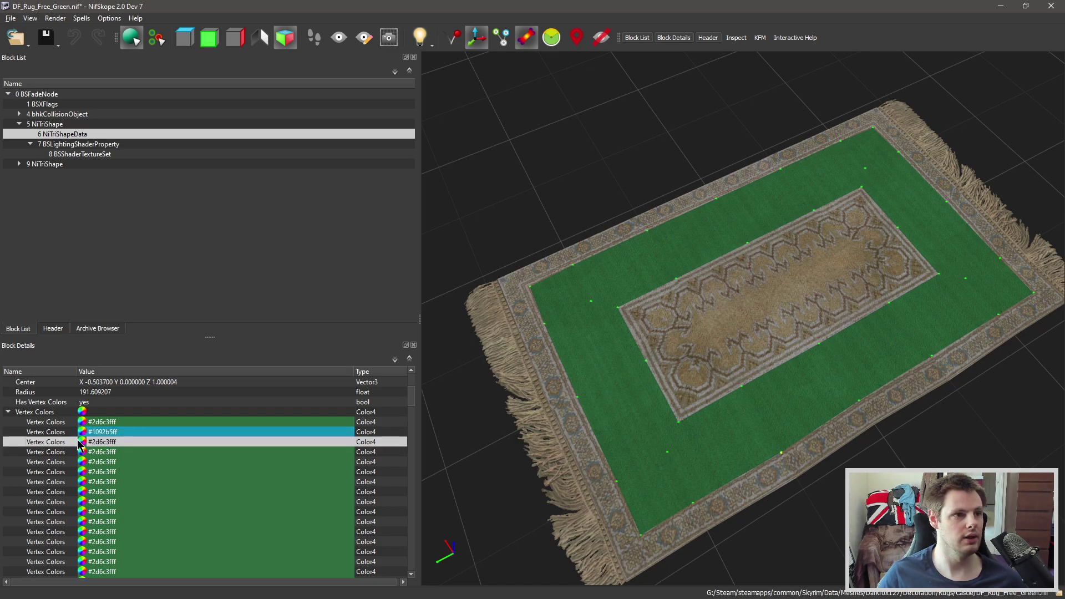
left_click(82, 442)
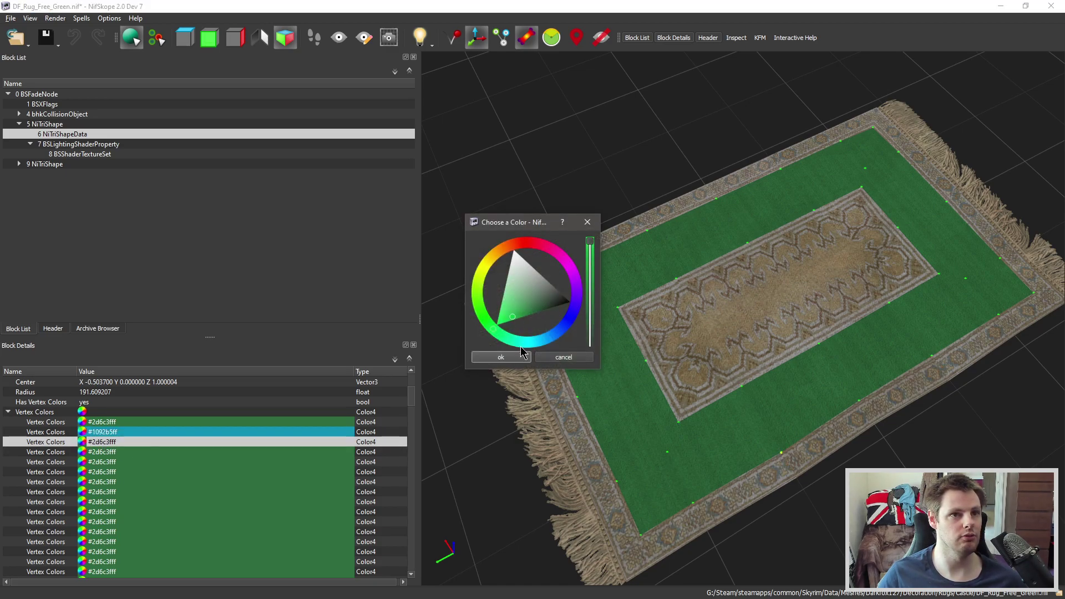
left_click(523, 343)
left_click(500, 357)
- Paste blue #1092b5ff onto the fifth vertex colour entry and the two rows after it
left_click(156, 433)
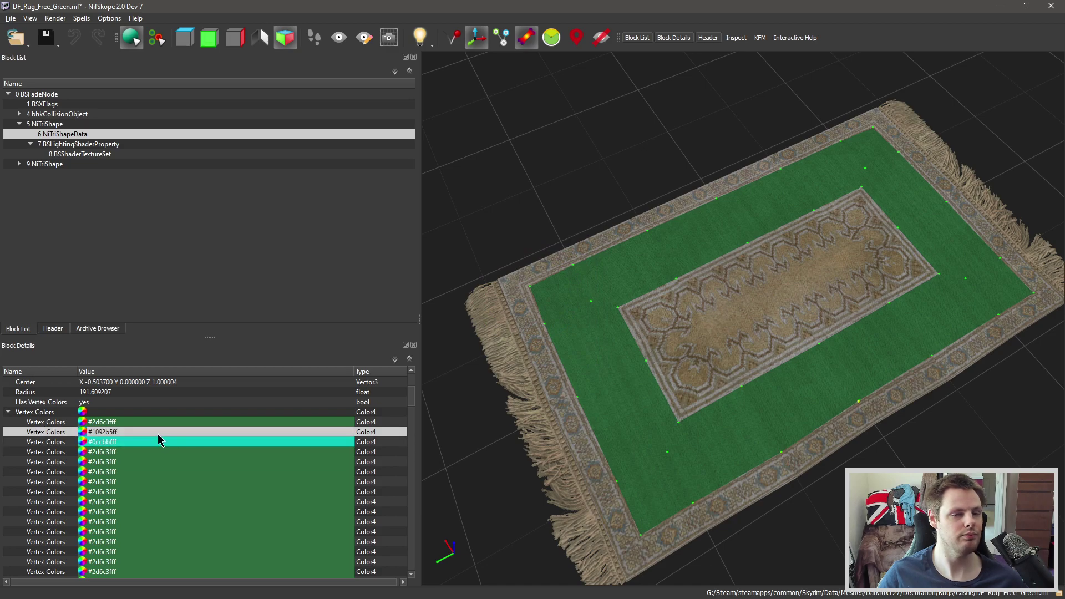
left_click_drag(704, 370, 688, 383)
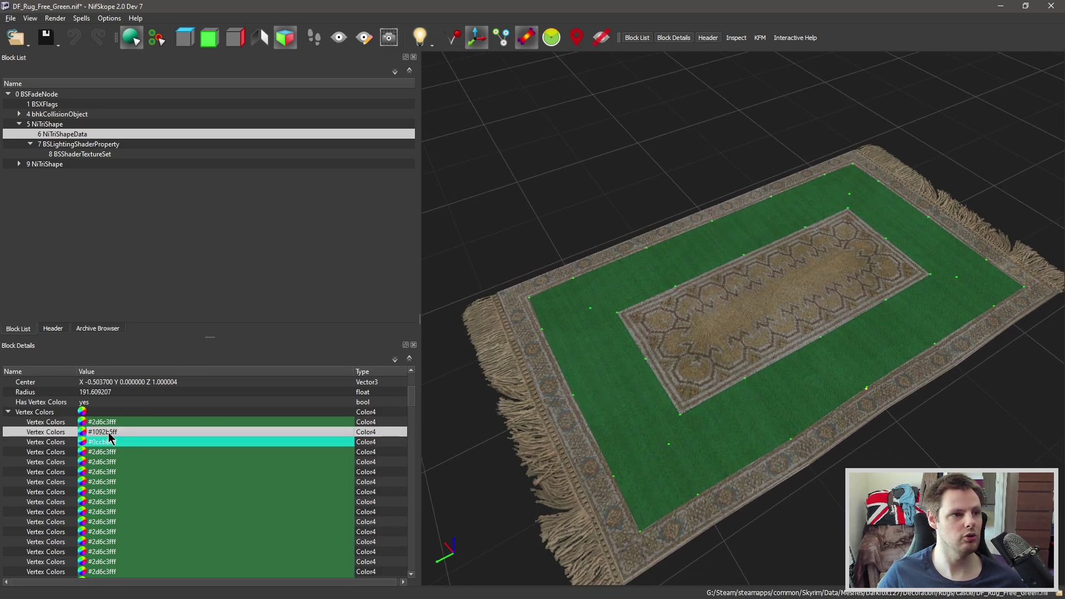
left_click(123, 464)
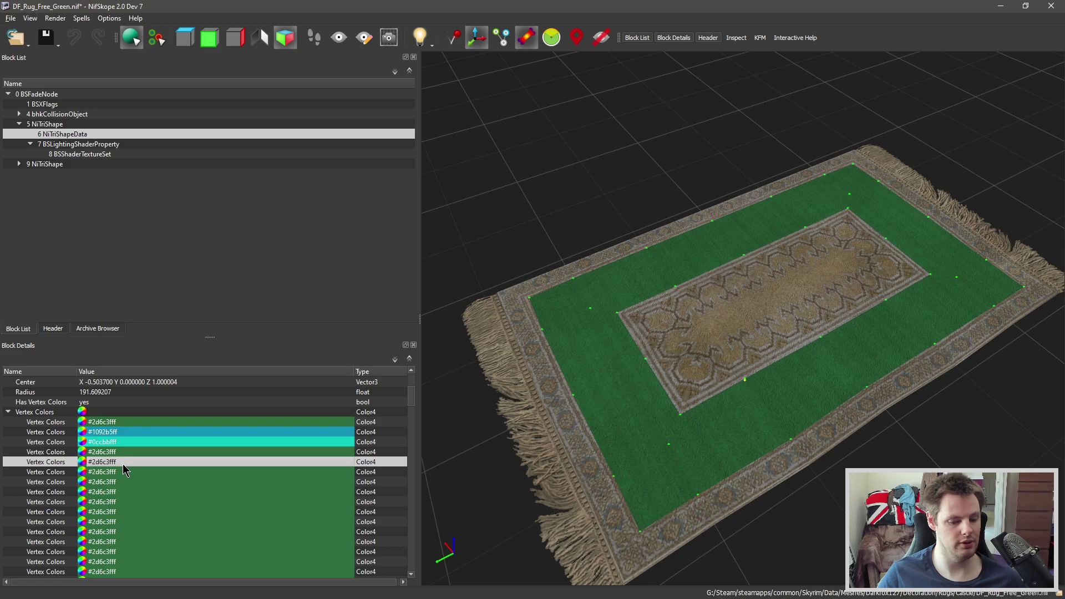
key("ctrl+v")
key("Down")
type("#1092b5ff")
key("Down")
type("#1092b5ff")
key("Down")
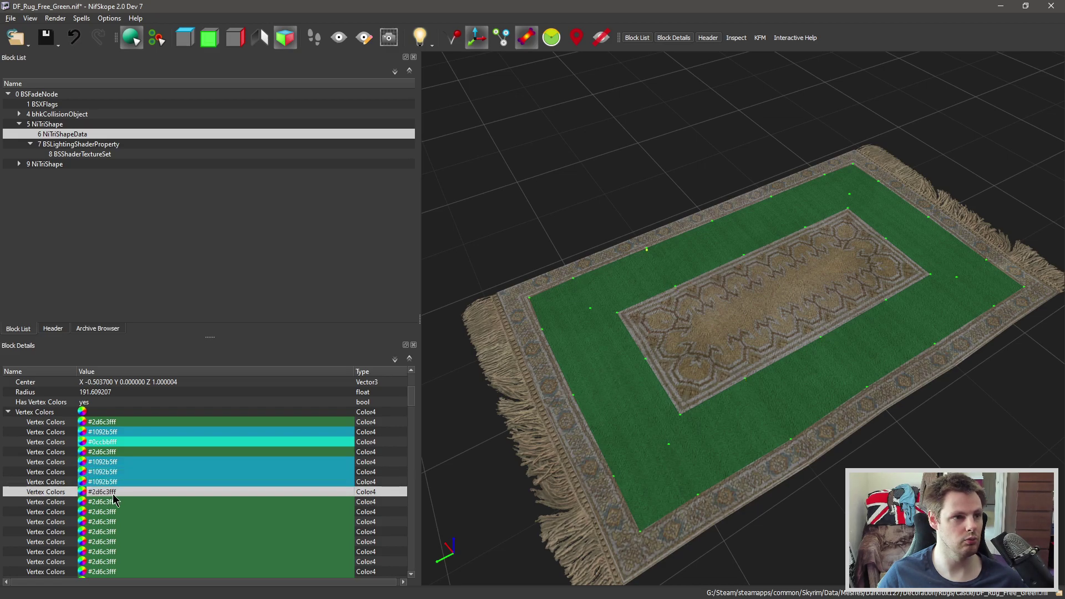
- Paste blue #1092b5ff over a long run of rows, making the first fifteen vertex colours blue
left_click_drag(134, 427, 129, 562)
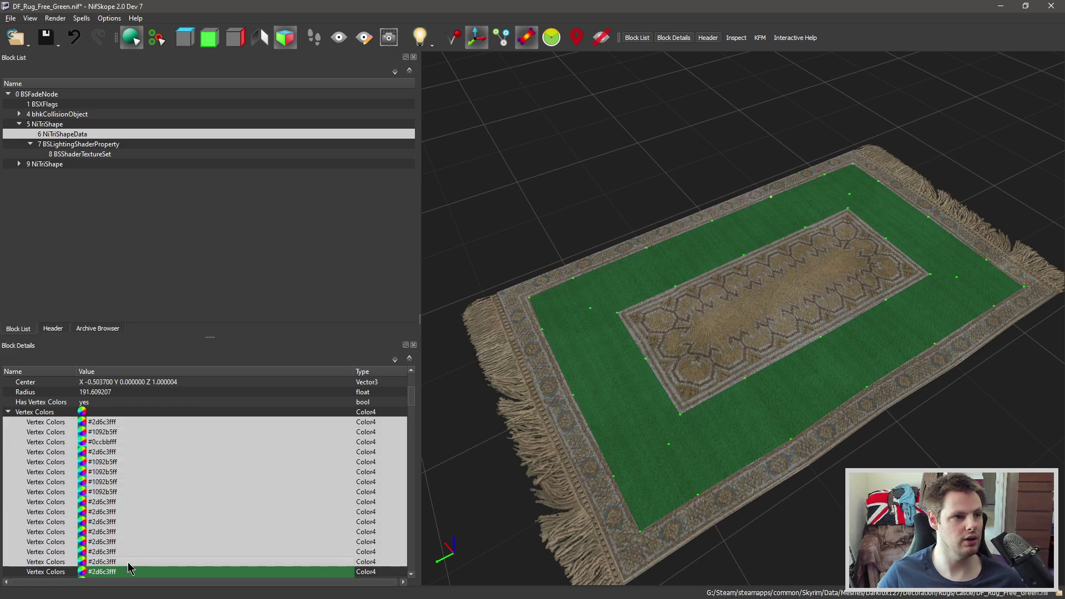
key("ctrl+v")
left_click(138, 521)
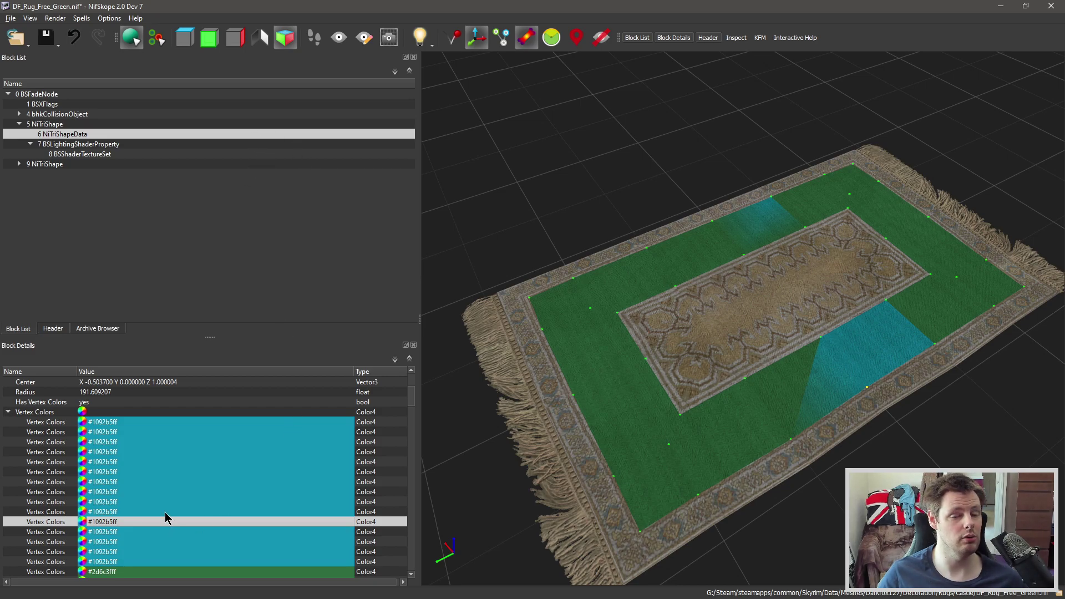
mouse_move(134, 521)
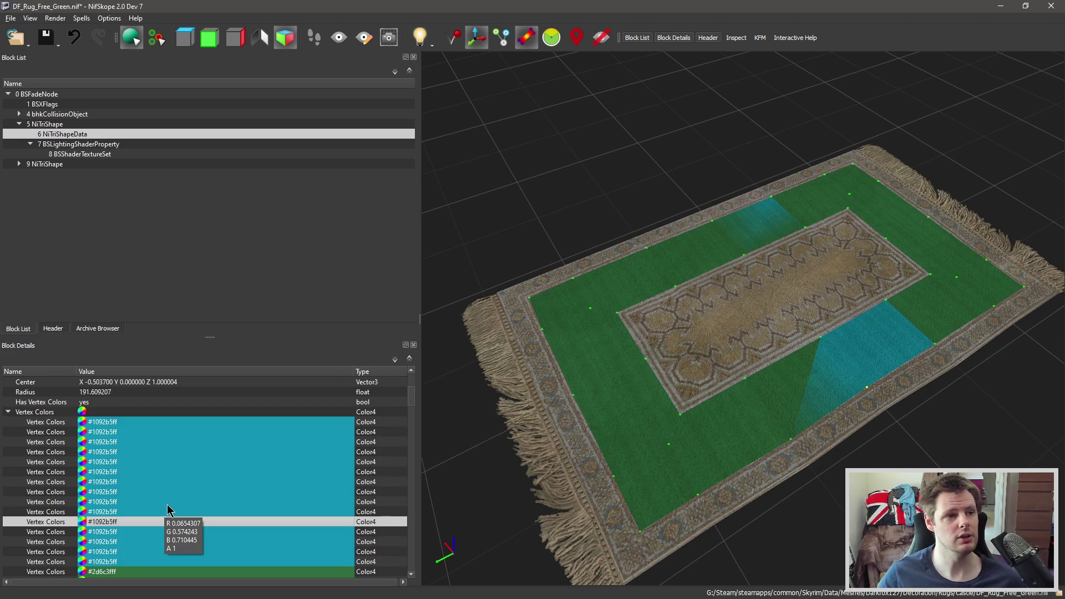
left_click(141, 423)
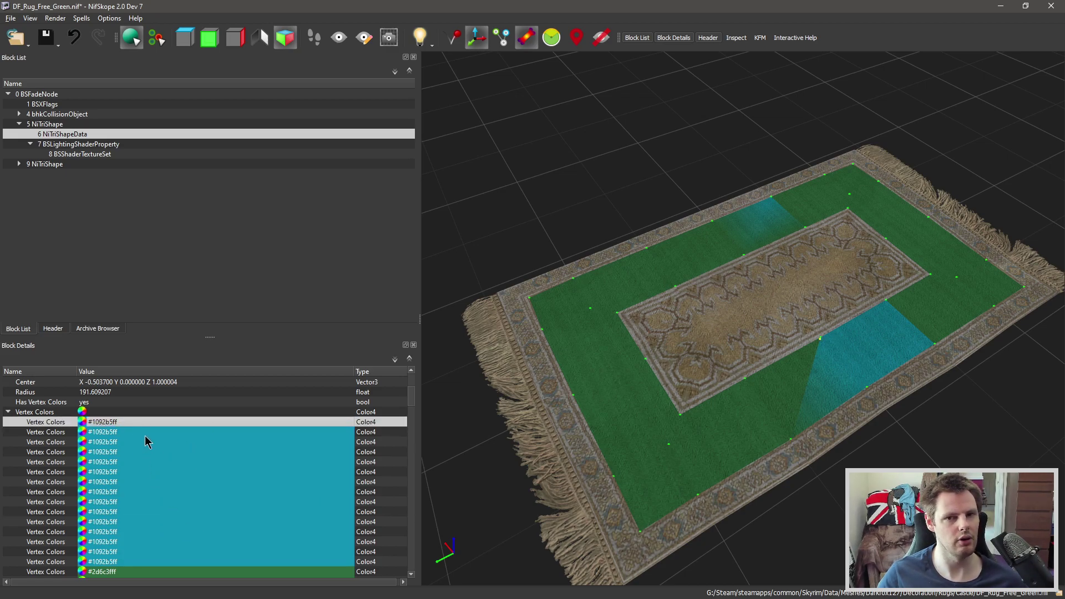
- Leave the first vertex colour at #1092b5ff, then try purple on the next and cancel
double_click(109, 422)
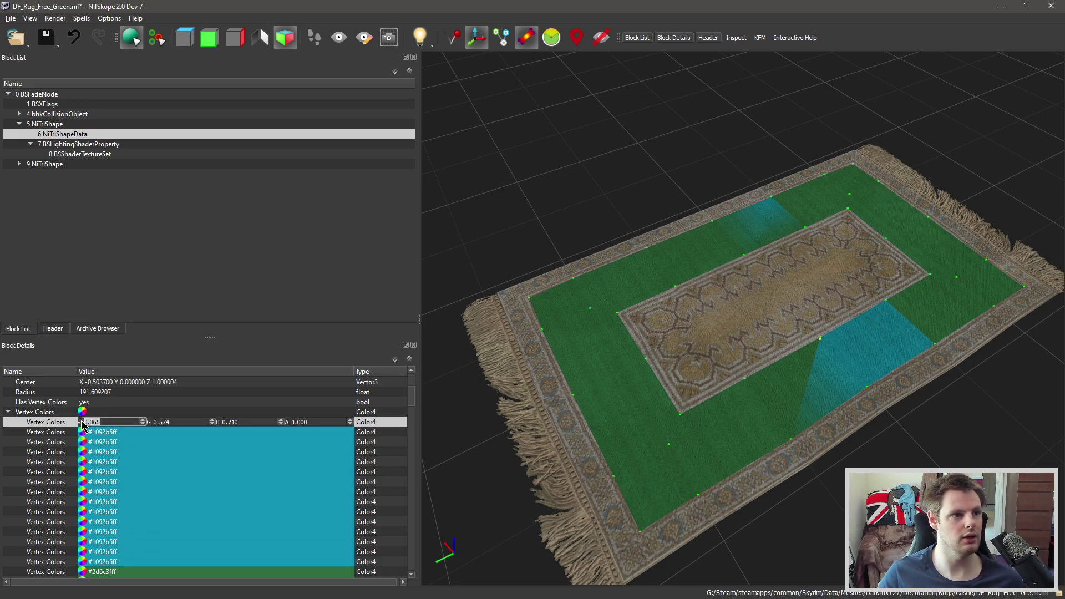
left_click(311, 420)
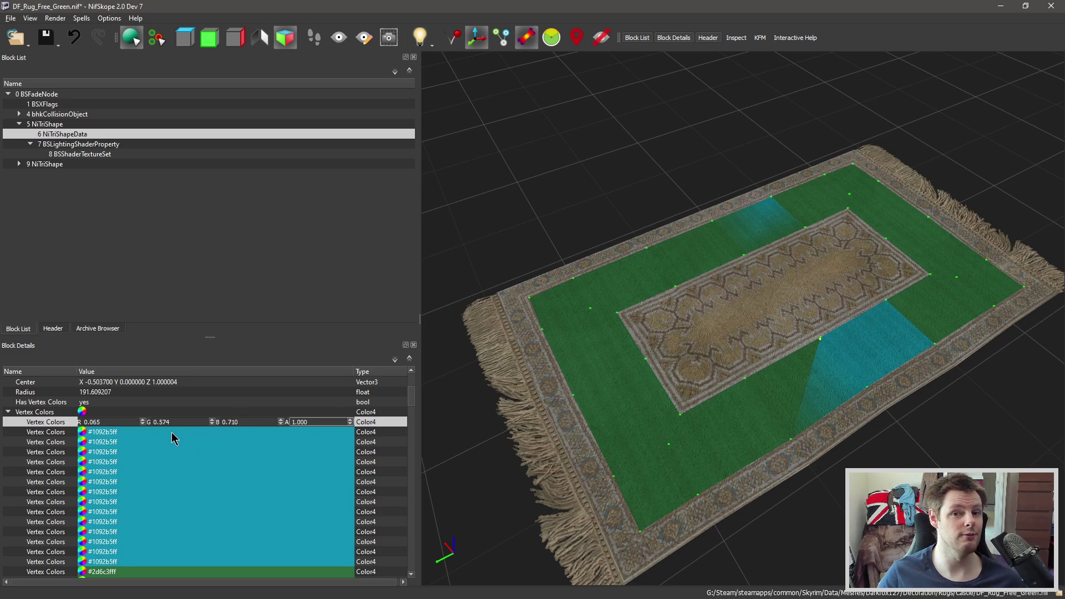
left_click(99, 433)
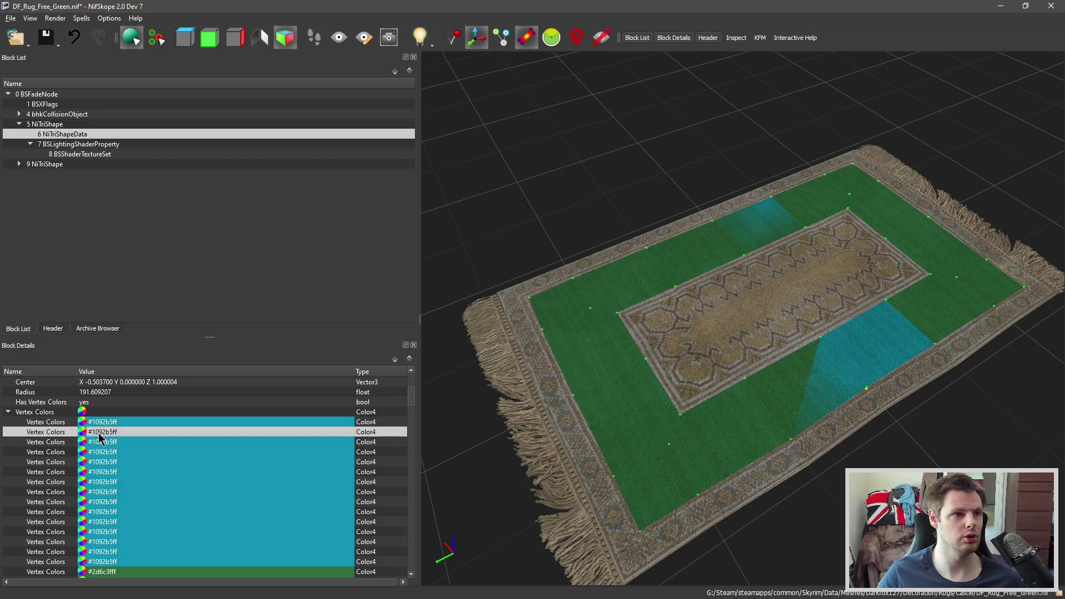
left_click(84, 433)
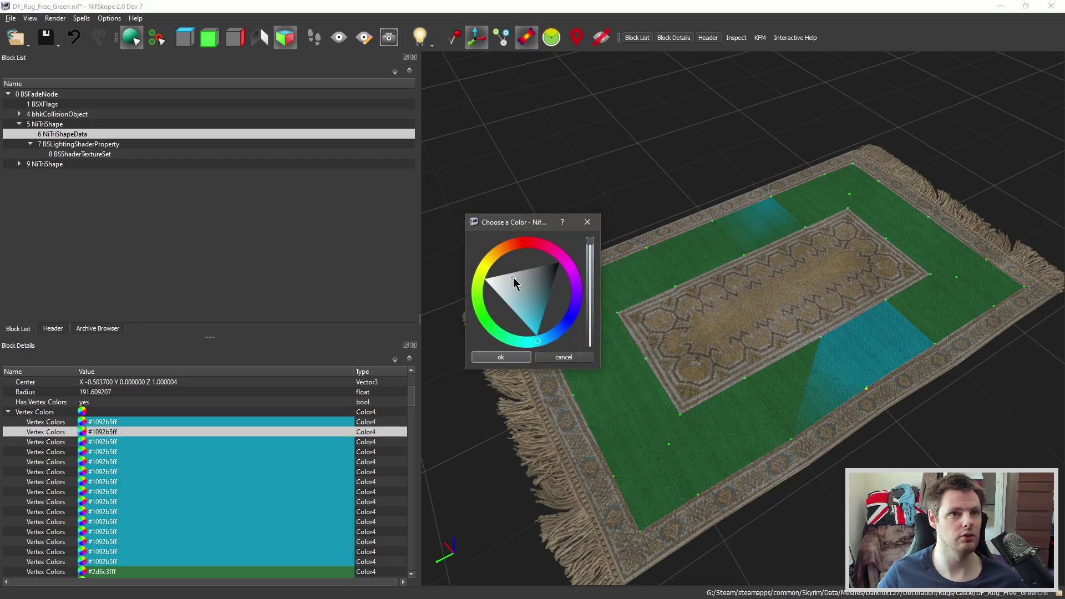
mouse_move(538, 345)
left_mouse_down()
mouse_move(589, 325)
mouse_move(560, 356)
left_mouse_up()
left_click(561, 357)
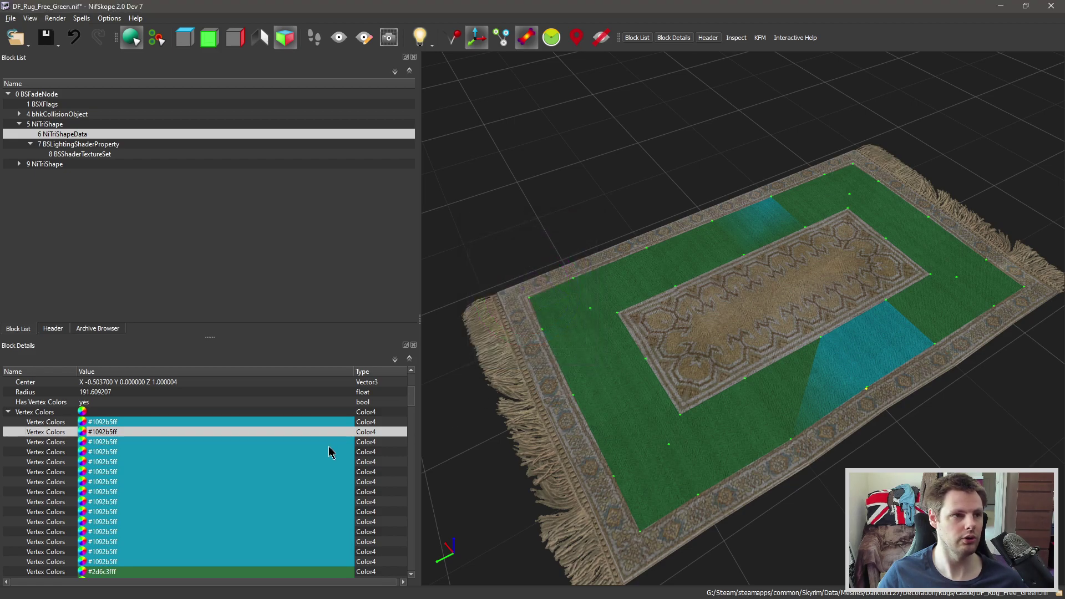
- Select the remaining green #2d6c3fff vertex colour rows and paste blue #1092b5ff over them
scroll(142, 444, "down", 1)
scroll(142, 444, "down", 3)
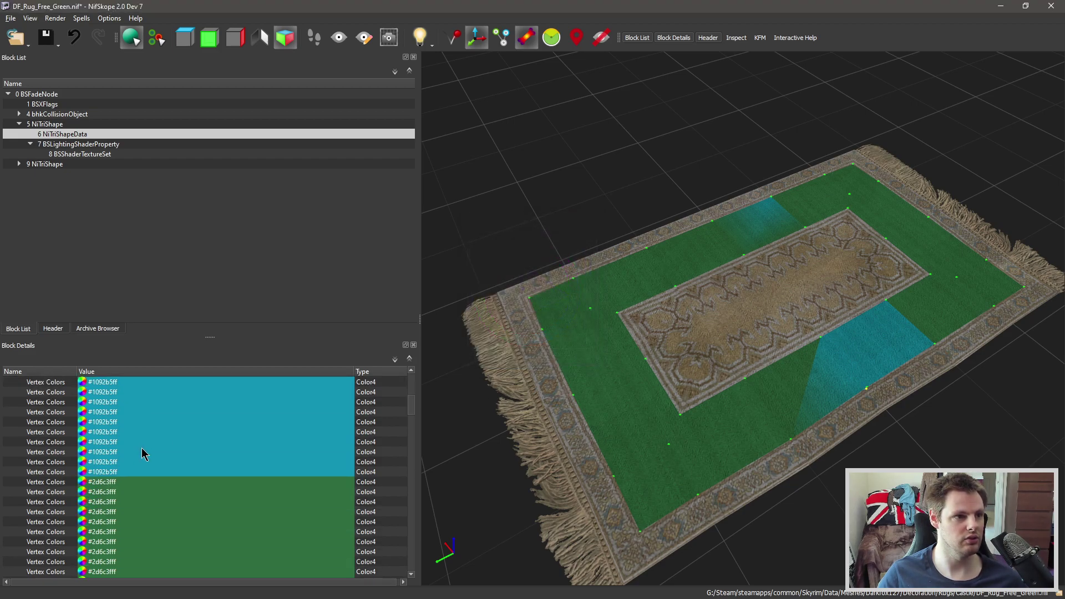
scroll(146, 453, "down", 3)
scroll(145, 454, "up", 3)
scroll(138, 484, "up", 2)
scroll(150, 470, "up", 2)
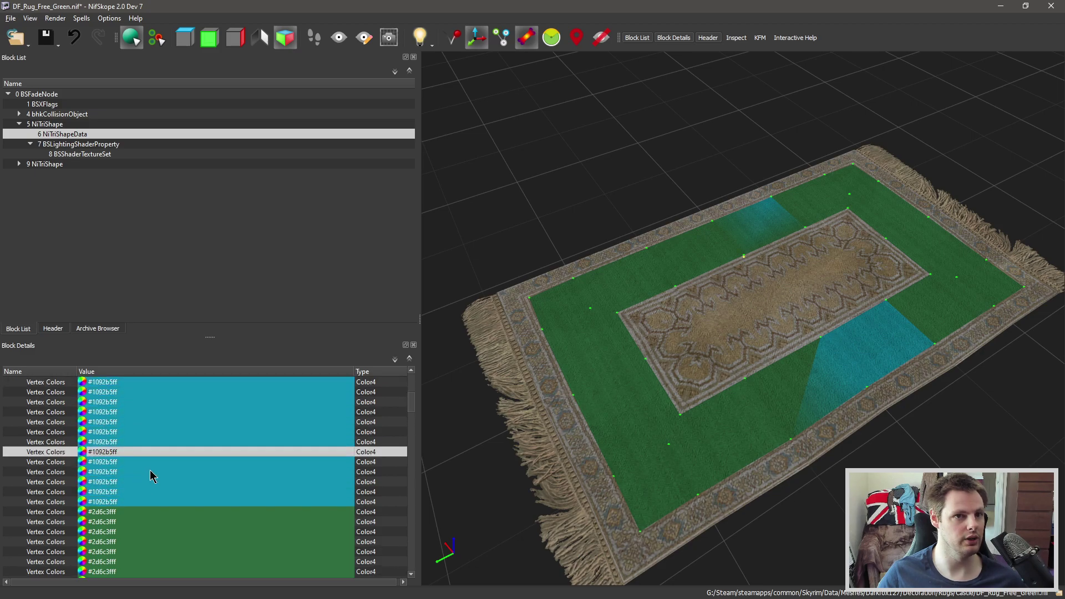
scroll(137, 486, "up", 3)
left_click_drag(138, 471, 132, 536)
scroll(133, 535, "down", 5)
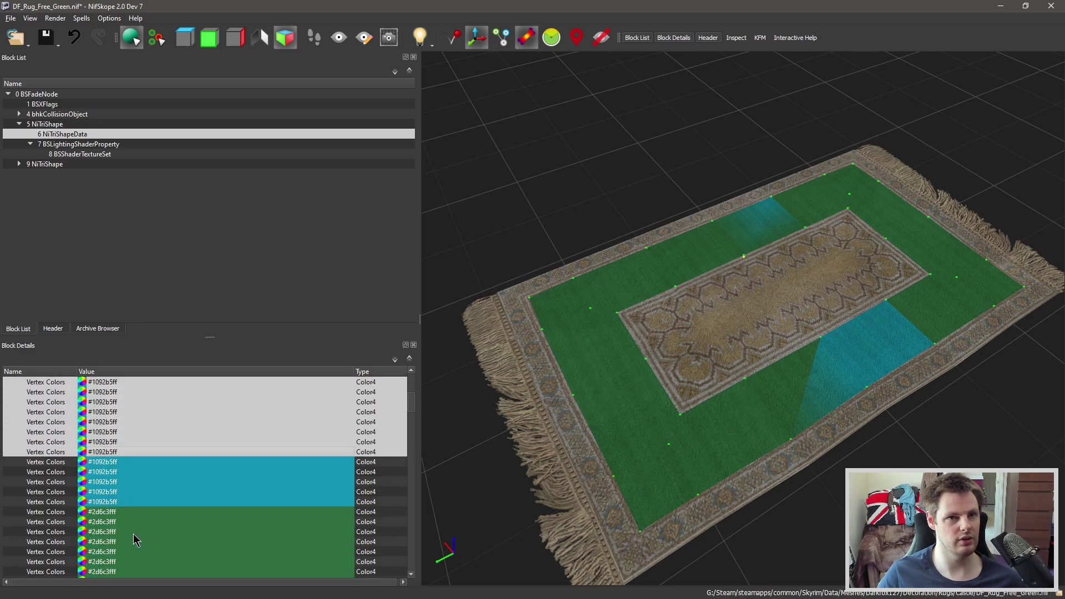
left_click_drag(842, 392, 855, 348)
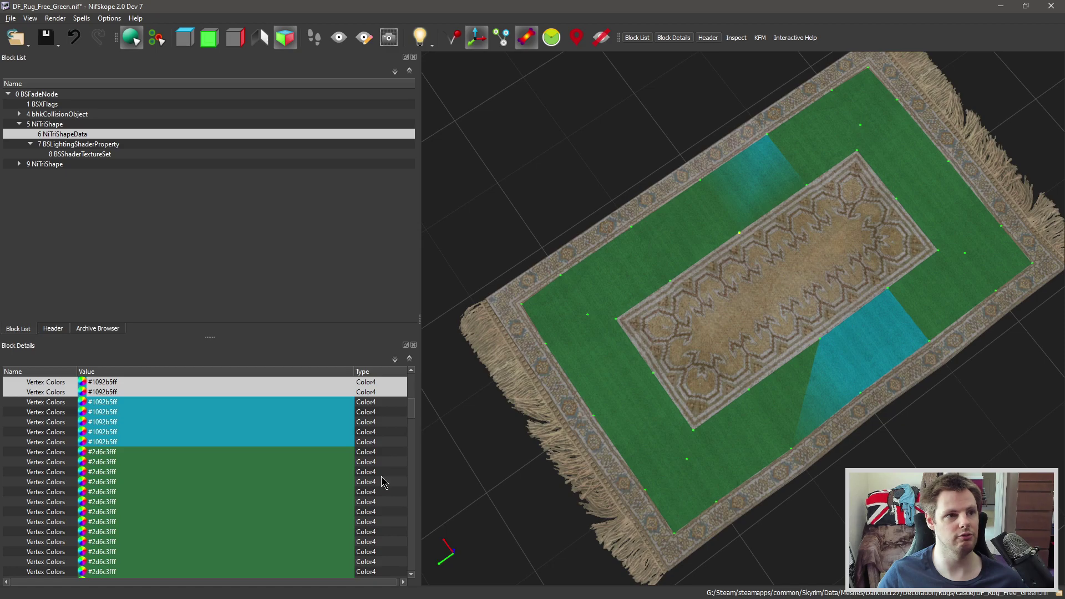
left_click_drag(163, 455, 185, 487)
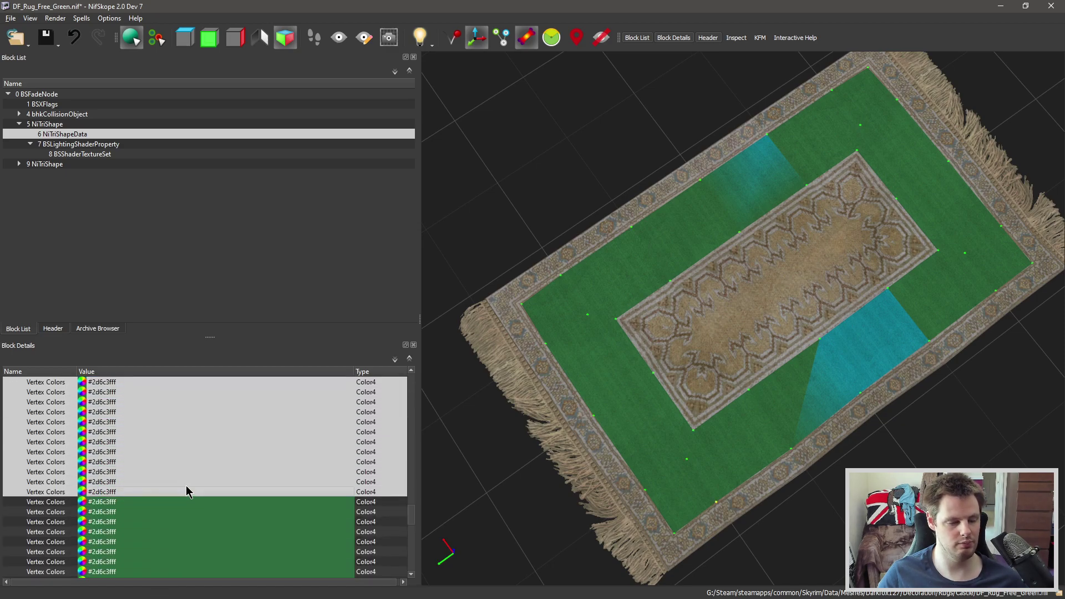
type("#1092b5ff")
scroll(196, 485, "up", 3)
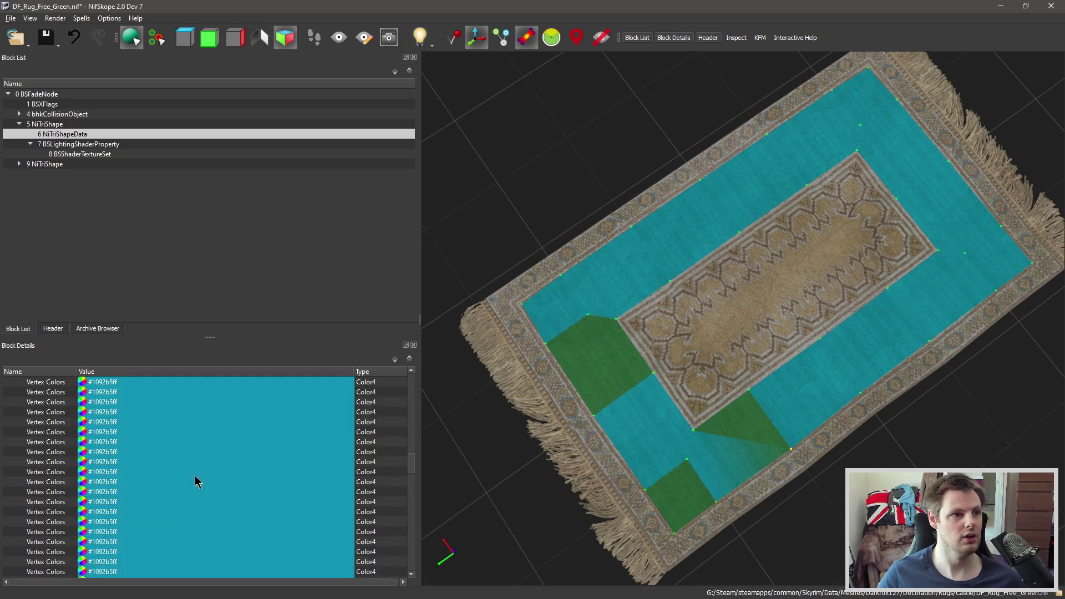
scroll(195, 476, "up", 2)
scroll(139, 460, "up", 5)
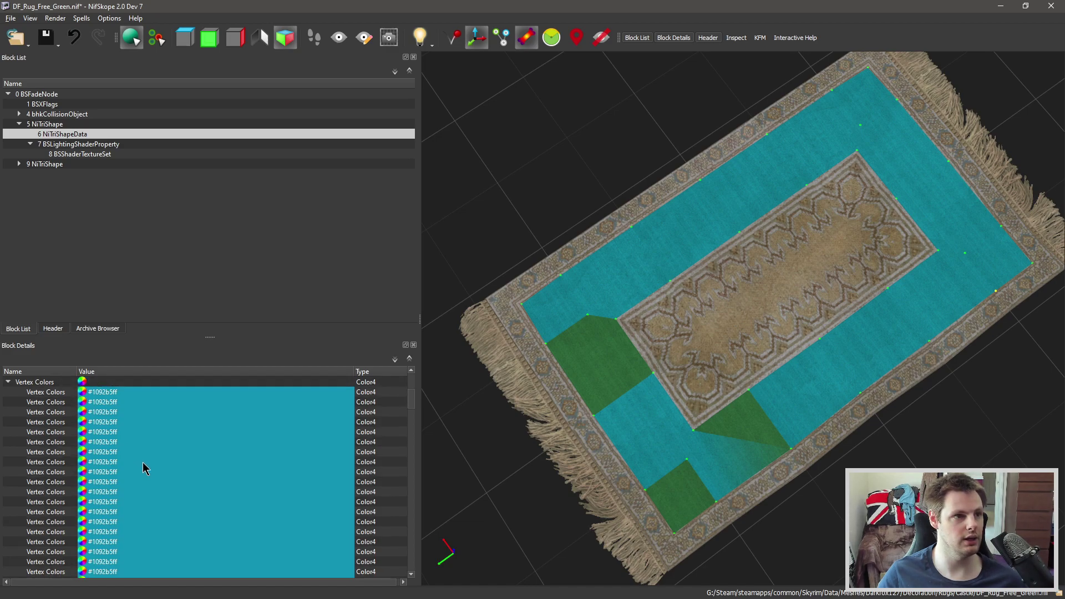
scroll(143, 469, "up", 5)
left_click(100, 532)
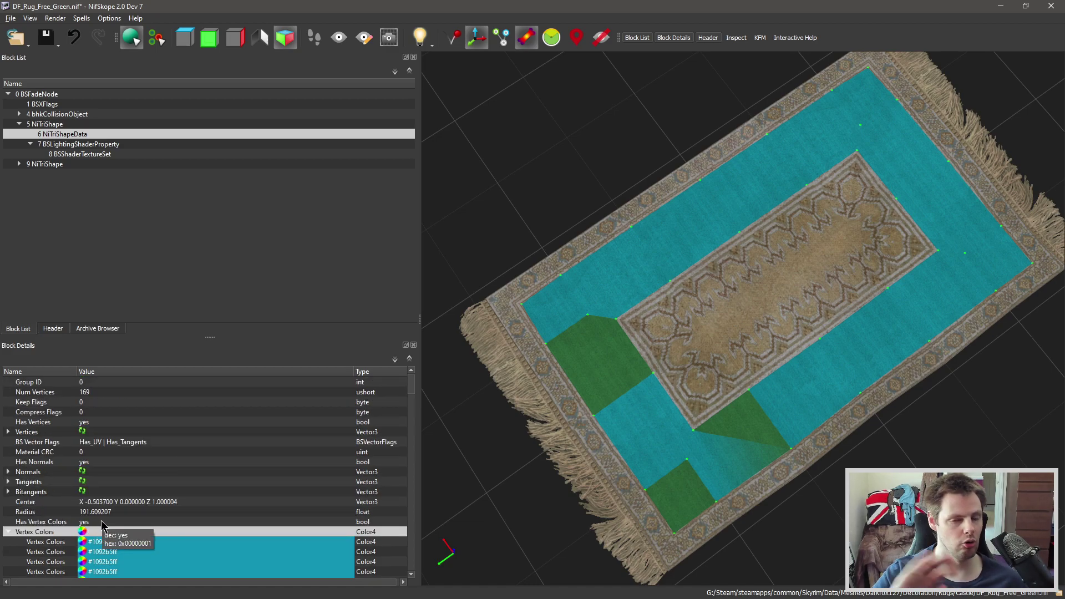
mouse_move(104, 541)
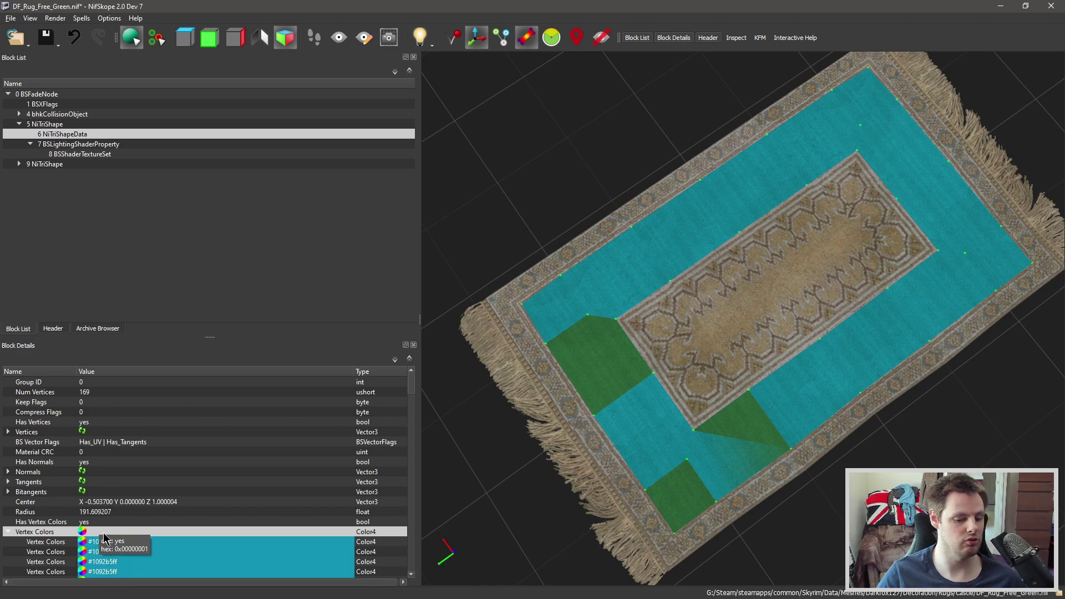
scroll(189, 493, "down", 3)
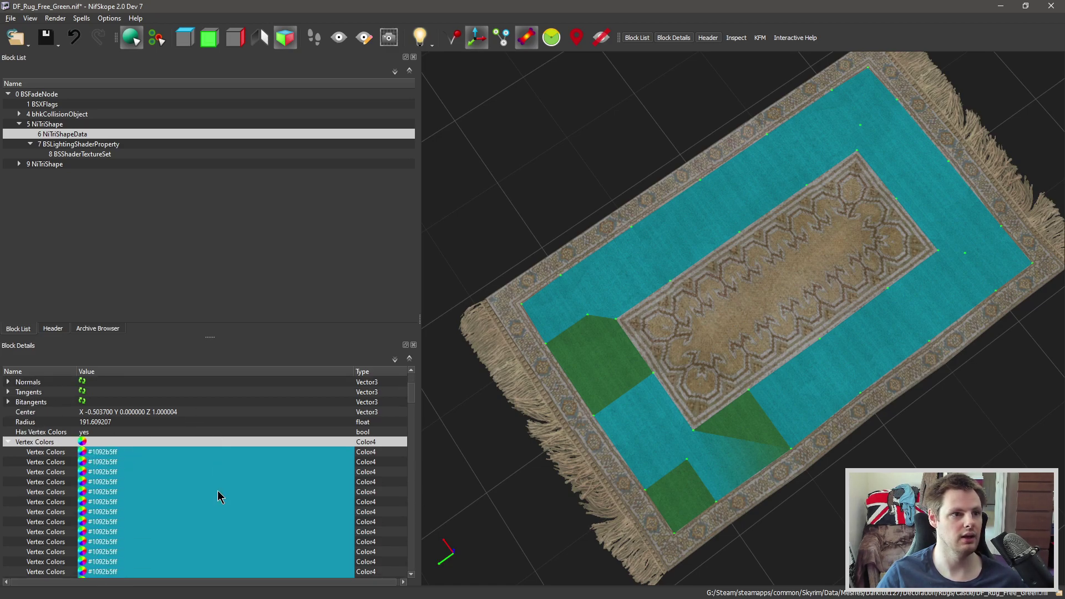
scroll(221, 482, "down", 3)
scroll(236, 463, "down", 2)
scroll(238, 458, "down", 2)
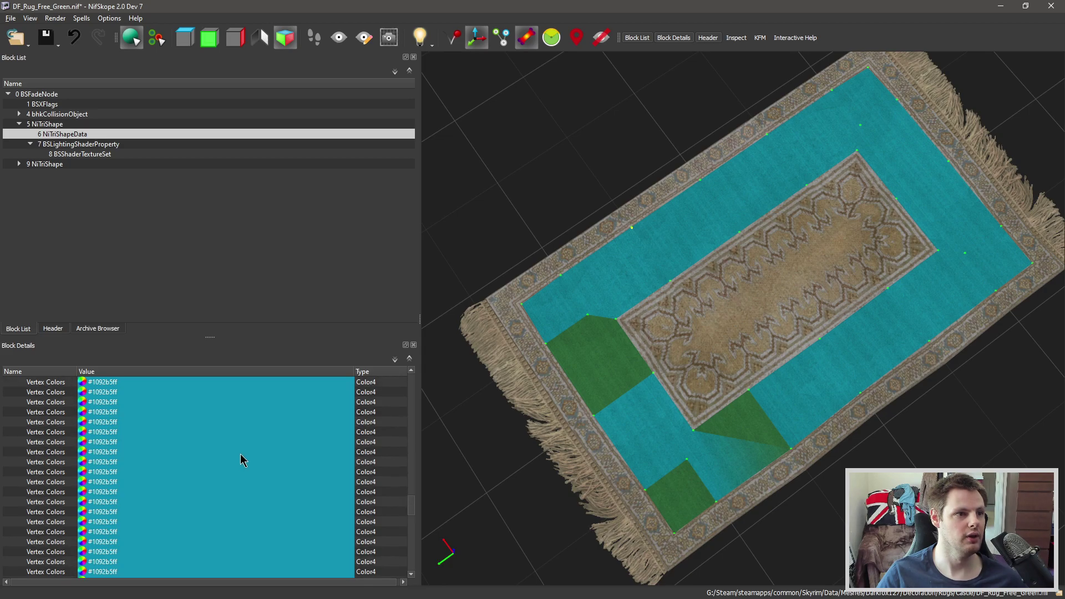
scroll(240, 454, "down", 2)
scroll(242, 452, "down", 1)
left_click(164, 411)
scroll(164, 424, "down", 2)
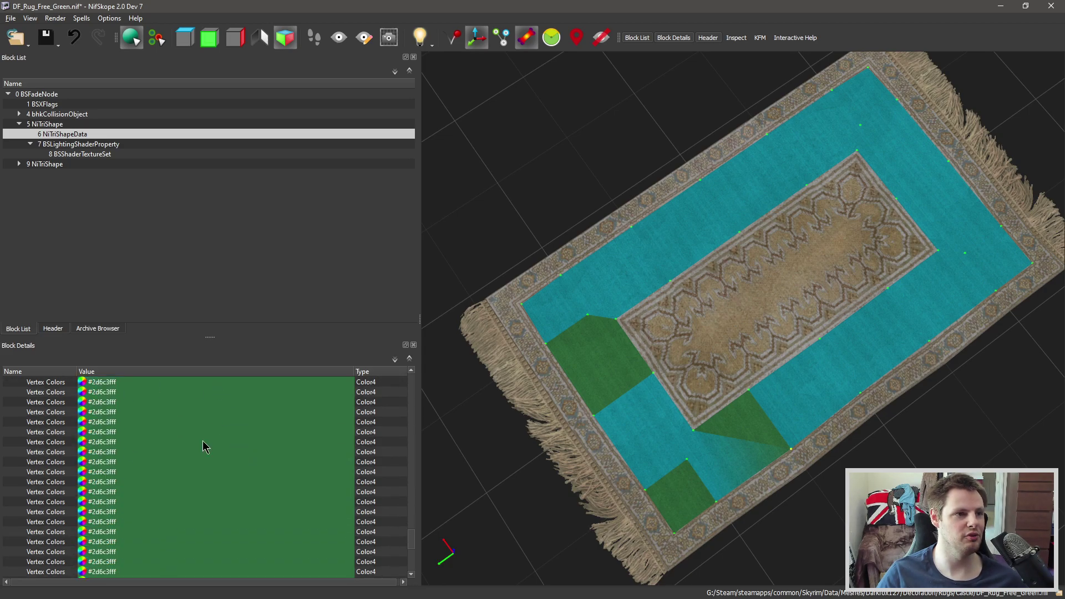
scroll(155, 449, "down", 3)
scroll(166, 455, "up", 3)
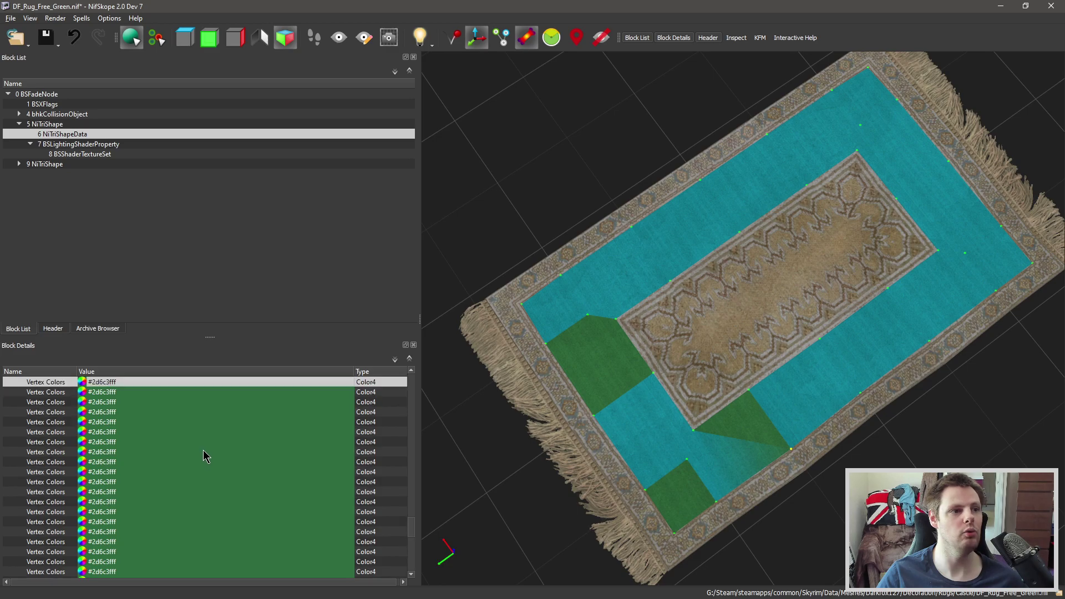
scroll(204, 449, "up", 4)
scroll(205, 447, "up", 3)
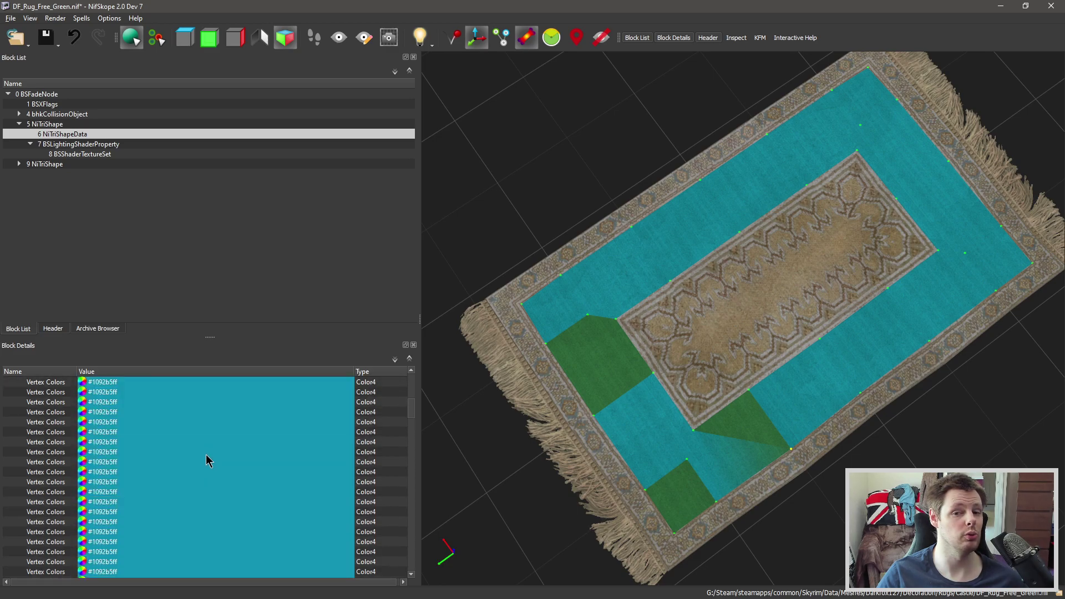
scroll(205, 446, "up", 3)
left_click(103, 503)
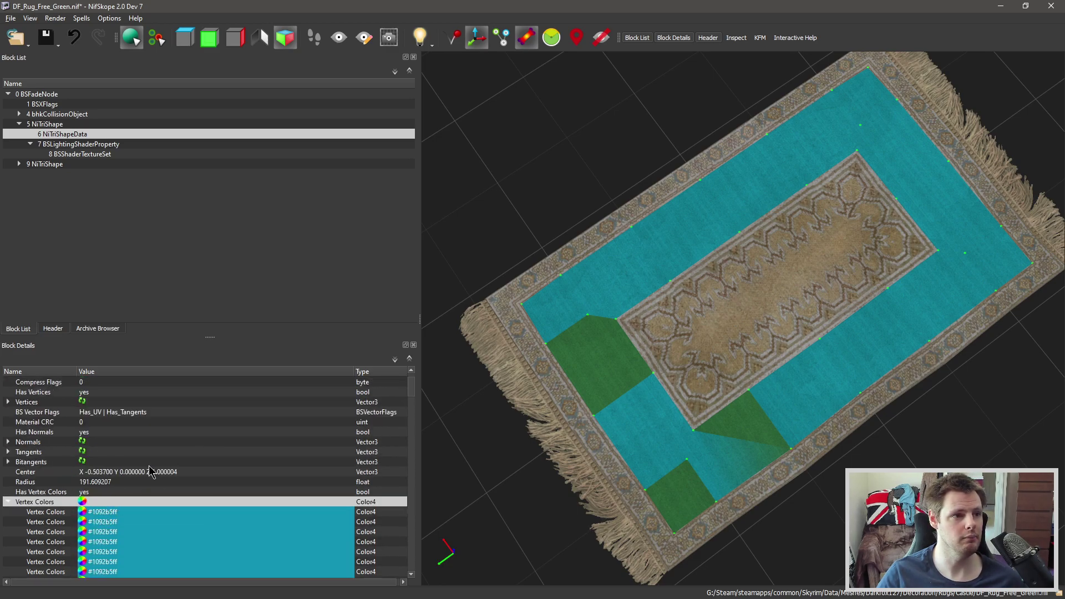
scroll(137, 500, "down", 4)
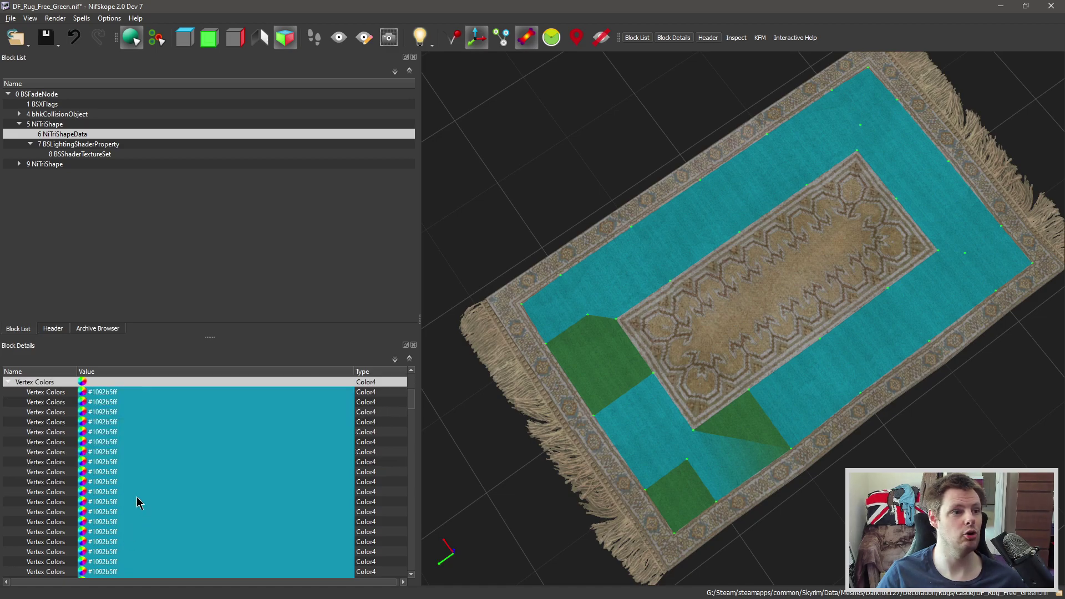
scroll(136, 497, "down", 1)
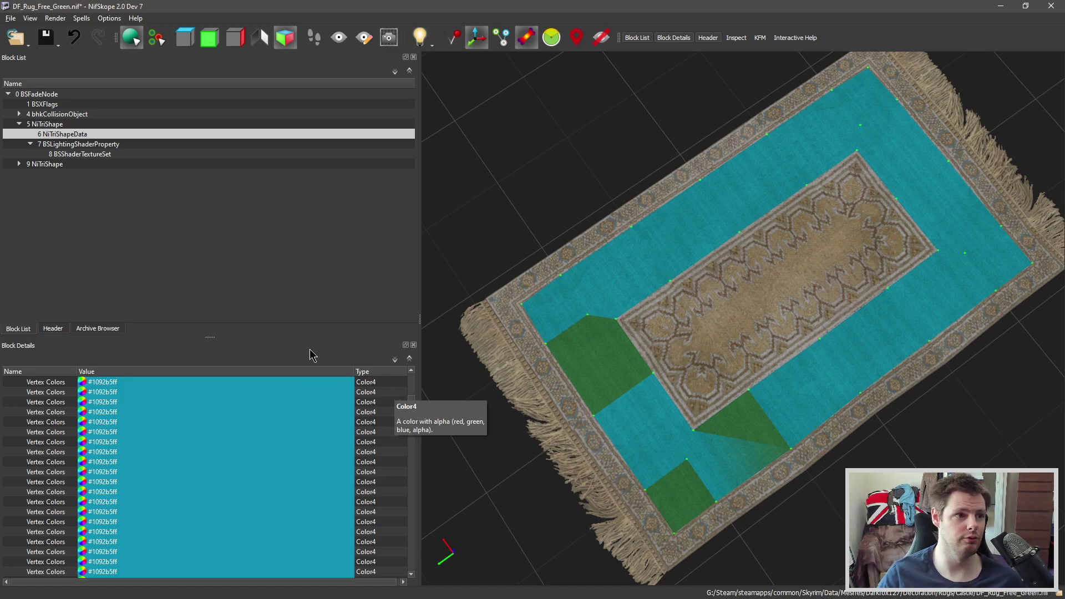
scroll(185, 492, "down", 5)
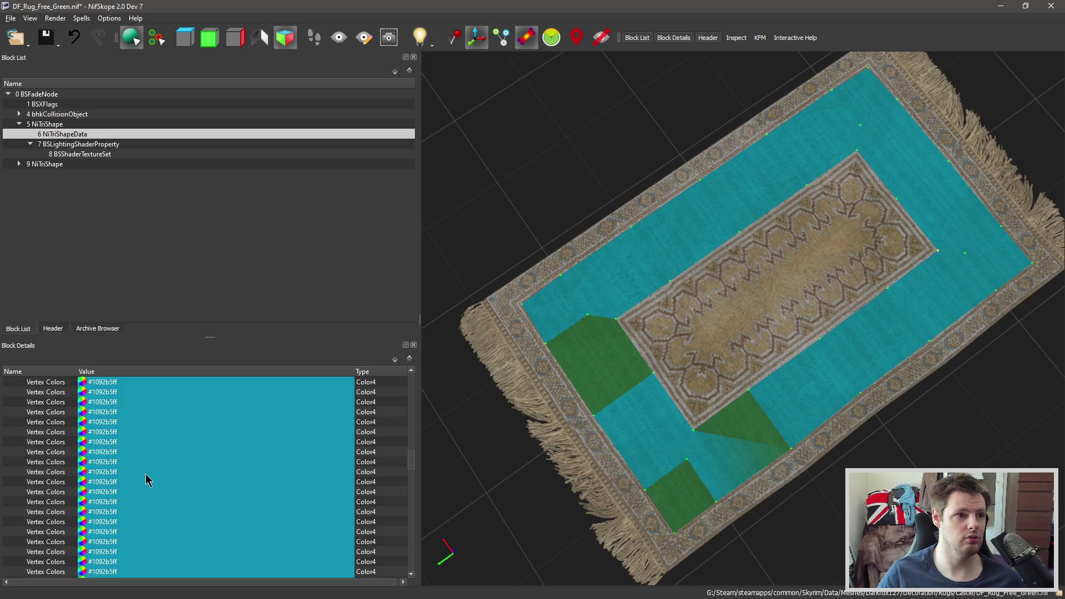
scroll(149, 472, "down", 5)
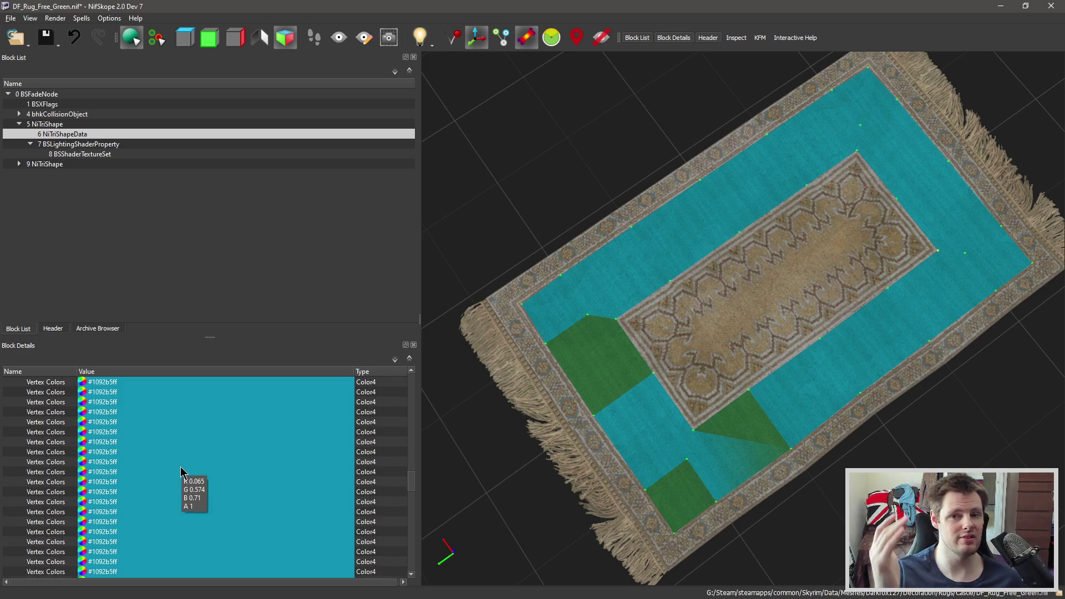
mouse_move(181, 471)
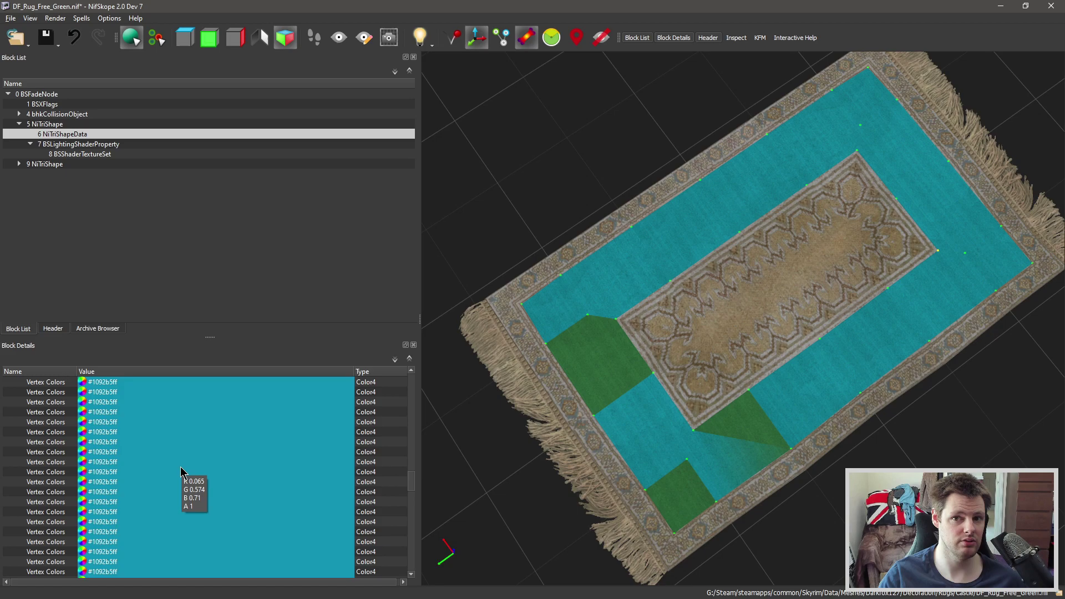
scroll(181, 465, "up", 2)
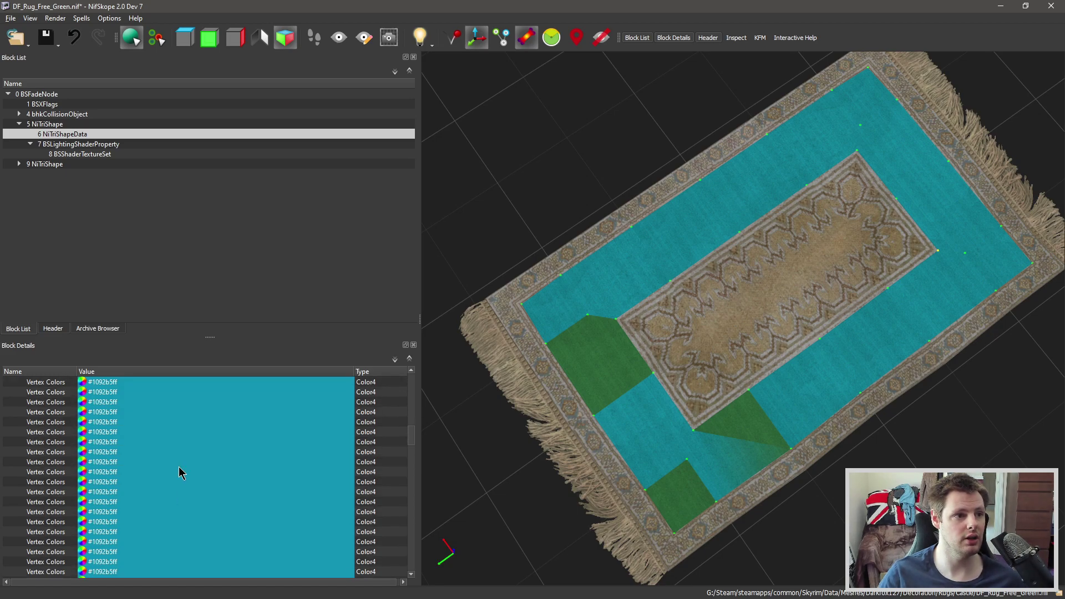
scroll(180, 466, "up", 2)
scroll(186, 464, "up", 2)
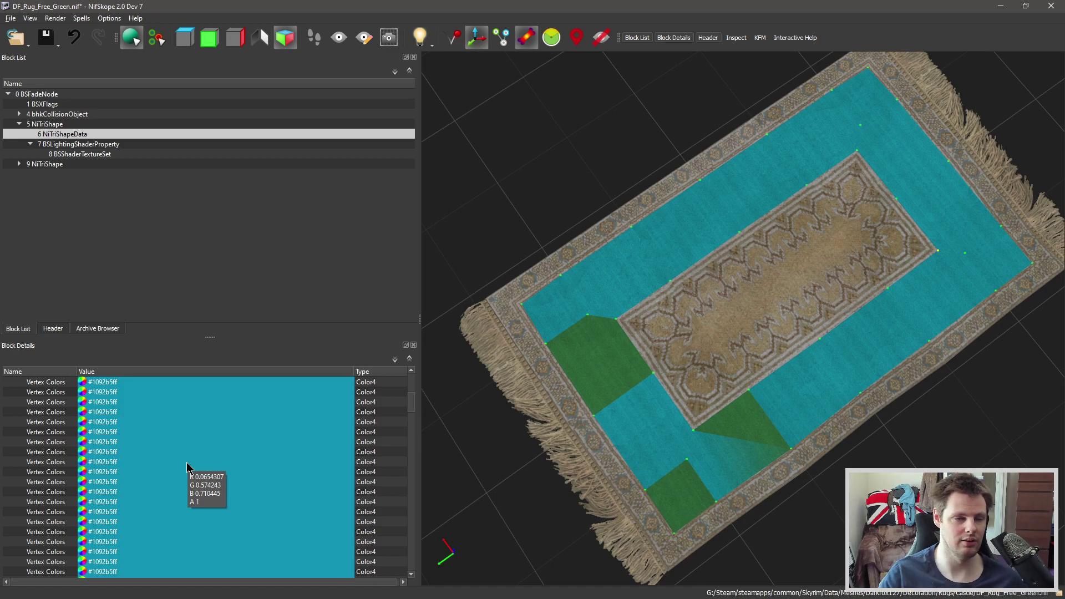
scroll(189, 458, "up", 3)
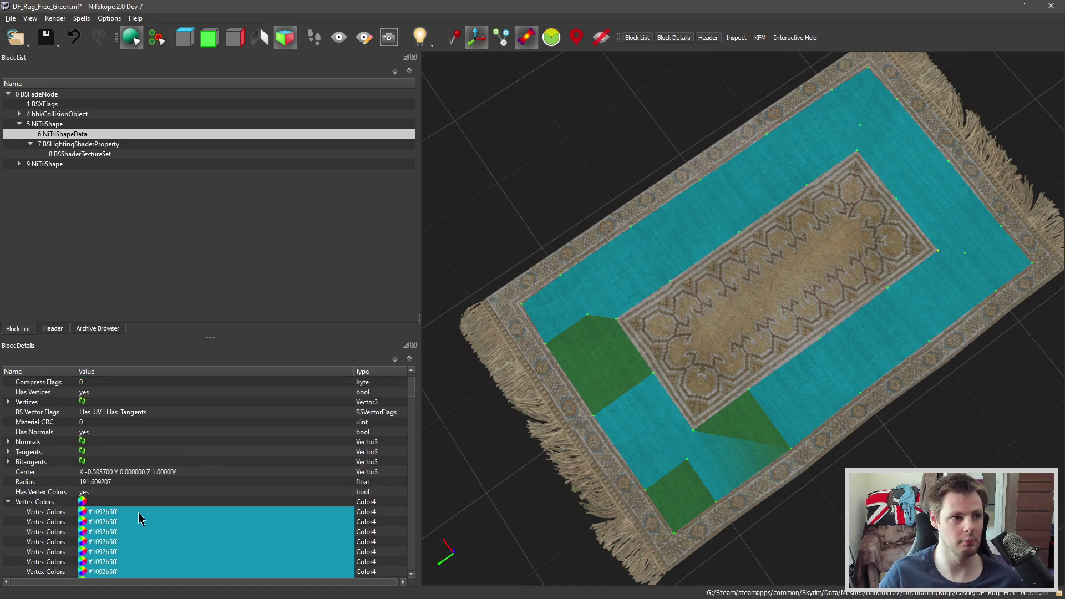
scroll(145, 511, "down", 1)
scroll(142, 502, "down", 3)
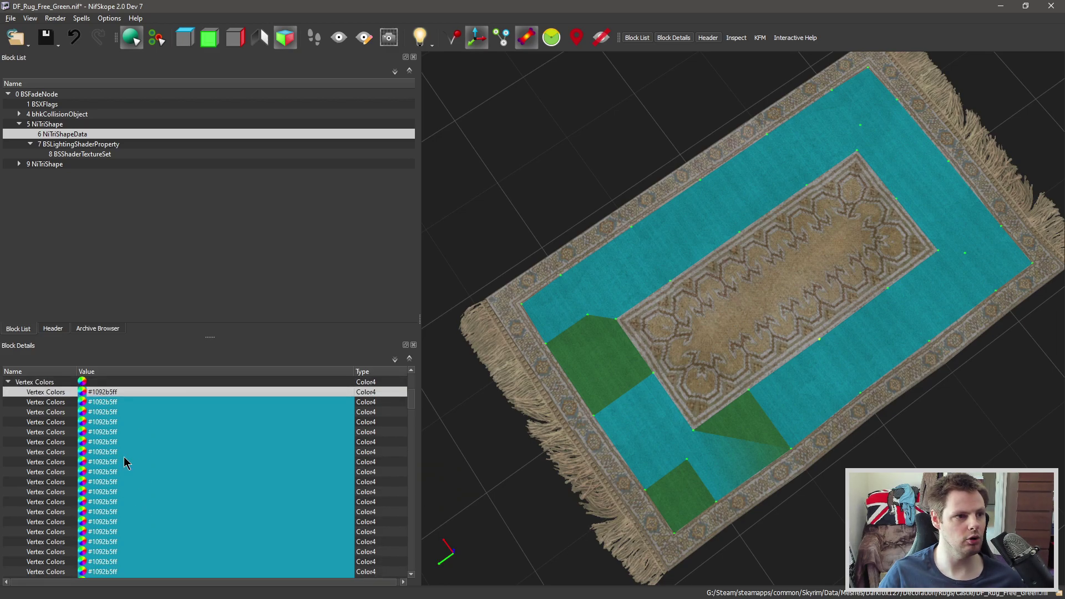
left_click(138, 527)
left_click(140, 551)
left_click(146, 511)
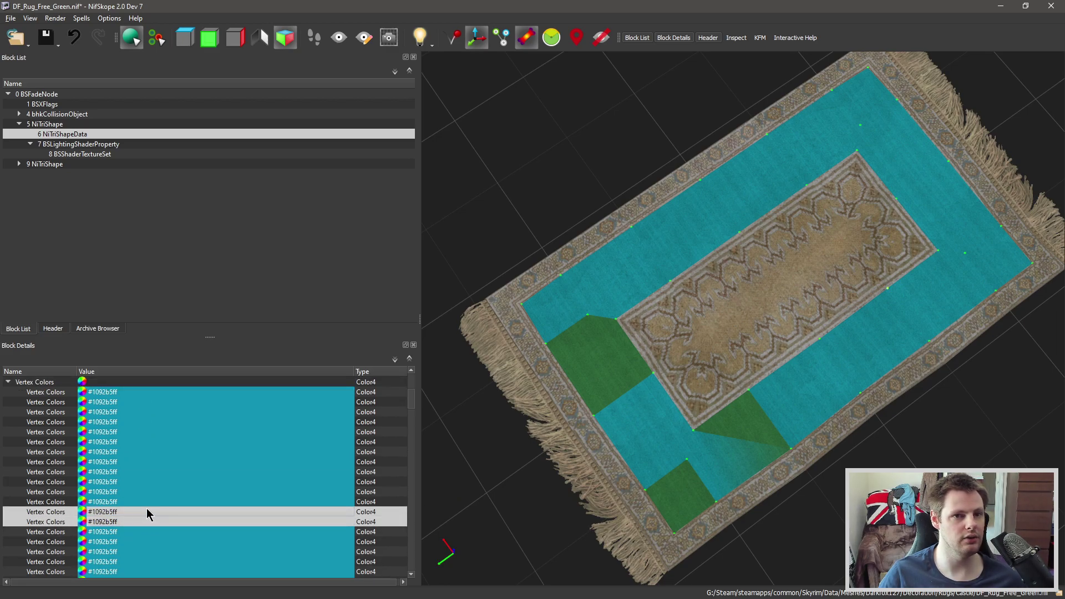
left_click(153, 481)
left_click(158, 442)
left_click_drag(591, 427, 697, 366)
scroll(671, 357, "up", 3)
scroll(688, 365, "up", 2)
scroll(687, 365, "down", 3)
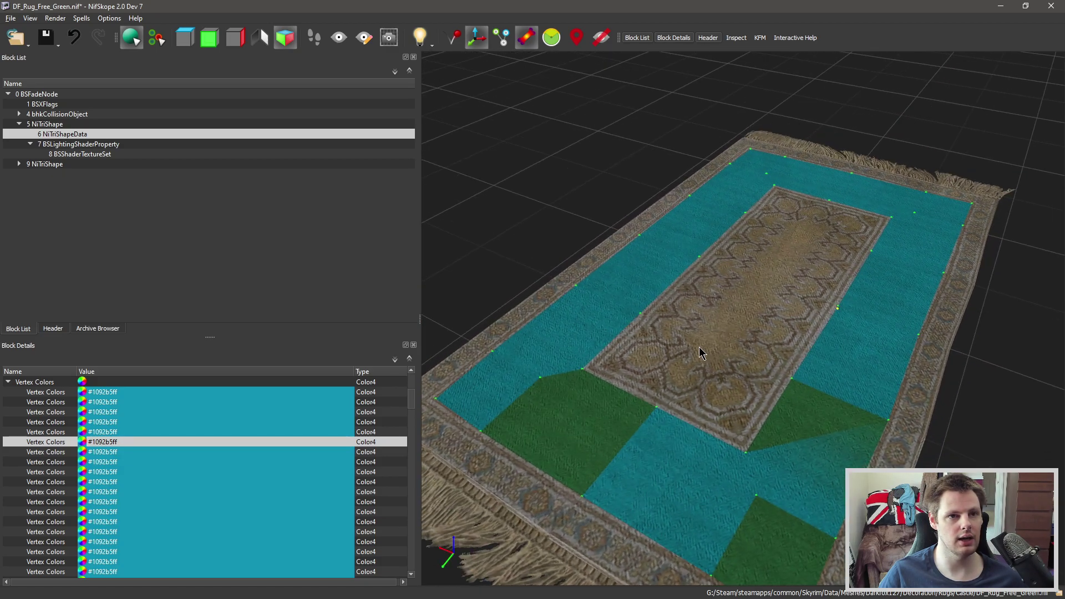
- Set two consecutive vertex colours to lighter blue #3cb5d6ff and darker blue #297184ff
left_click(117, 452)
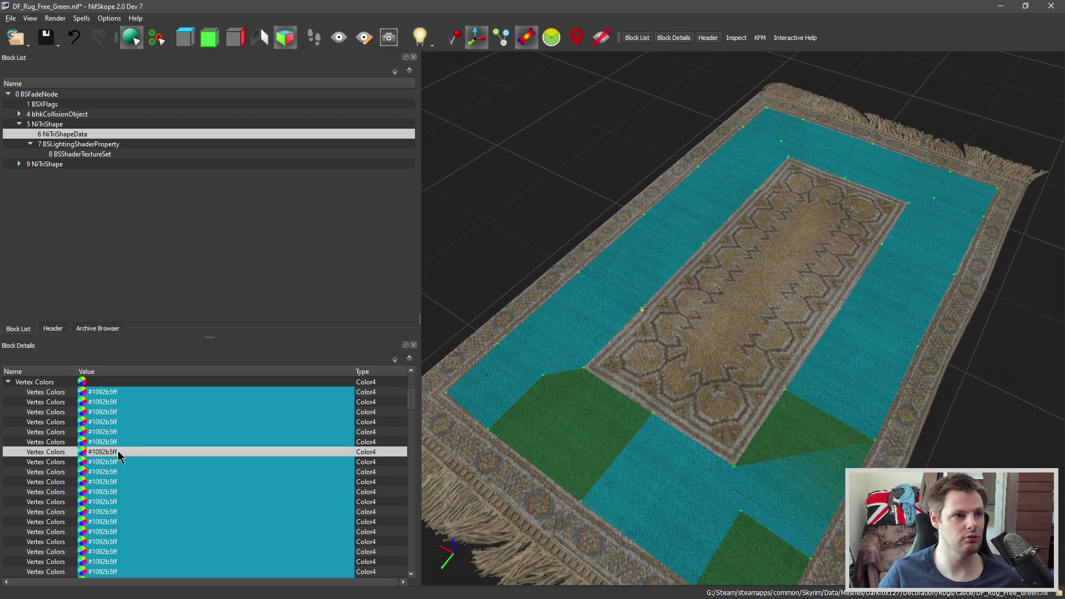
left_click(78, 452)
left_click(531, 311)
left_click(518, 357)
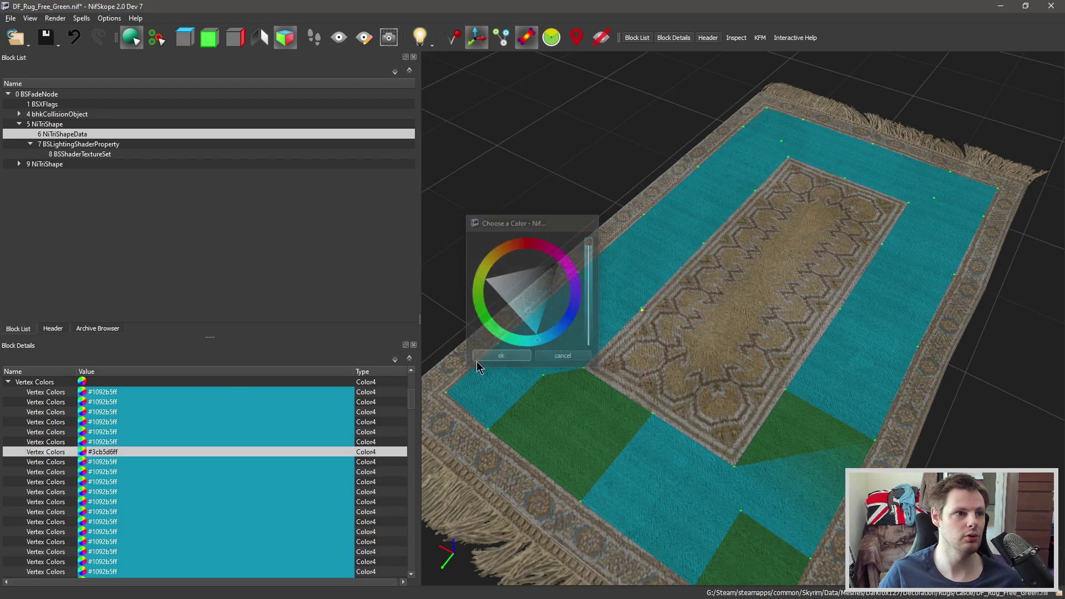
left_click(89, 462)
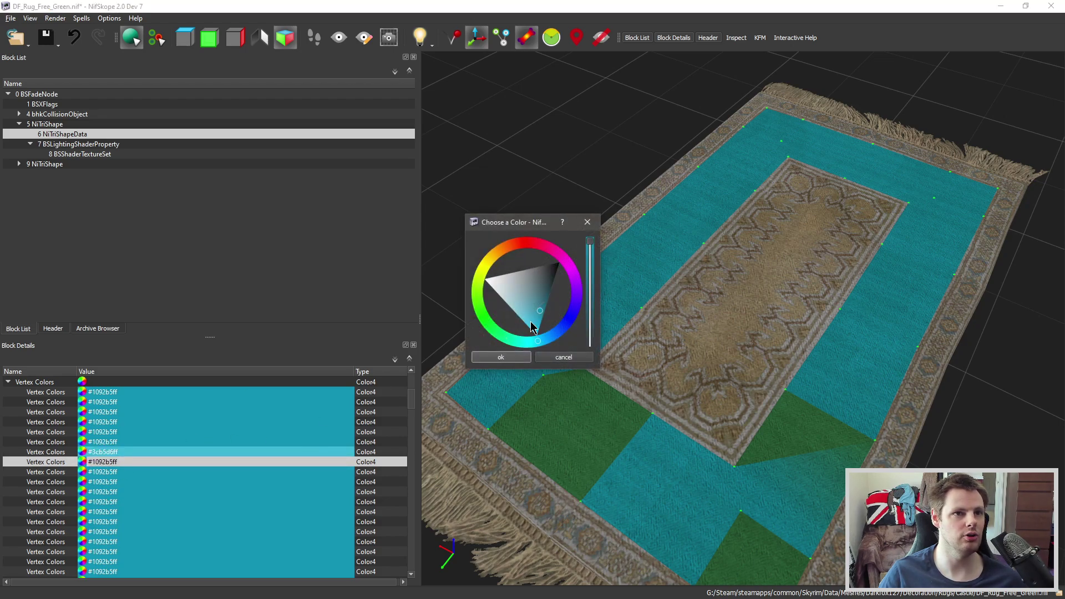
left_click(541, 292)
left_click(500, 357)
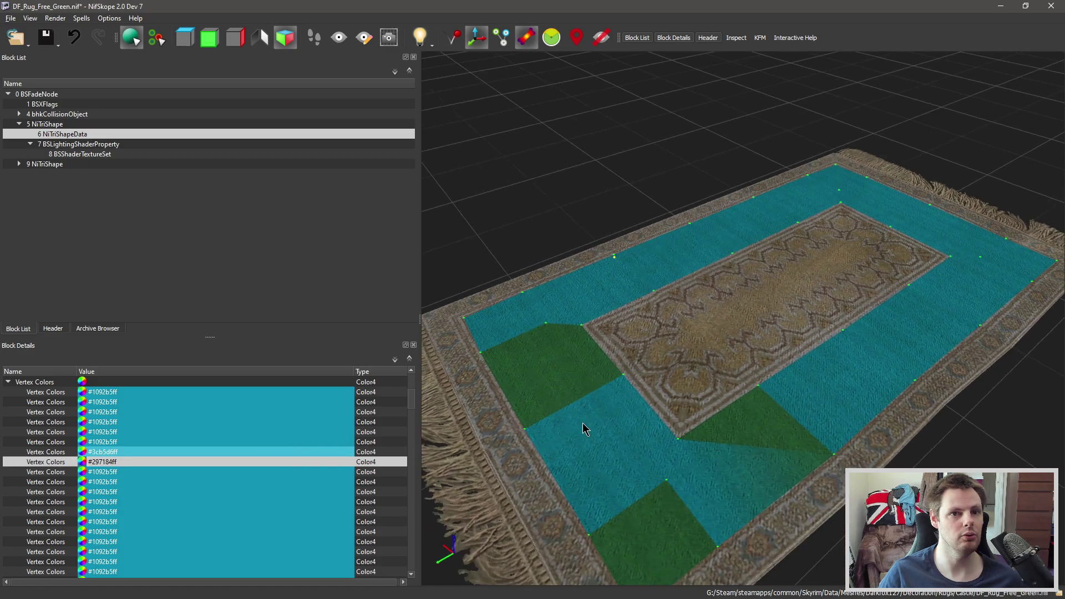
- Orbit and zoom around the rug to inspect its shading, then select a #1092b5ff entry
mouse_move(582, 423)
left_mouse_down()
mouse_move(630, 392)
mouse_move(668, 400)
left_mouse_up()
scroll(641, 368, "up", 3)
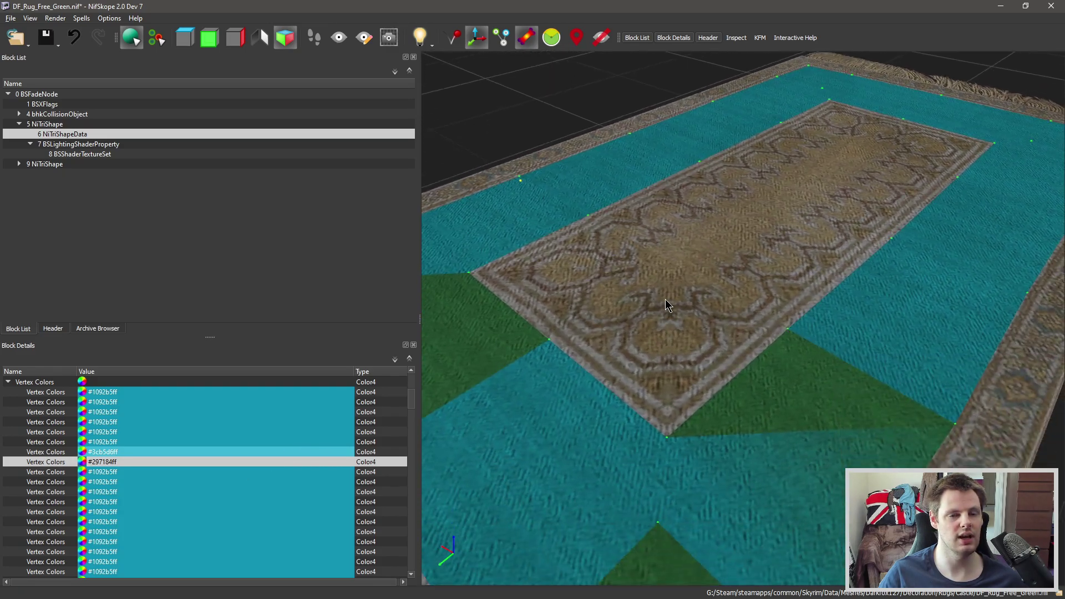
scroll(664, 299, "up", 3)
scroll(669, 310, "up", 3)
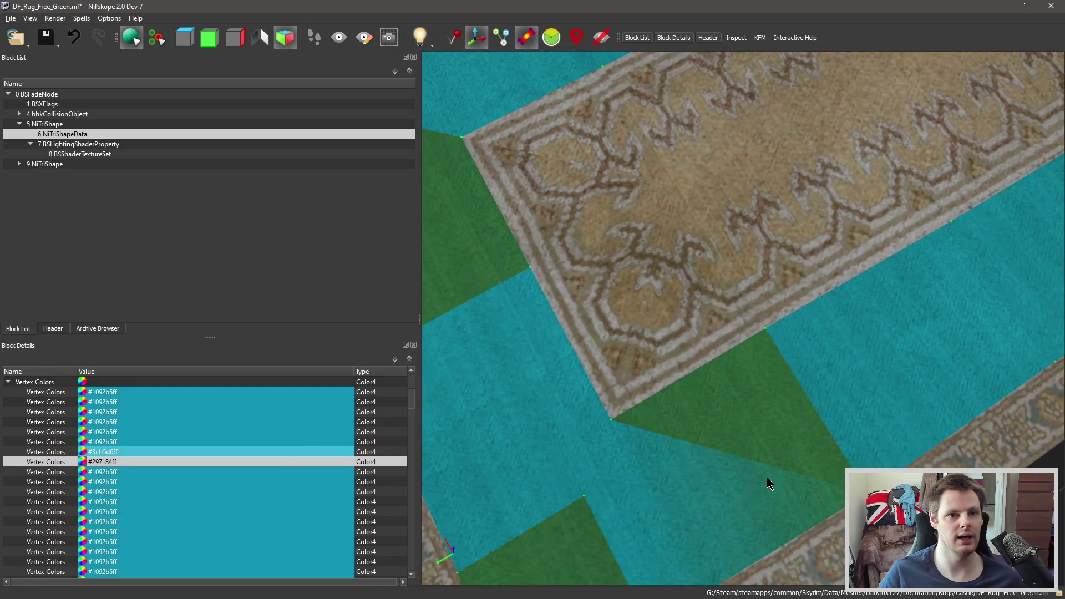
scroll(735, 379, "down", 5)
left_click_drag(734, 380, 808, 317)
left_click_drag(867, 213, 790, 348)
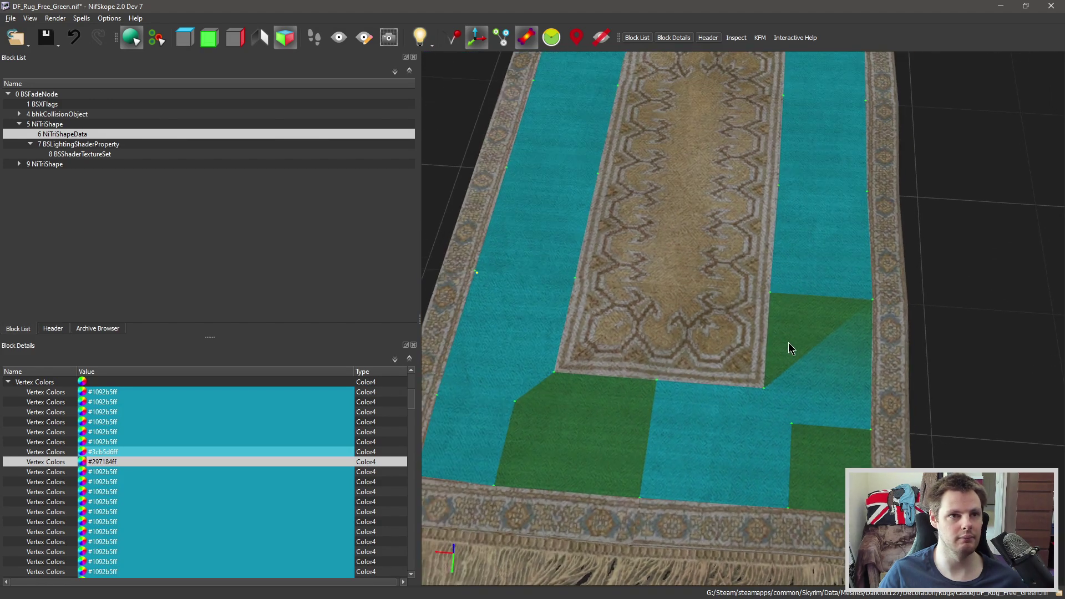
left_click(216, 442)
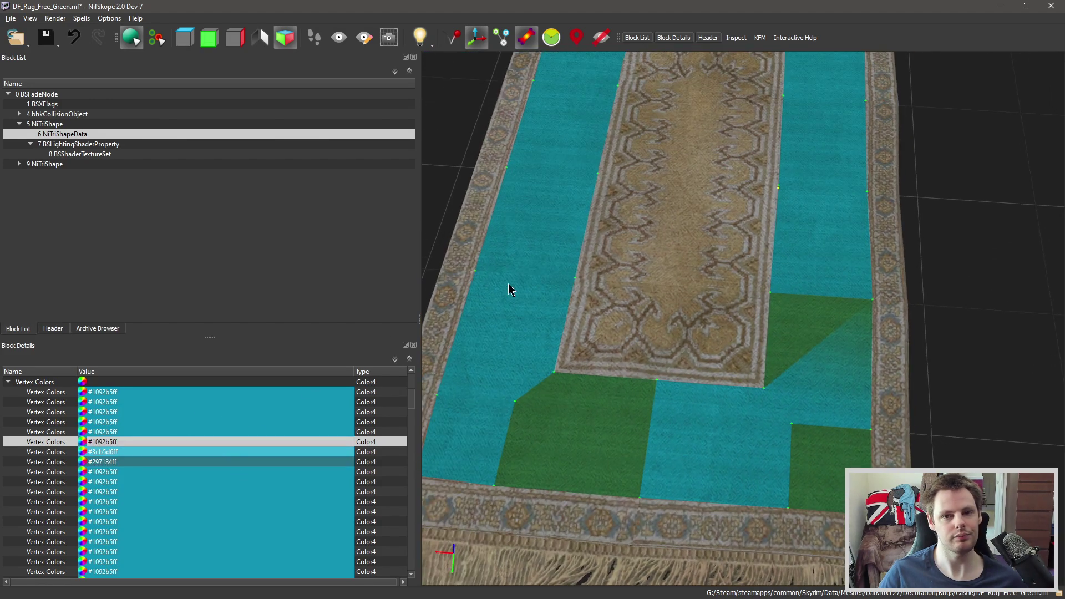
- Close the rug mesh without saving and navigate to the Skyrim game folder
left_click(1050, 5)
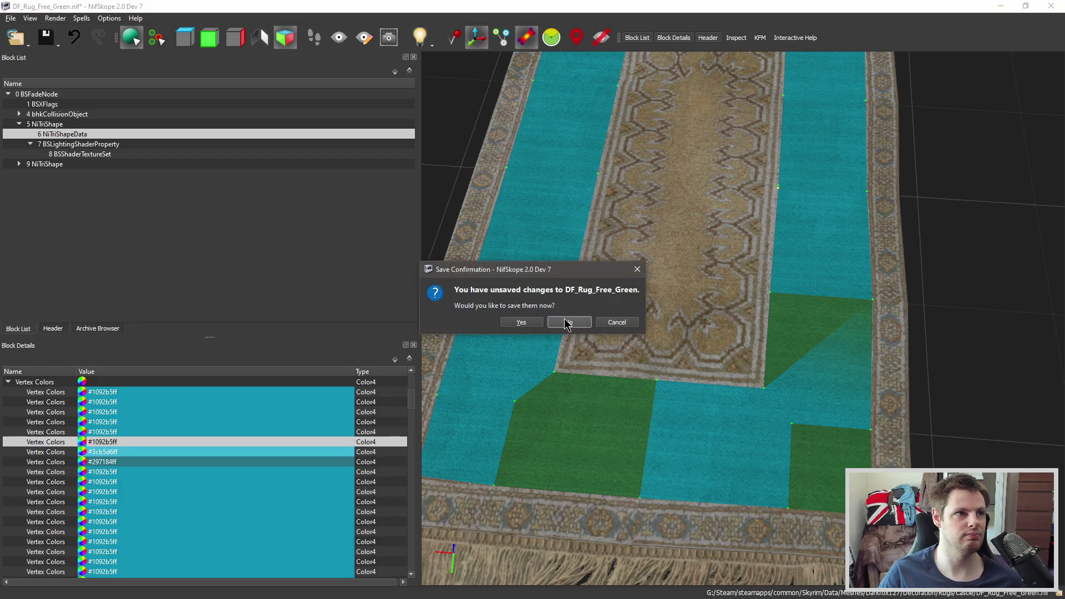
left_click(567, 322)
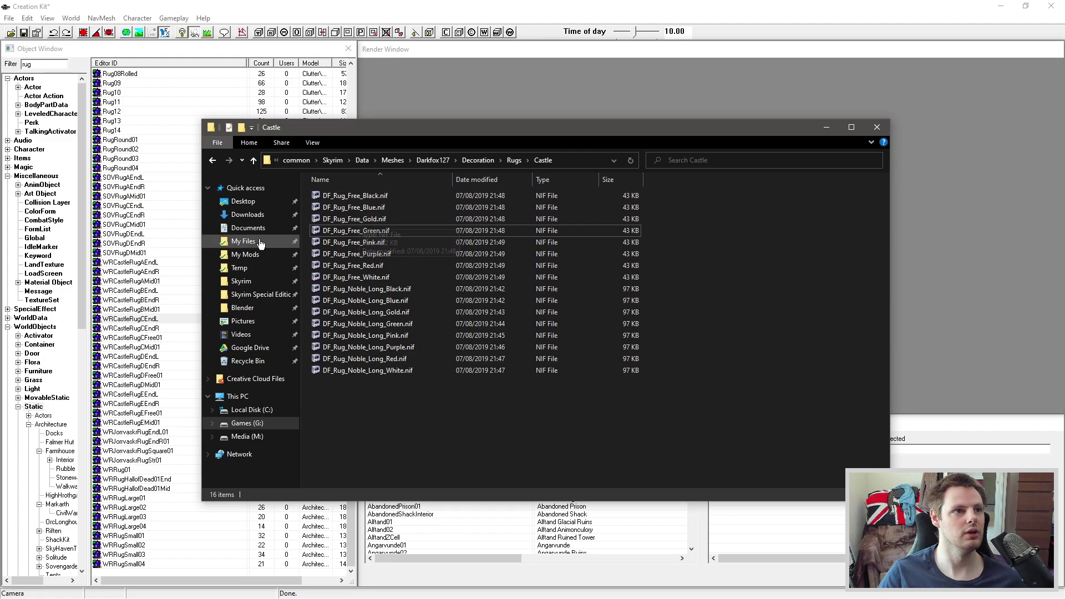
left_click(243, 241)
double_click(339, 219)
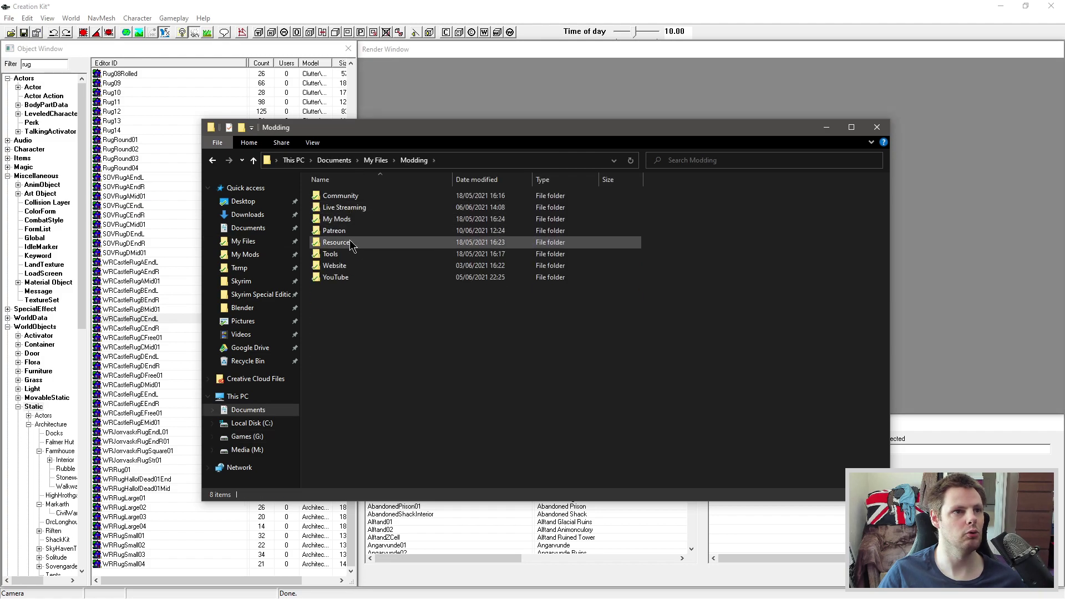
left_click(240, 281)
- Browse into Data\Meshes\MOS\Structure to list the post models
double_click(333, 219)
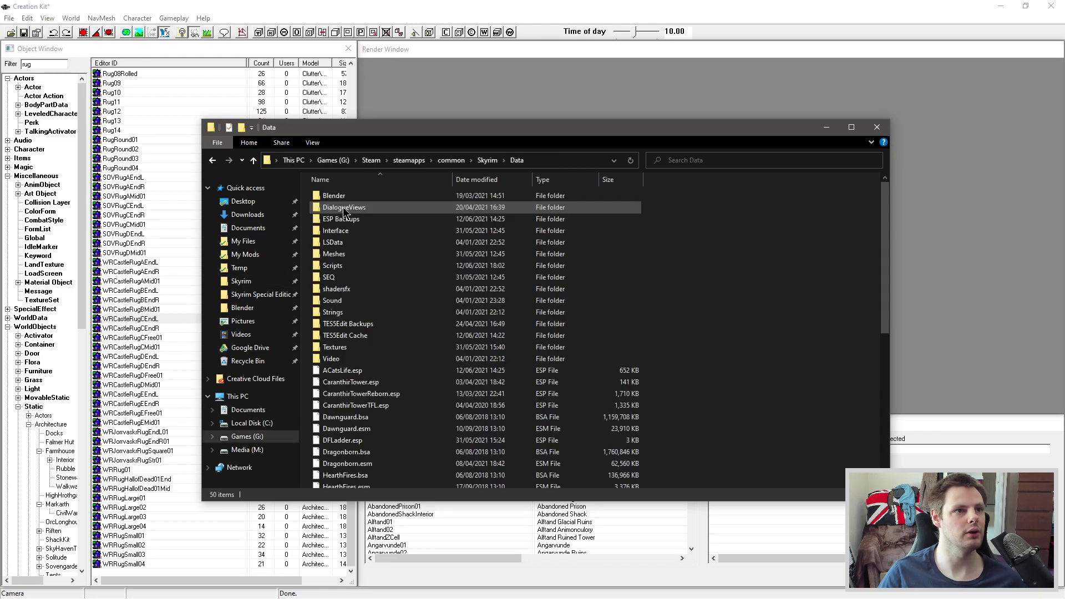
double_click(346, 255)
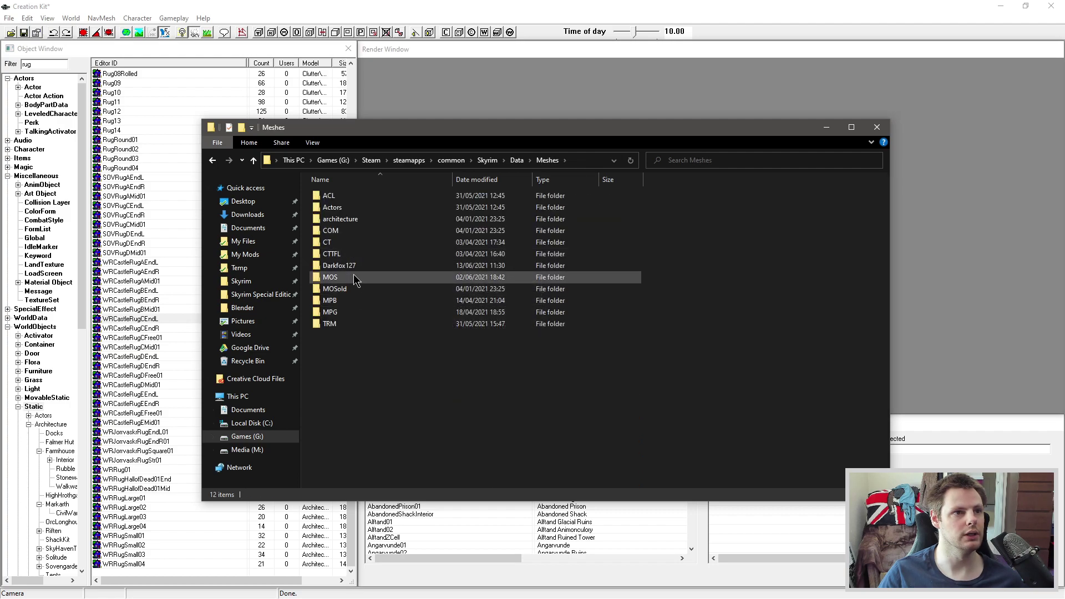
left_click(346, 290)
double_click(349, 277)
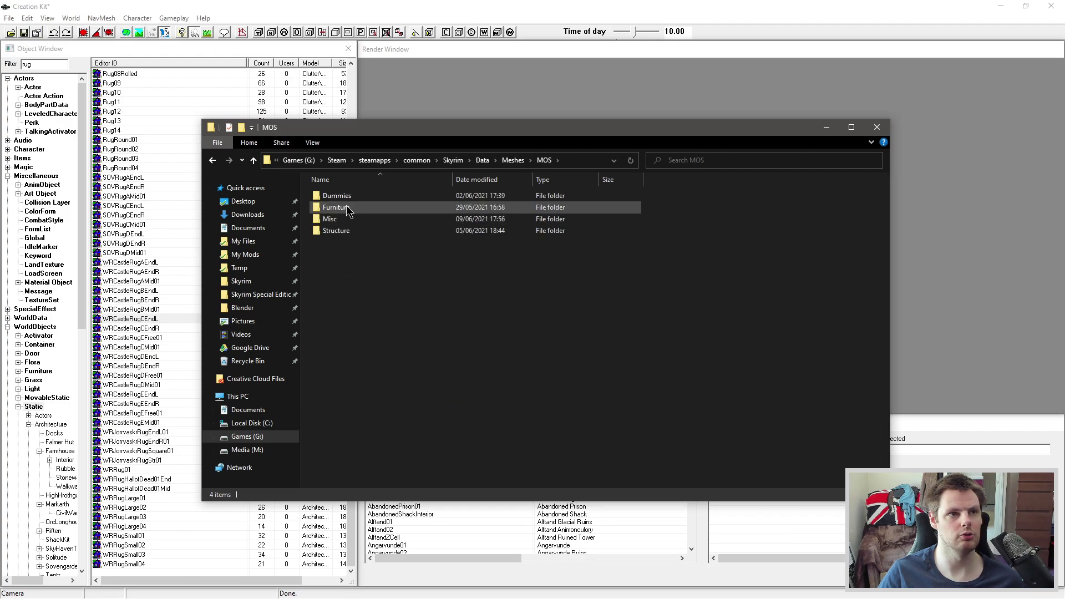
left_click(358, 219)
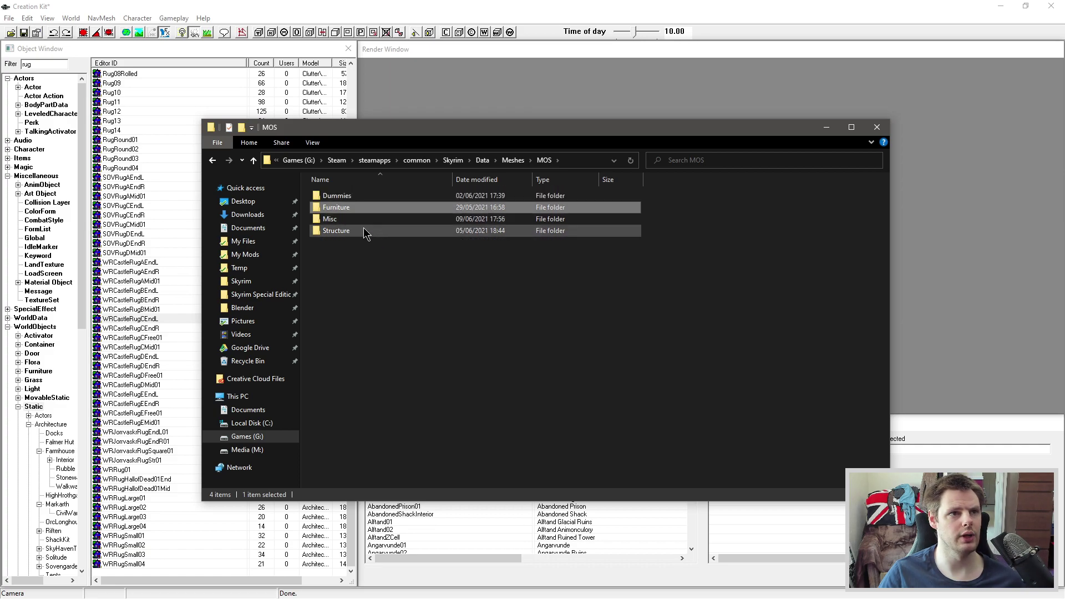
double_click(356, 231)
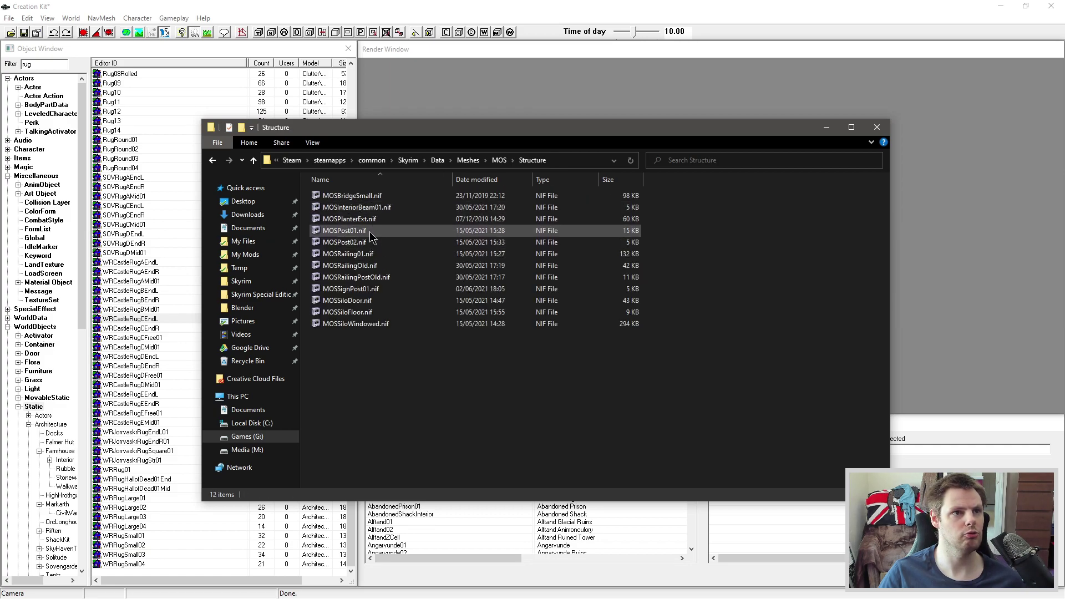
- Preview MOSPost01.nif, close it, and open MOSPost02.nif instead
left_click(340, 232)
double_click(340, 230)
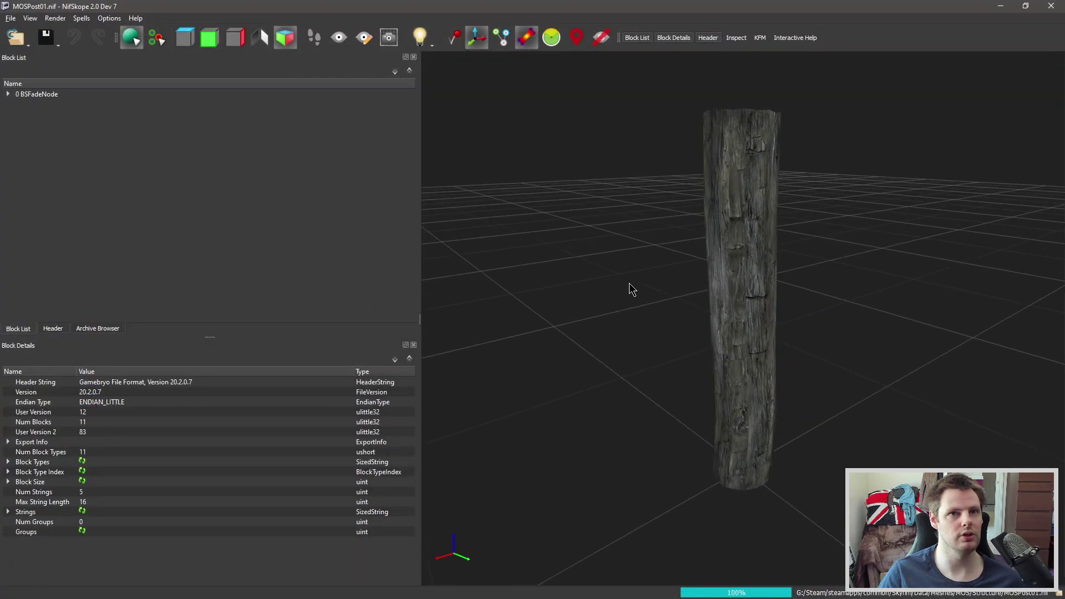
left_click(1051, 6)
left_click(359, 243)
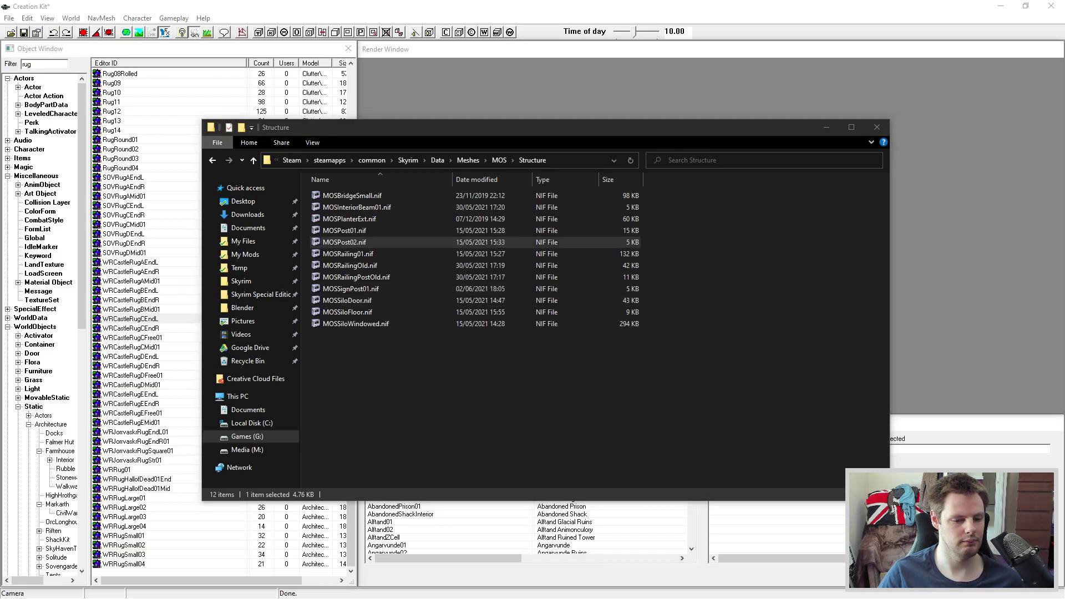
scroll(613, 308, "up", 2)
scroll(643, 280, "up", 2)
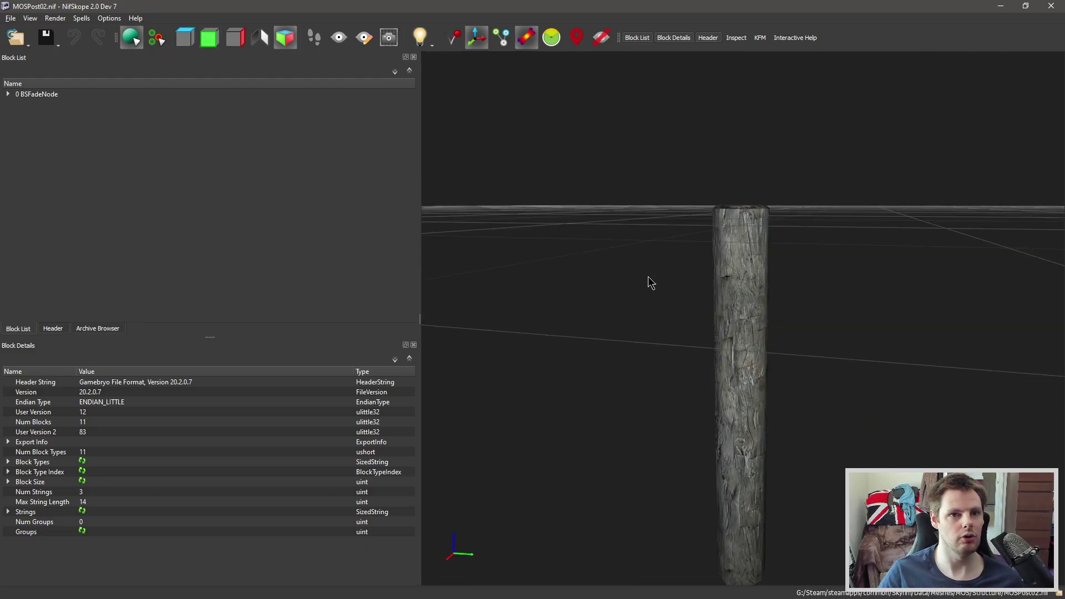
mouse_move(648, 277)
left_mouse_down()
mouse_move(697, 255)
mouse_move(704, 275)
left_mouse_up()
- Expand NiTriShape > NiTriShapeData and the post's Vertex Colors list
left_click(8, 94)
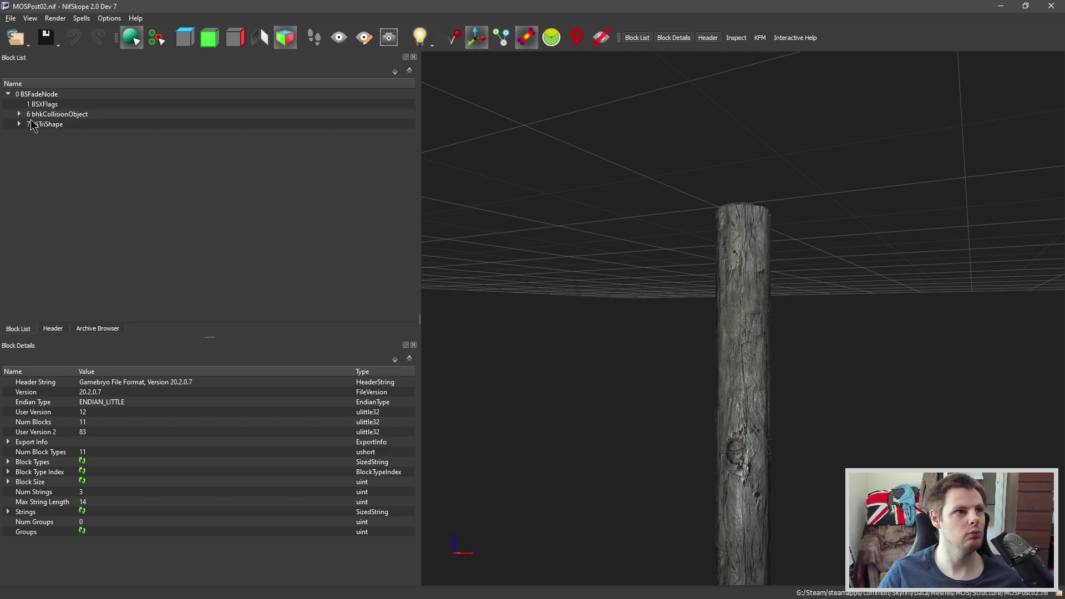
left_click(35, 124)
scroll(83, 443, "down", 1)
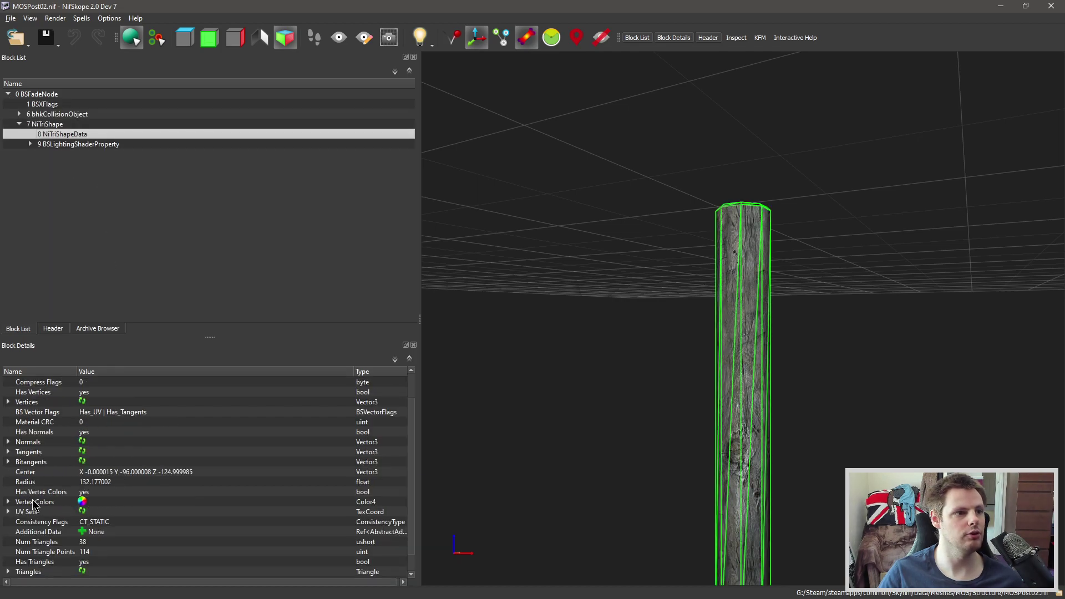
left_click(8, 501)
left_click(131, 504)
scroll(121, 498, "down", 1)
scroll(128, 493, "down", 2)
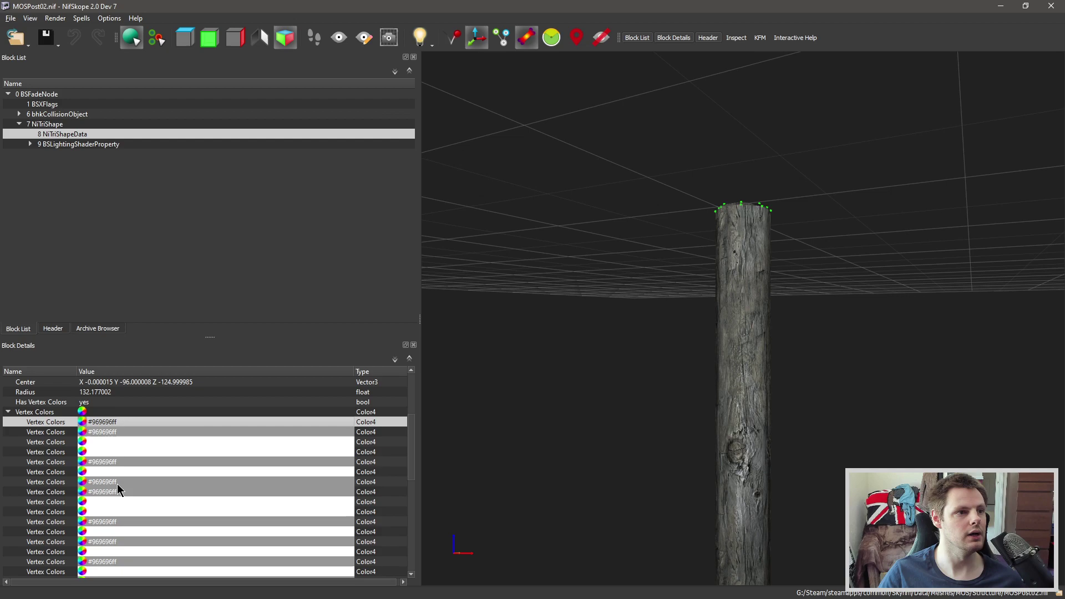
scroll(145, 482, "down", 2)
scroll(150, 482, "down", 2)
scroll(157, 481, "up", 5)
scroll(119, 490, "up", 5)
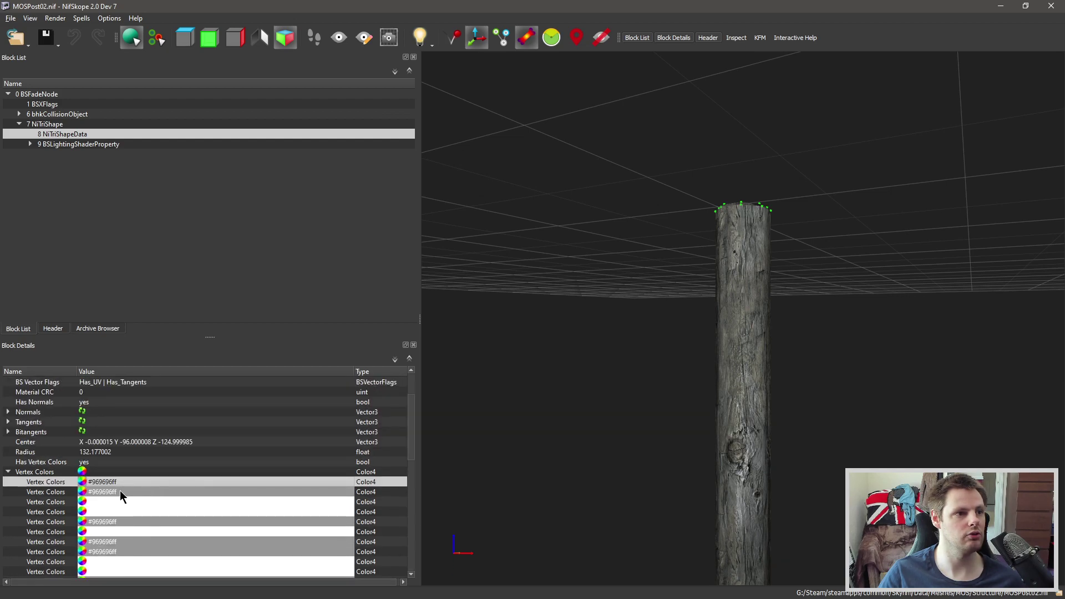
- Check the grey #969696ff entries and set every vertex colour to white
left_click(124, 490)
scroll(122, 471, "down", 3)
left_click(106, 432)
left_click(114, 452)
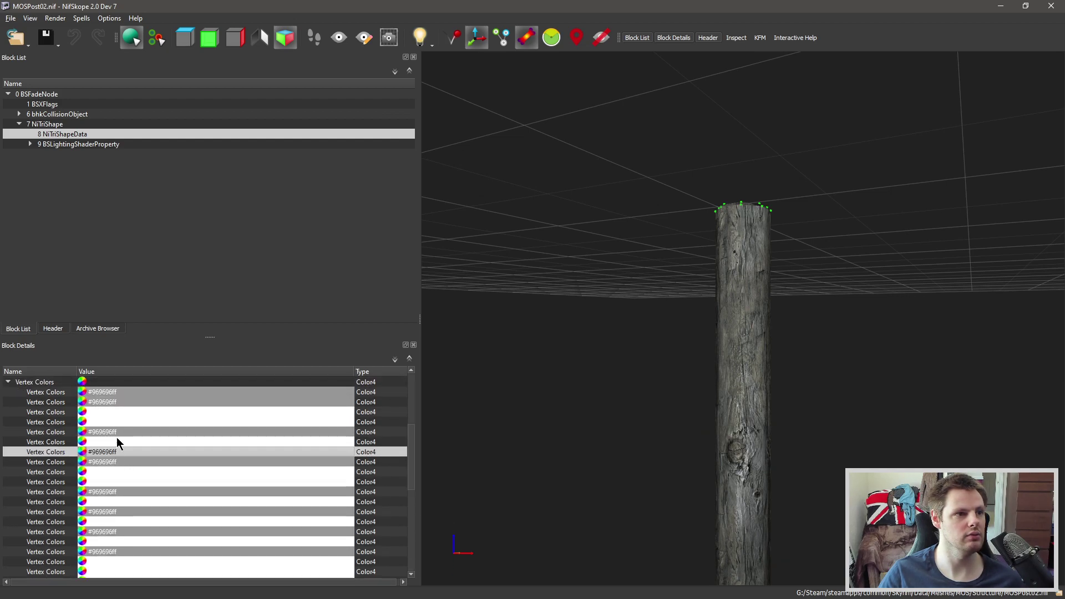
scroll(103, 422, "up", 1)
left_click(82, 412)
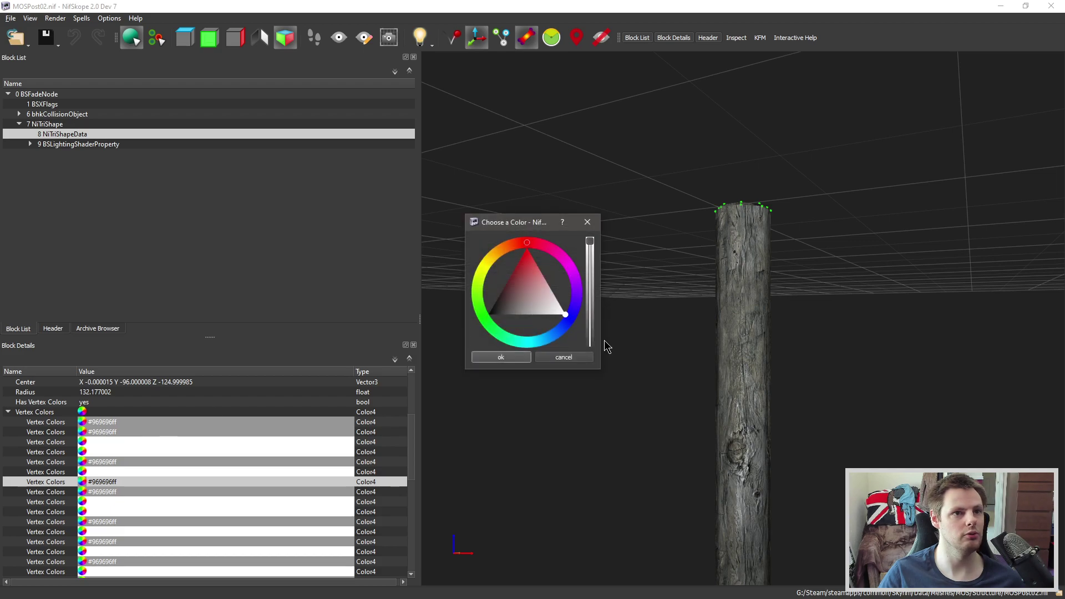
left_click(500, 357)
left_click_drag(618, 369, 718, 310)
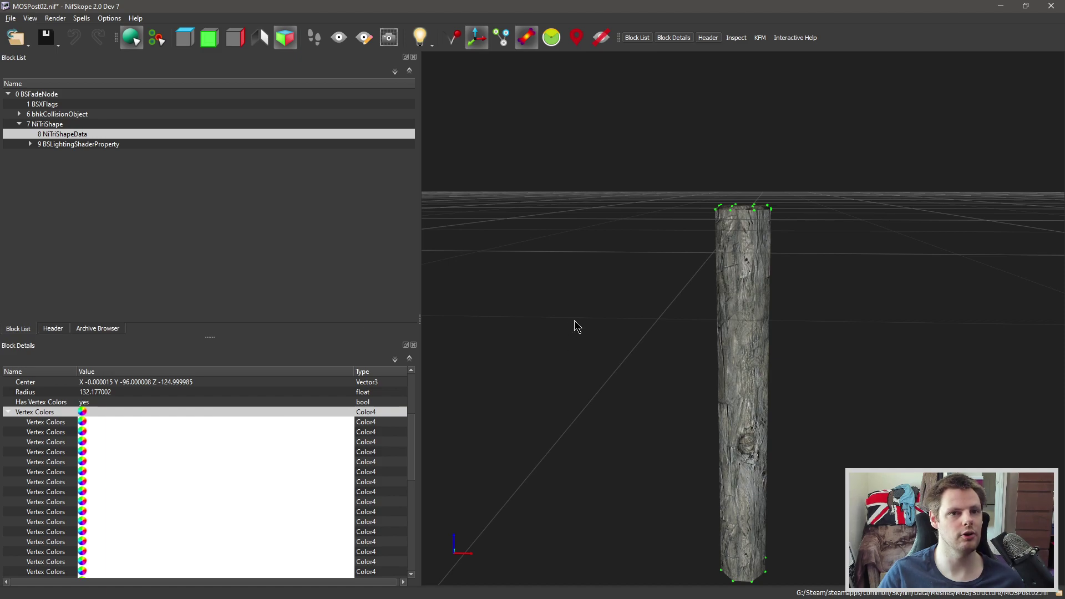
mouse_move(577, 326)
left_mouse_down()
mouse_move(645, 340)
mouse_move(701, 325)
mouse_move(689, 333)
mouse_move(721, 333)
left_mouse_up()
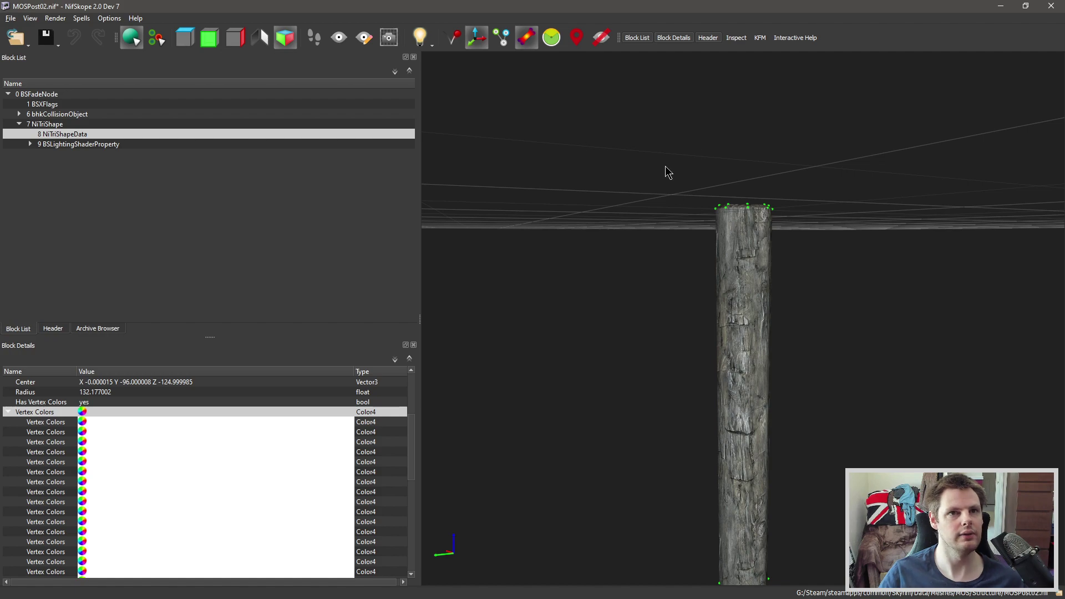
mouse_move(664, 166)
left_mouse_down()
mouse_move(661, 195)
mouse_move(671, 200)
mouse_move(656, 256)
mouse_move(618, 328)
left_mouse_up()
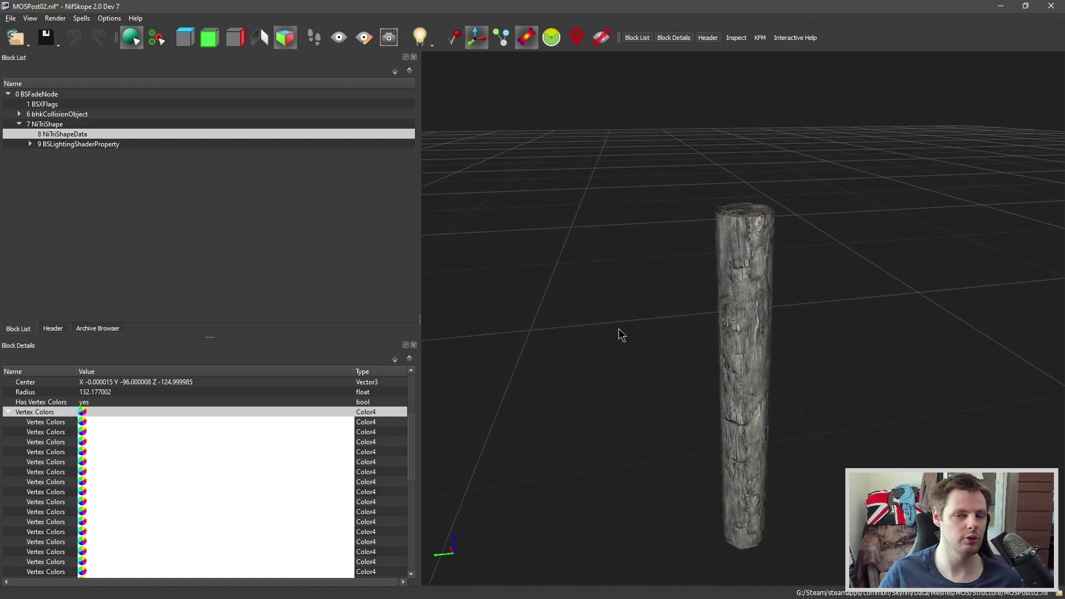
- Filter Creation Kit objects by 'post' under Farmhouse and preview the FarmBannerPost01 static
key("alt+Tab")
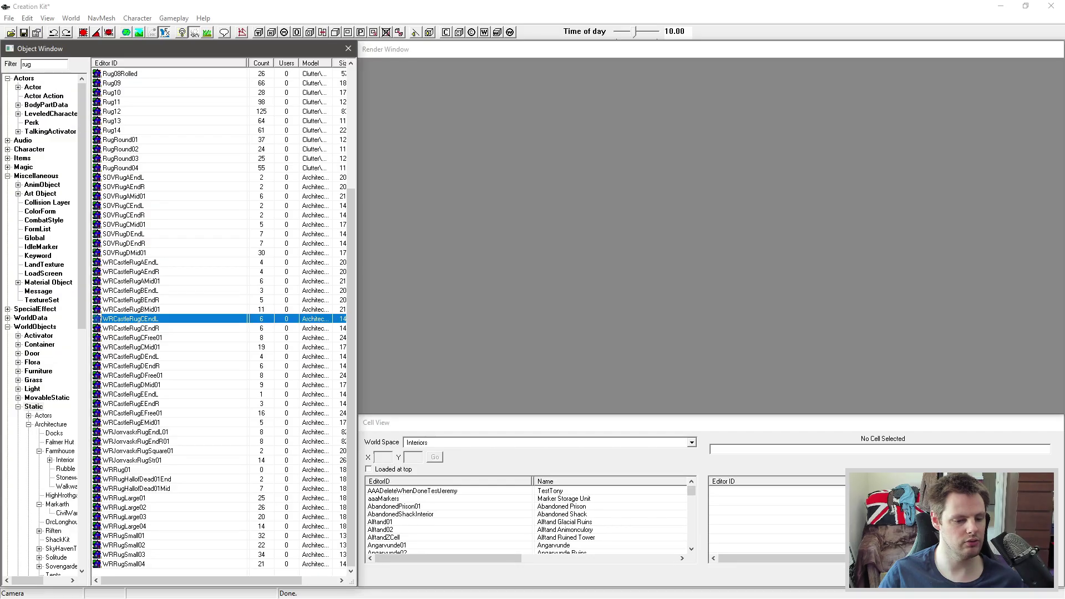
double_click(41, 64)
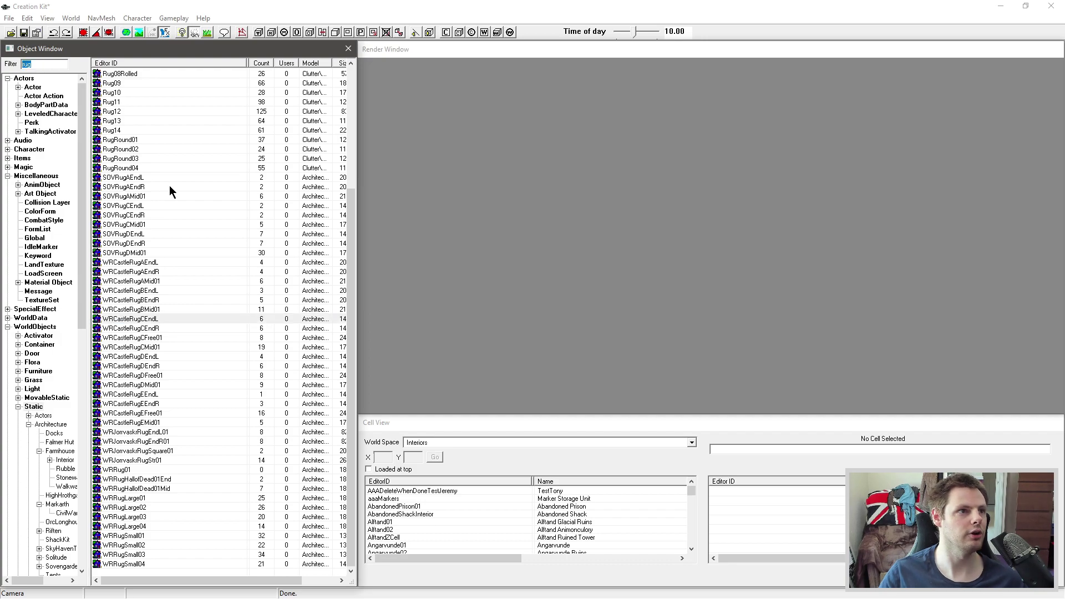
type("post")
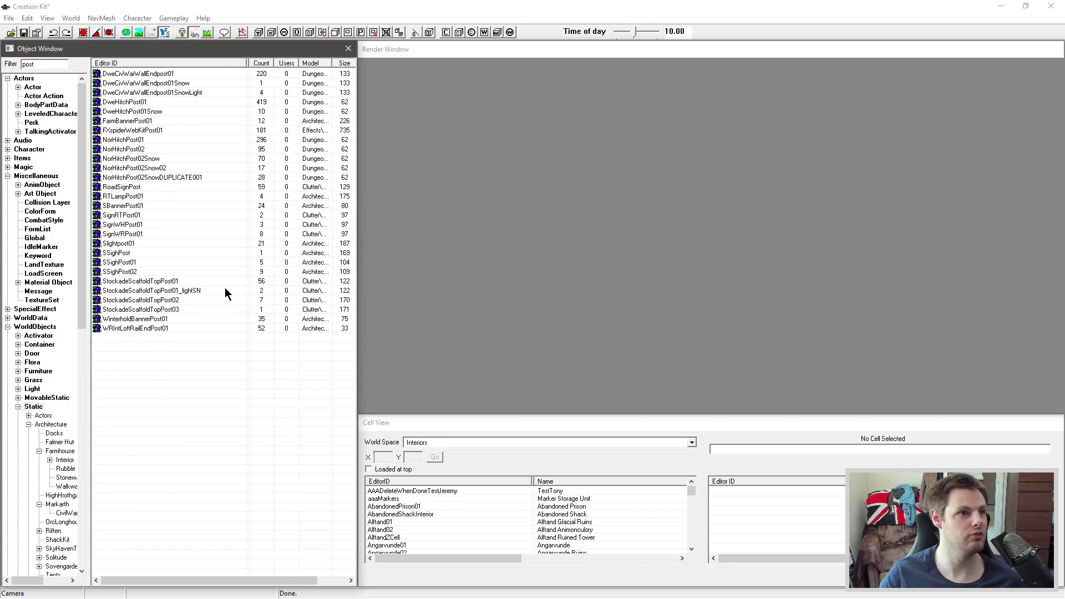
scroll(39, 408, "down", 1)
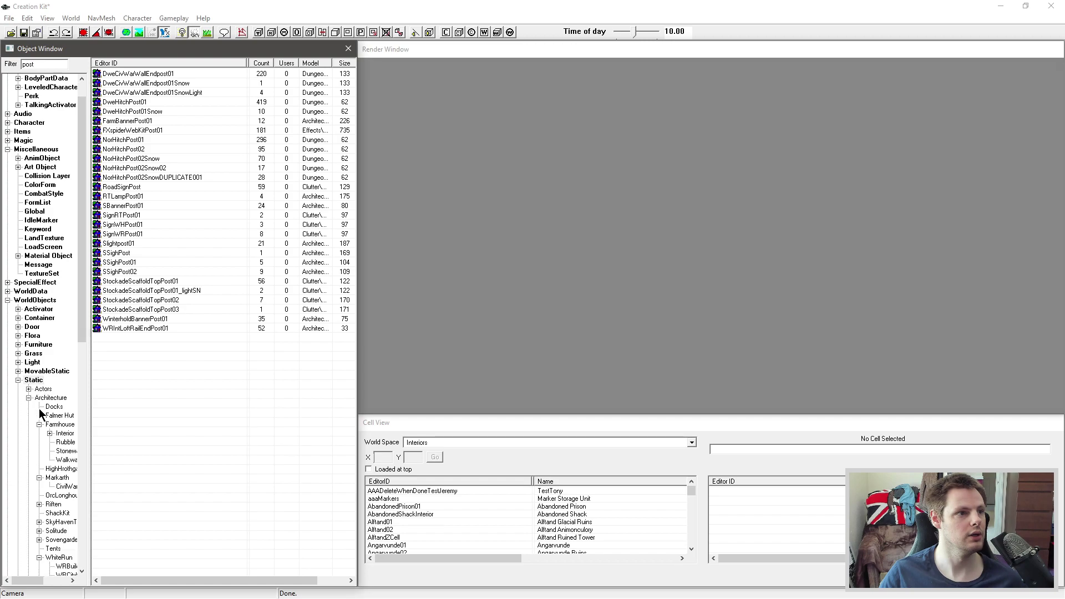
left_click(57, 425)
left_click(124, 73)
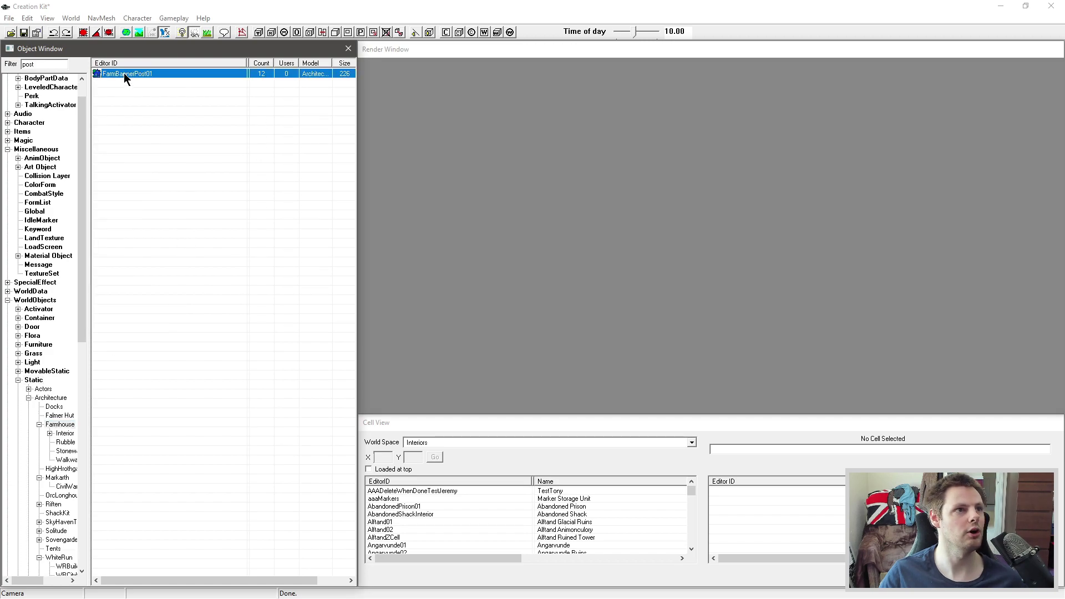
right_click(126, 72)
left_click(167, 129)
mouse_move(604, 221)
left_mouse_down()
mouse_move(674, 203)
mouse_move(694, 213)
mouse_move(650, 204)
mouse_move(537, 224)
mouse_move(703, 226)
mouse_move(530, 165)
left_mouse_up()
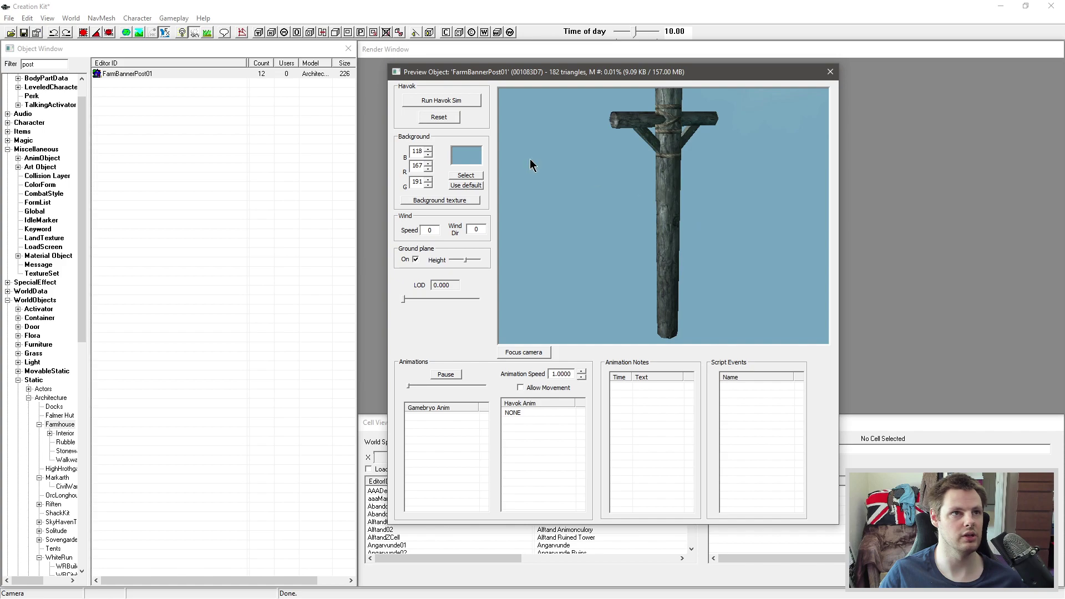
- Copy the FarmBannerPost01.nif model name, close its properties, and go up to the Skyrim folder
double_click(136, 79)
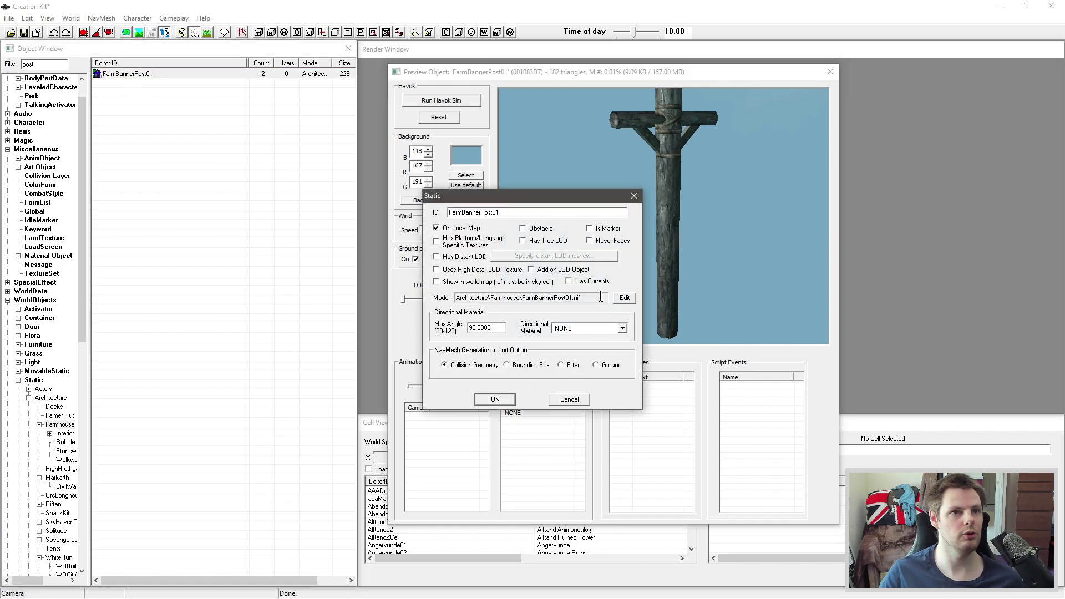
left_click_drag(601, 297, 526, 298)
right_click(526, 299)
left_click(565, 333)
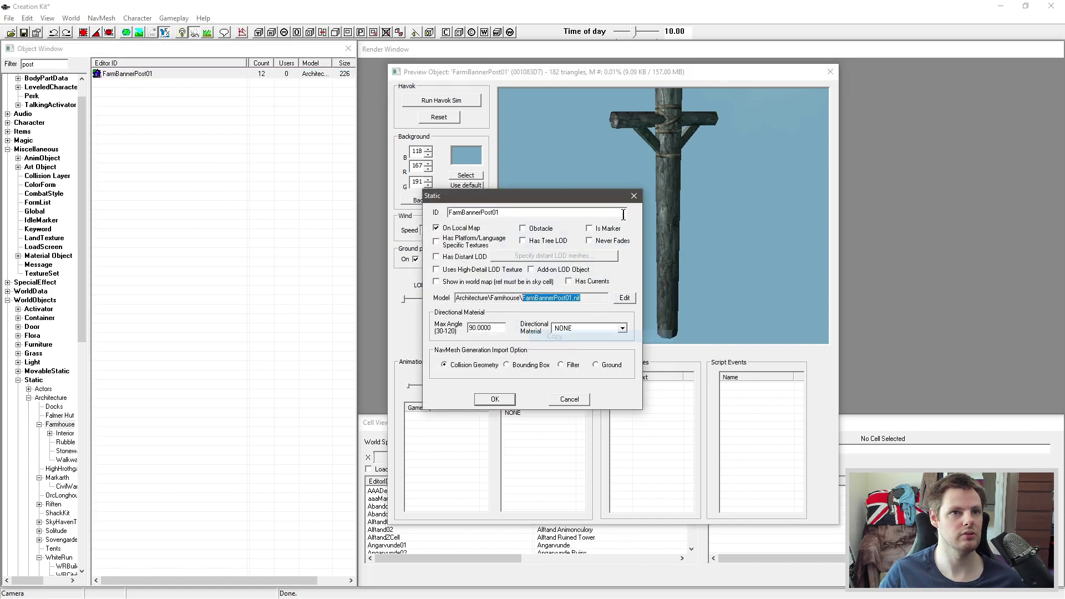
left_click(634, 196)
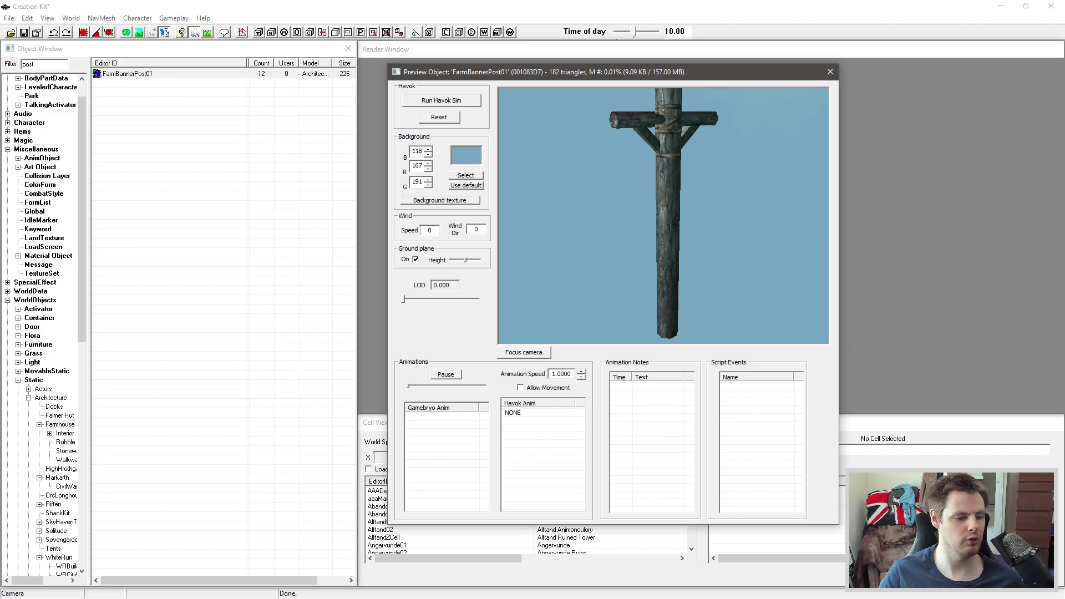
key("alt+Tab")
left_click(408, 160)
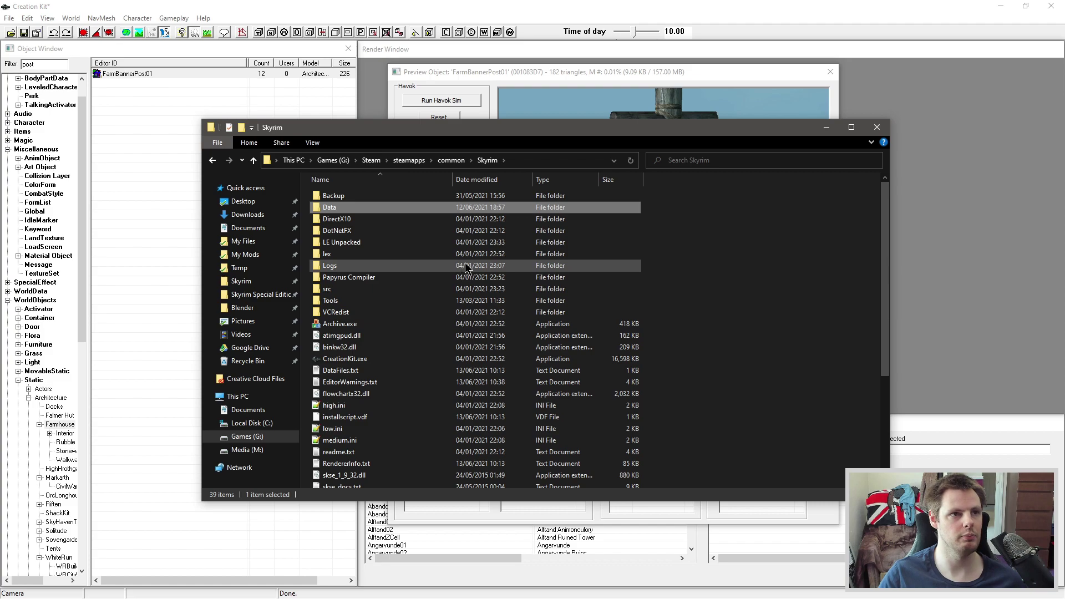
- Search LE Unpacked\Vanilla\meshes for FarmBannerPost01.nif and open the result
left_click(355, 242)
double_click(341, 242)
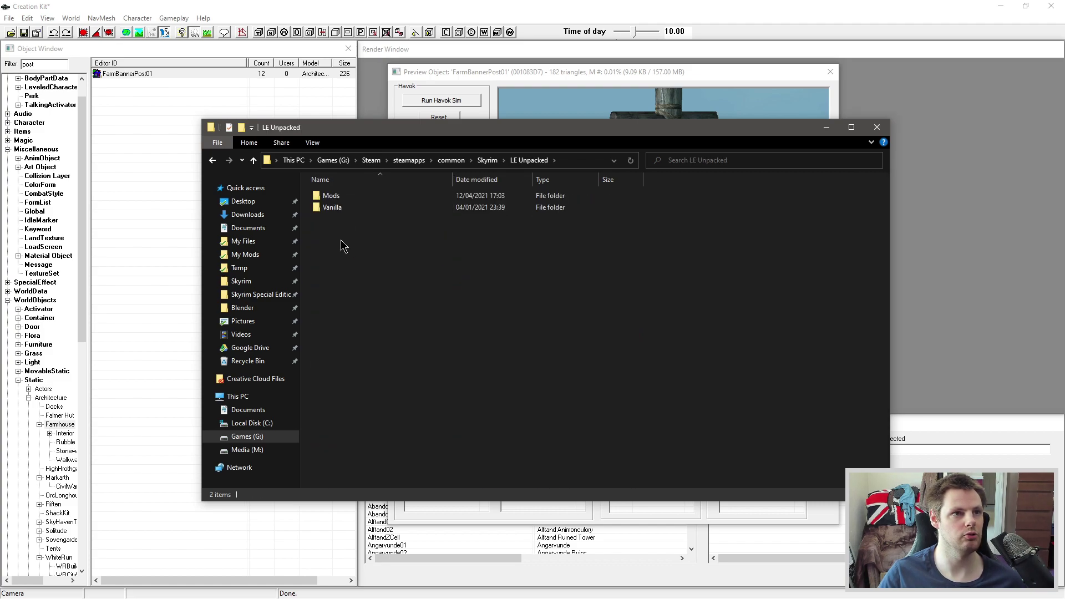
double_click(344, 207)
double_click(334, 231)
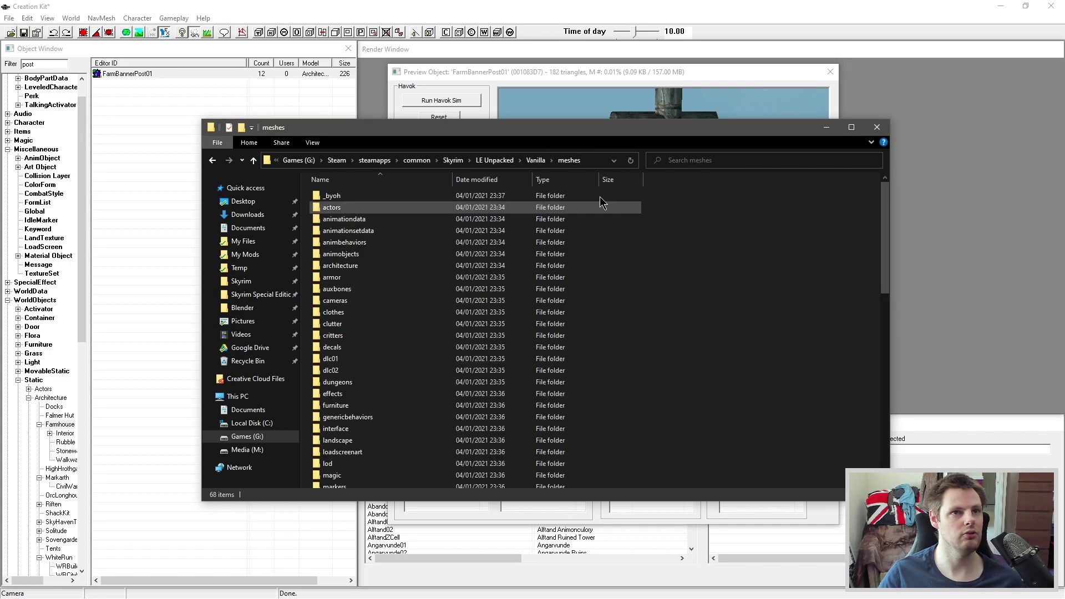
left_click(742, 160)
type("FarmBannerPost01.nif")
key("Return")
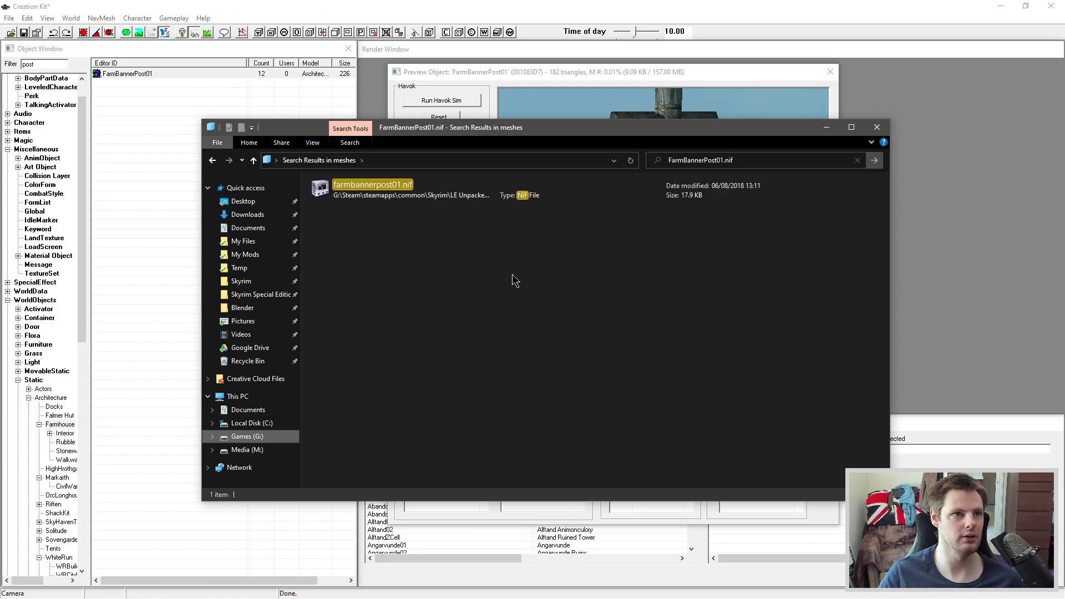
left_click(411, 195)
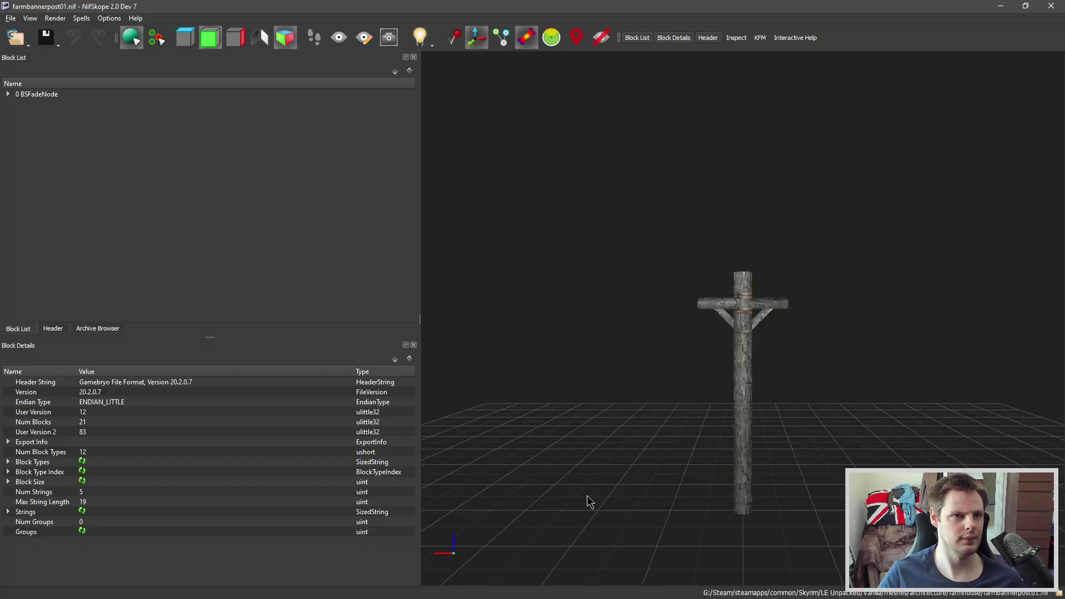
- Select the banner post's first shape and show its 8 NiTriShapeData block
left_click_drag(629, 340, 766, 393)
scroll(765, 394, "up", 3)
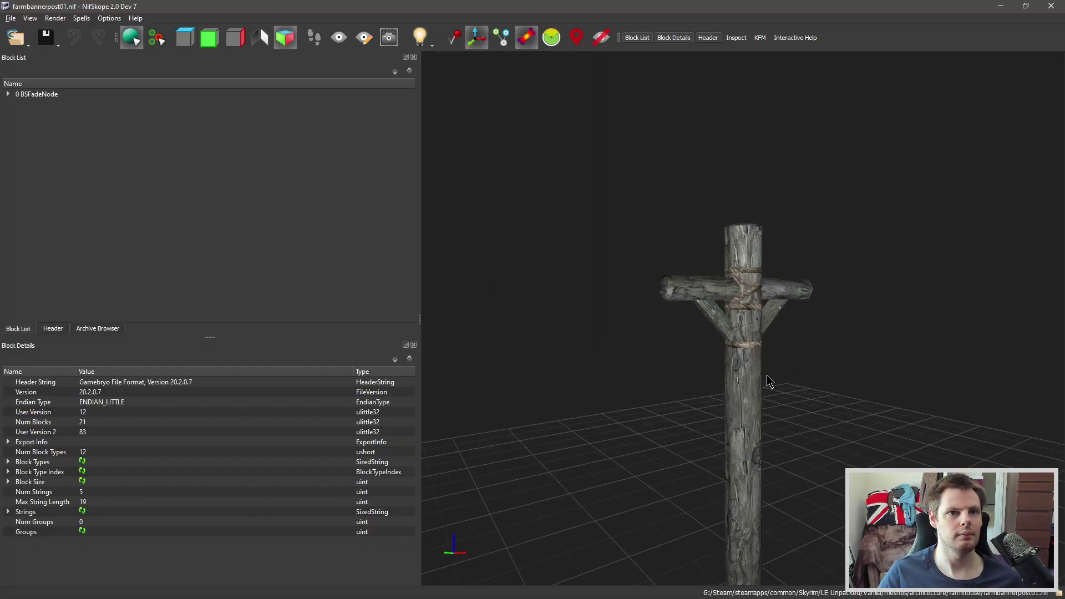
left_click(678, 311)
left_click(20, 124)
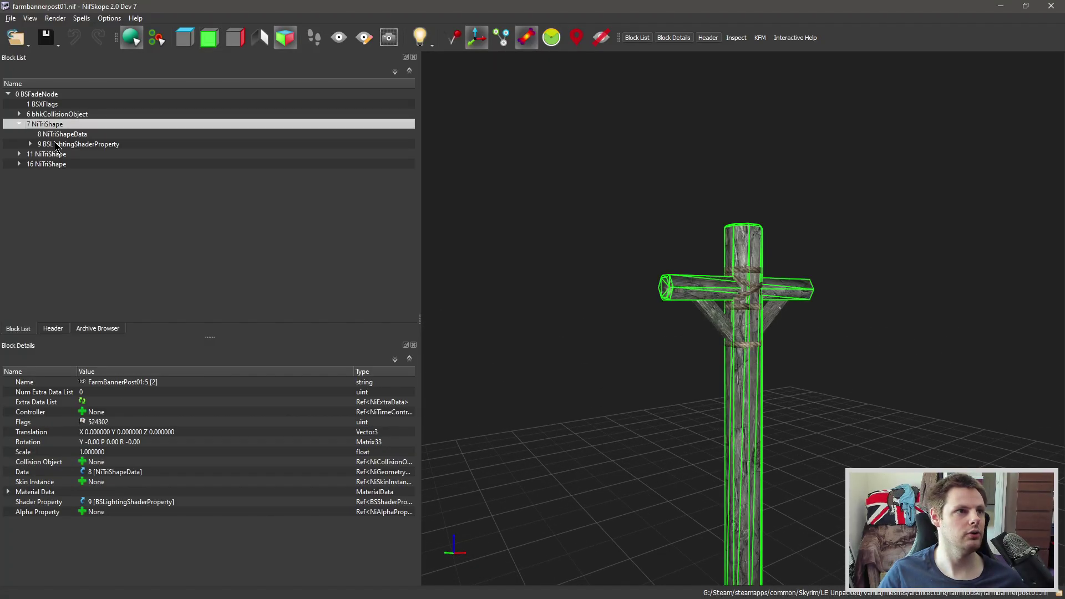
left_click(55, 144)
left_click(59, 135)
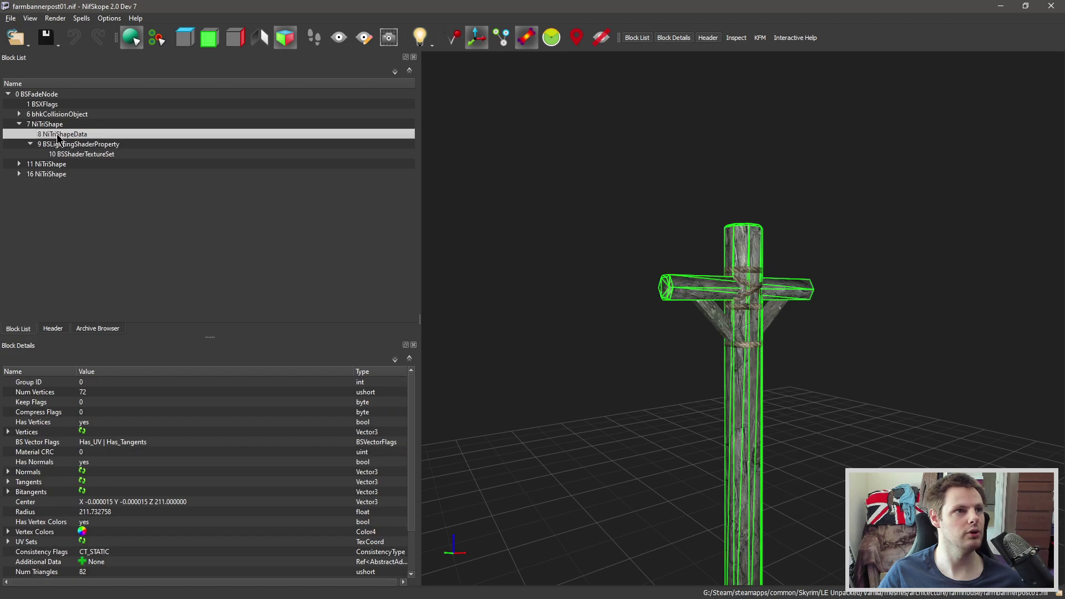
- Expand the Vertex Colors list, copy the whole array, and minimize the window
left_click(98, 533)
left_click(7, 532)
scroll(195, 490, "down", 5)
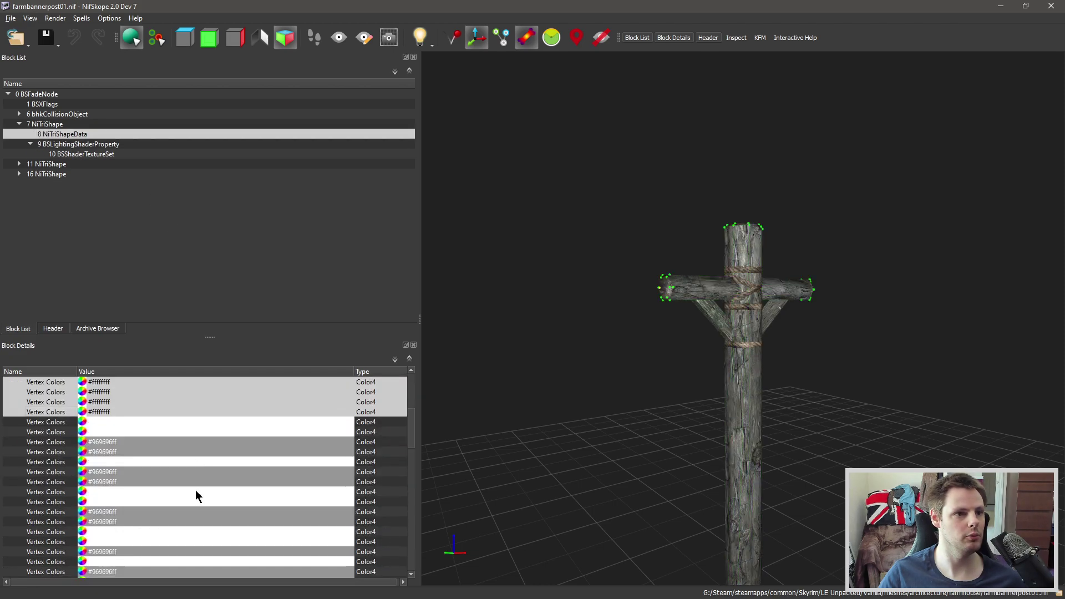
scroll(195, 490, "down", 3)
scroll(195, 490, "up", 3)
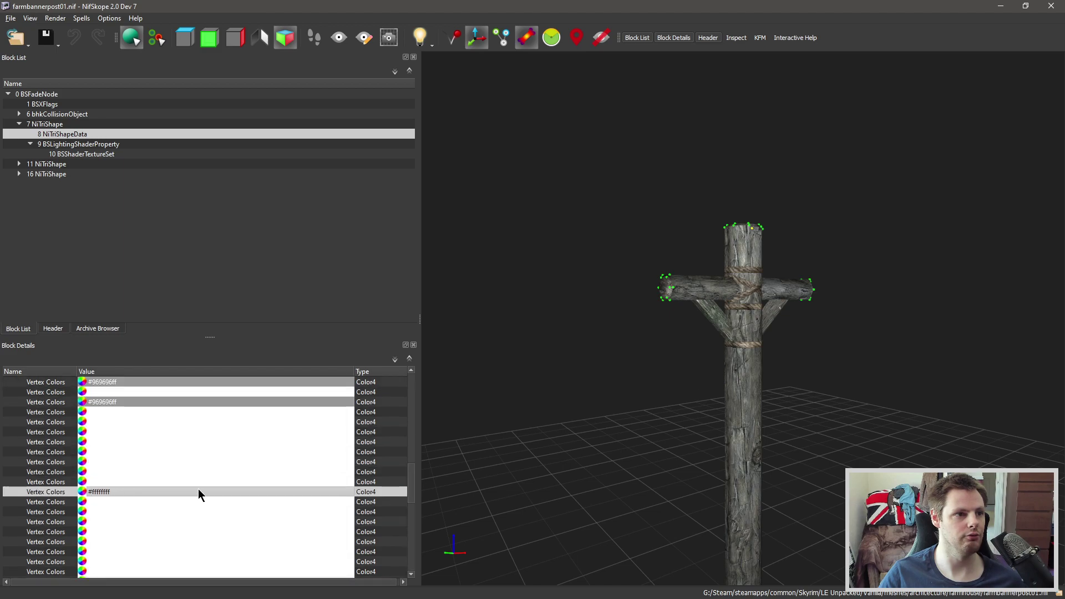
scroll(198, 488, "up", 2)
scroll(226, 464, "up", 2)
left_click(133, 452)
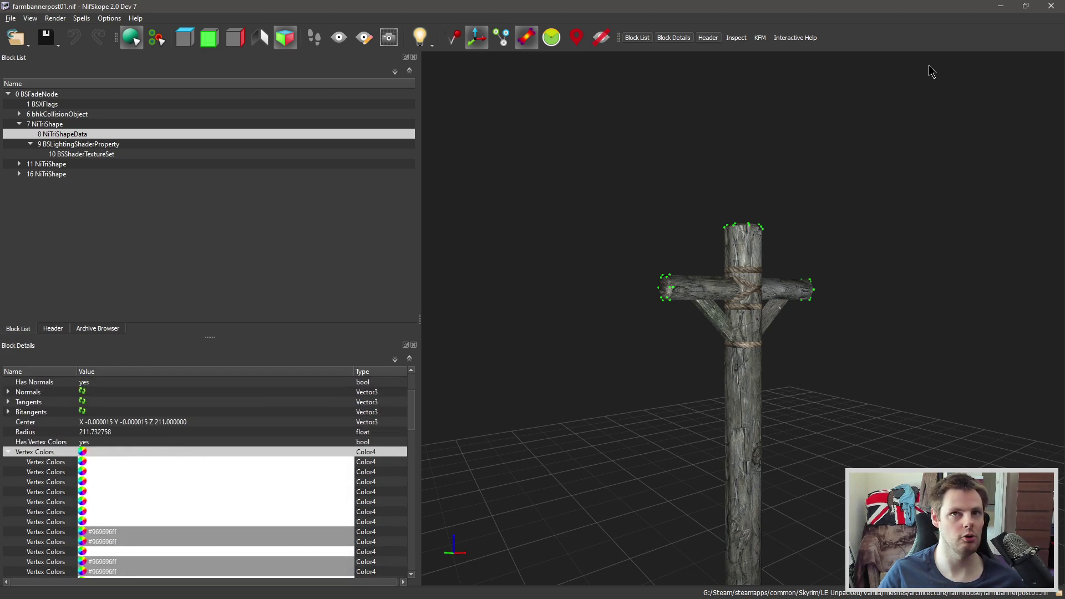
left_click(1000, 6)
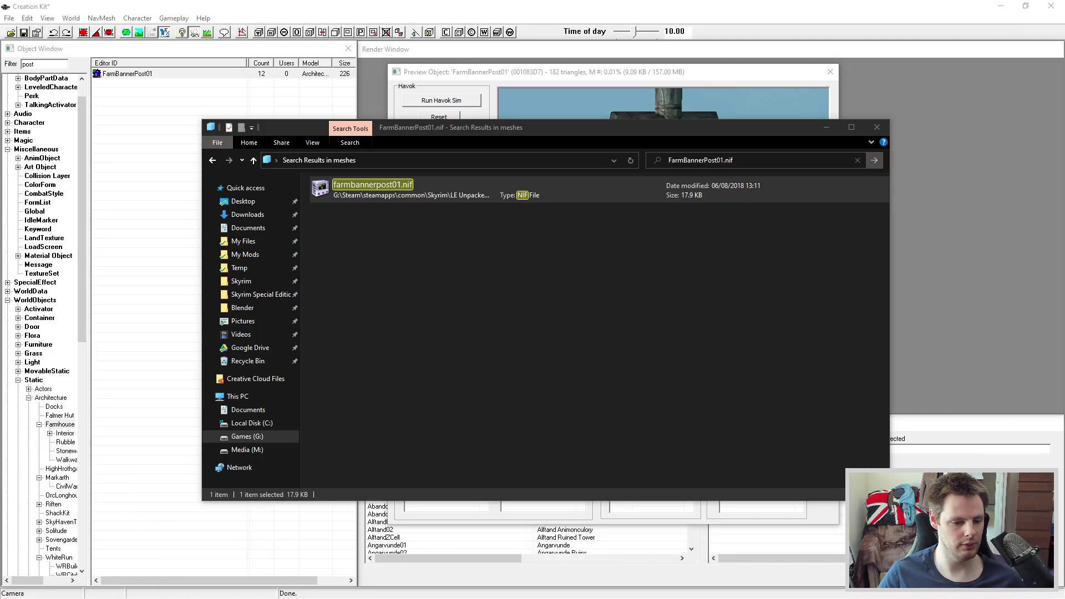
- Back in MOSPost02, paste the copied colours onto its Vertex Colors array
key("alt+Tab")
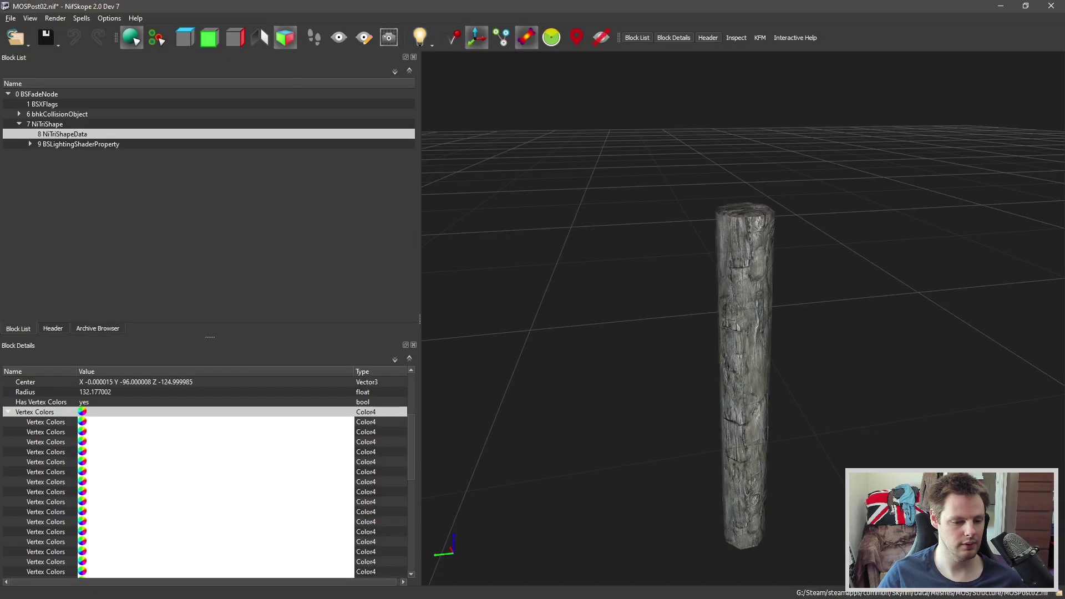
scroll(646, 438, "up", 3)
scroll(210, 469, "down", 10)
scroll(210, 462, "up", 3)
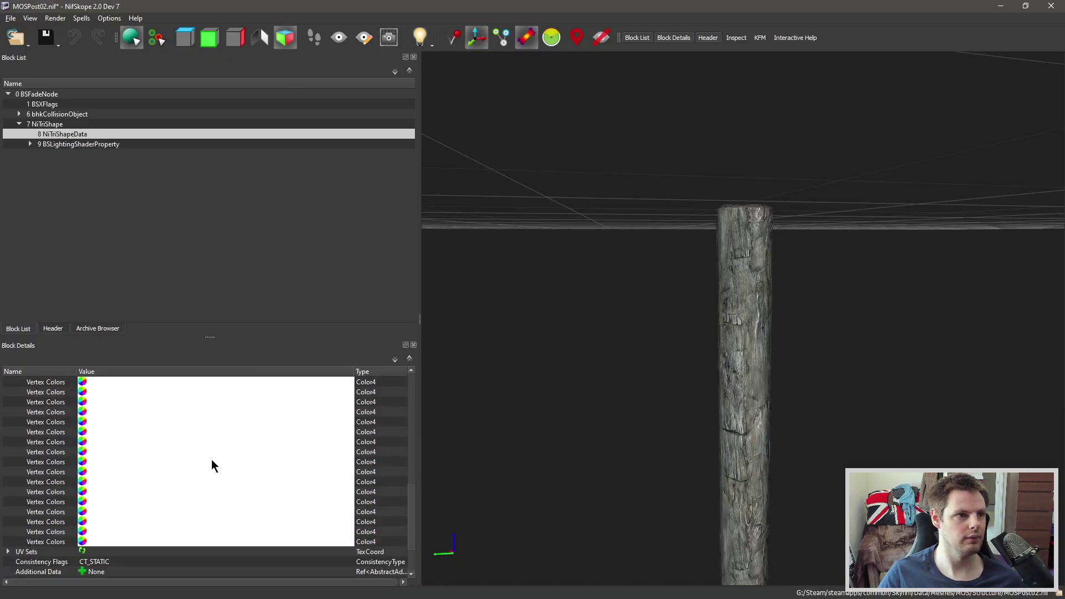
scroll(212, 459, "up", 3)
scroll(192, 464, "up", 3)
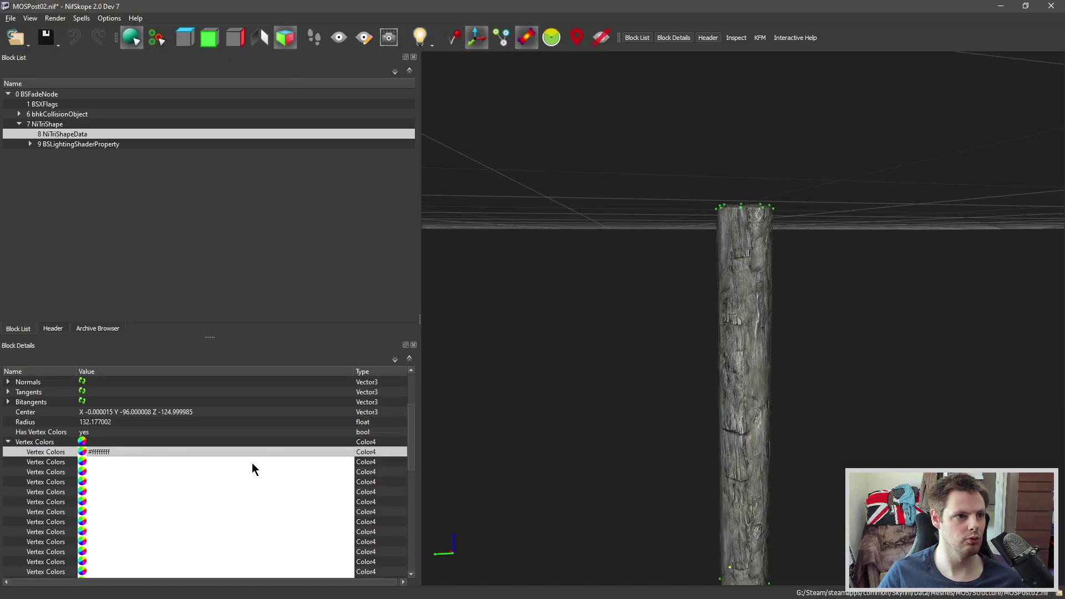
scroll(252, 466, "down", 3)
scroll(167, 443, "down", 3)
scroll(166, 443, "down", 3)
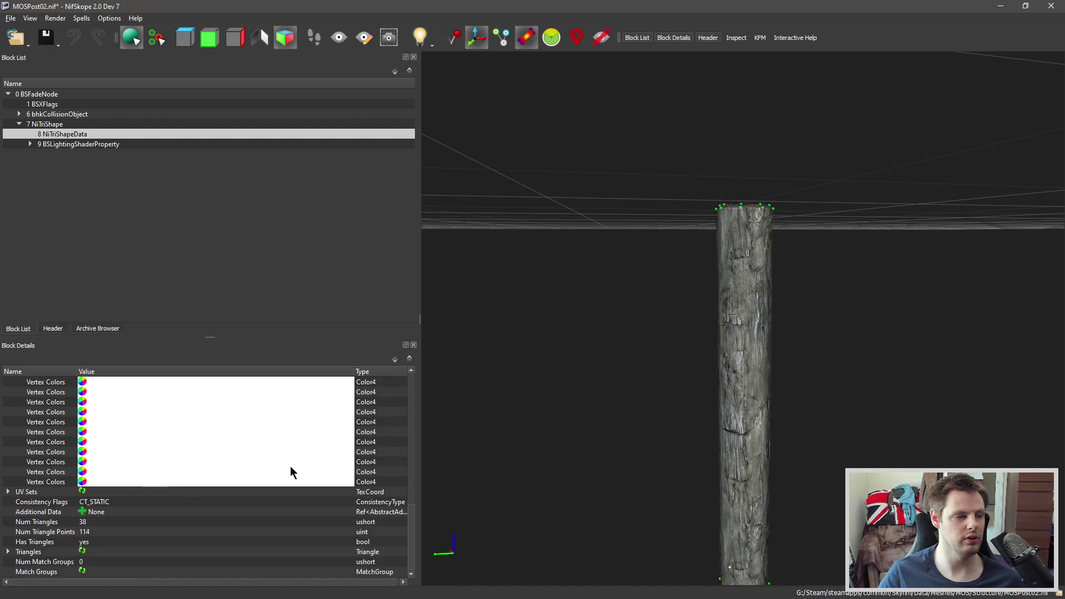
scroll(200, 438, "up", 3)
scroll(162, 444, "up", 3)
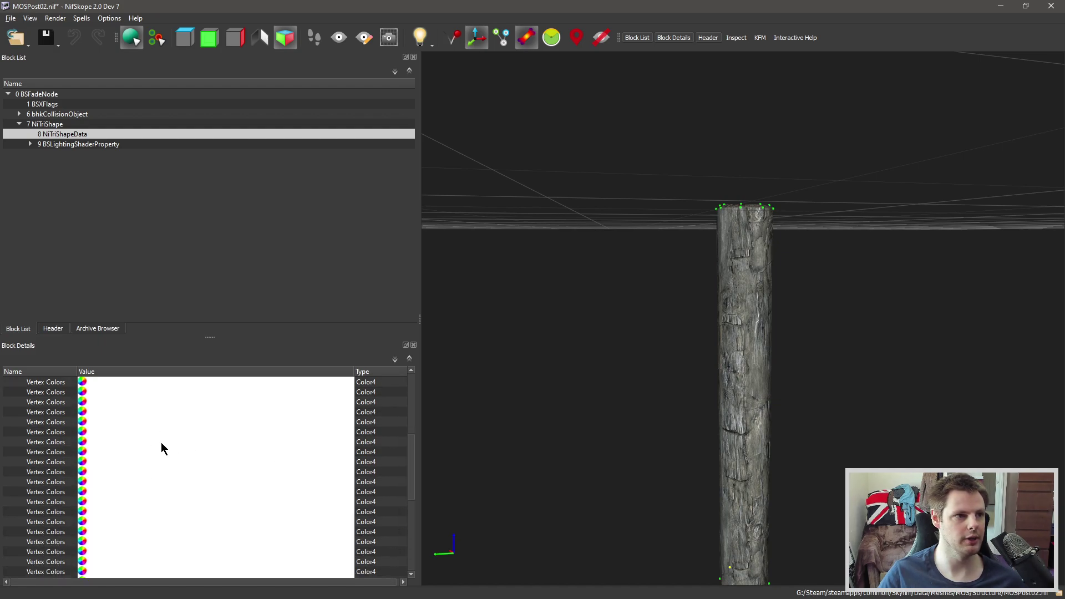
scroll(177, 432, "up", 3)
left_click(184, 421)
mouse_move(709, 409)
left_mouse_down()
mouse_move(948, 405)
mouse_move(792, 363)
mouse_move(700, 422)
left_mouse_up()
left_click(116, 412)
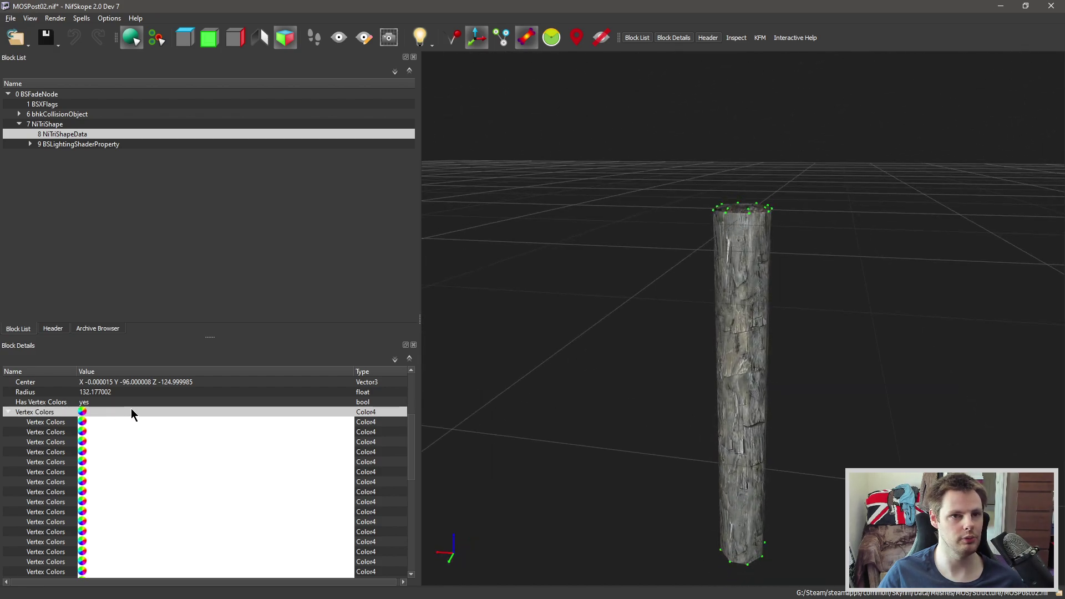
type("#969696ff")
- Check the pasted entries near the list end, including the grey #969696ff ones
mouse_move(807, 378)
left_mouse_down()
mouse_move(650, 341)
mouse_move(791, 361)
left_mouse_up()
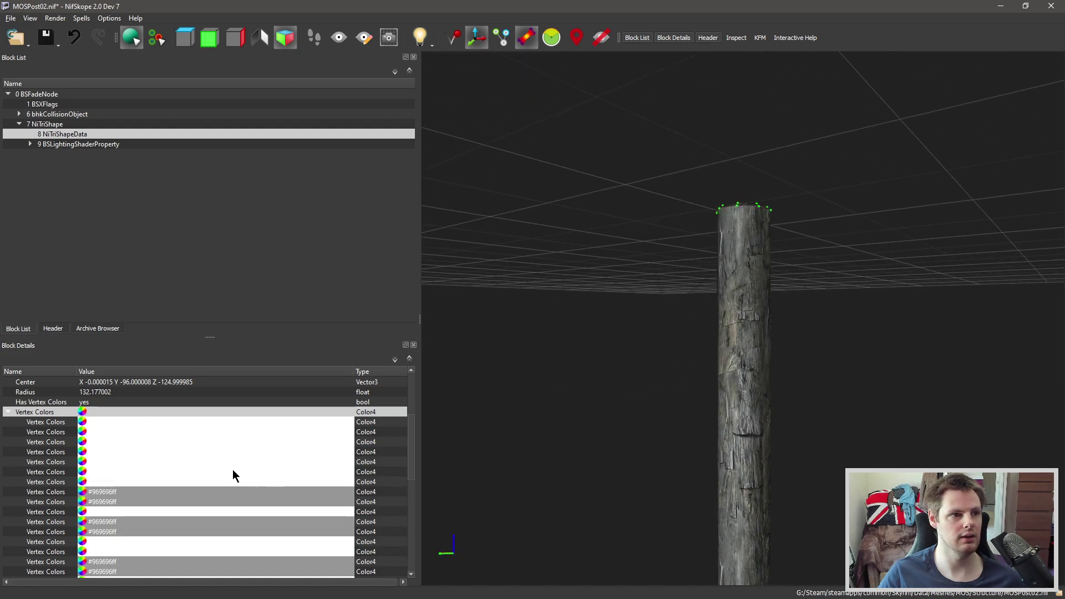
scroll(232, 469, "down", 5)
scroll(177, 434, "down", 5)
left_click(121, 441)
left_click(124, 422)
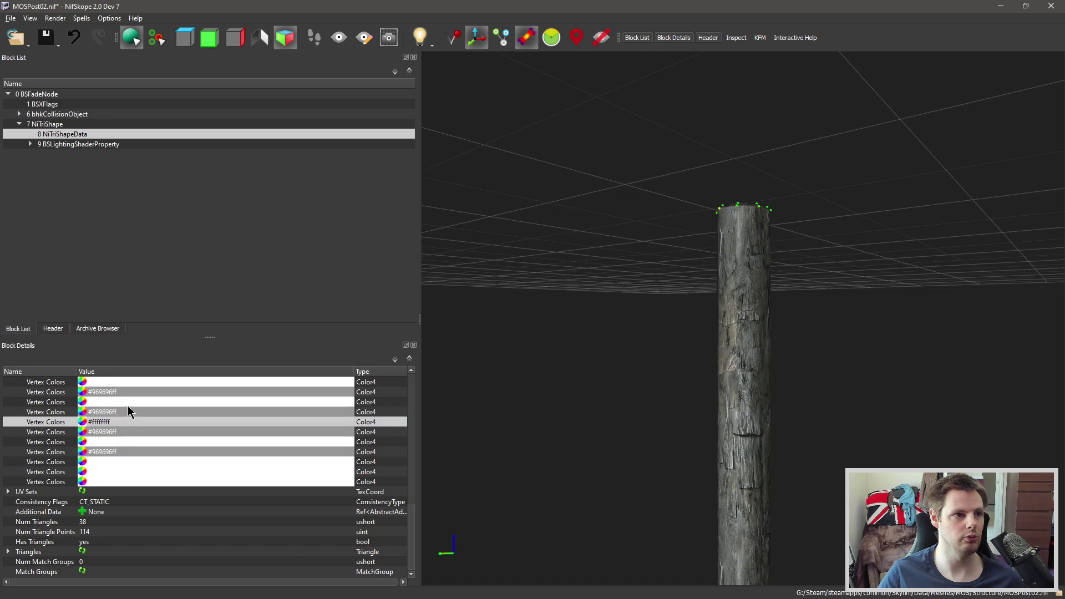
left_click(127, 403)
left_click(126, 411)
left_click(120, 431)
left_click(133, 451)
- Orbit and zoom around the post to inspect its darker shaded wood
left_click_drag(647, 403, 724, 410)
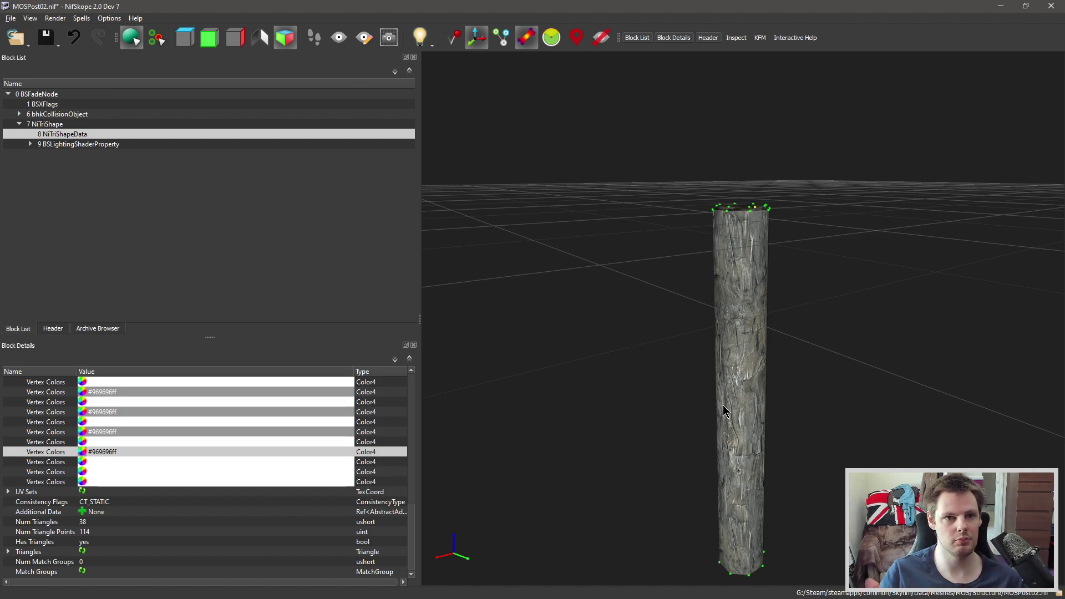
mouse_move(806, 290)
left_mouse_down()
mouse_move(782, 350)
mouse_move(743, 377)
mouse_move(779, 375)
mouse_move(660, 244)
mouse_move(693, 391)
mouse_move(656, 375)
mouse_move(678, 380)
mouse_move(633, 351)
mouse_move(624, 327)
left_mouse_up()
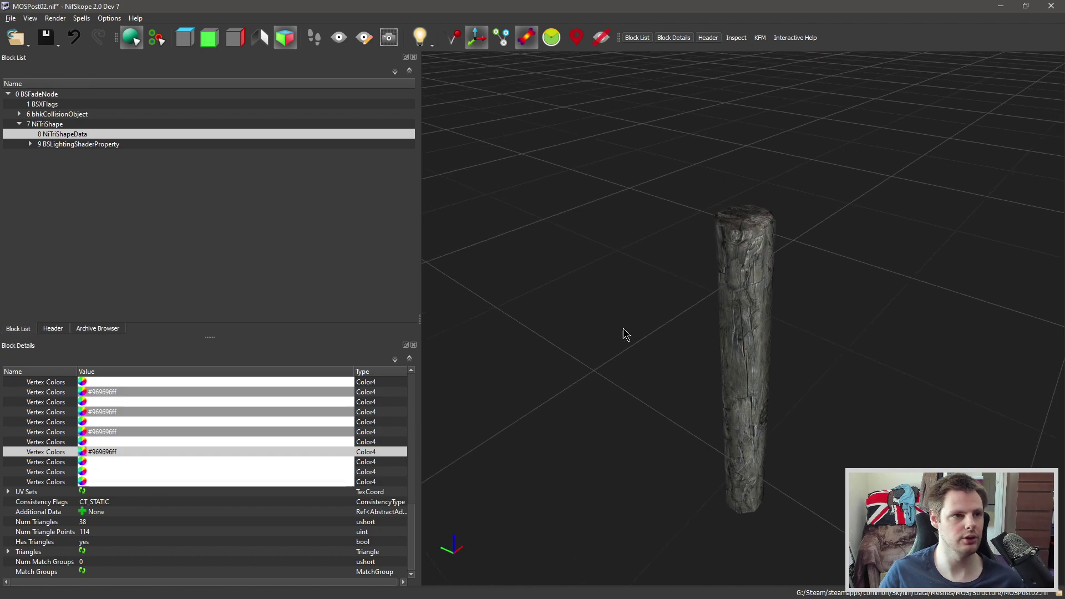
scroll(224, 458, "up", 5)
scroll(226, 451, "up", 5)
scroll(219, 455, "up", 4)
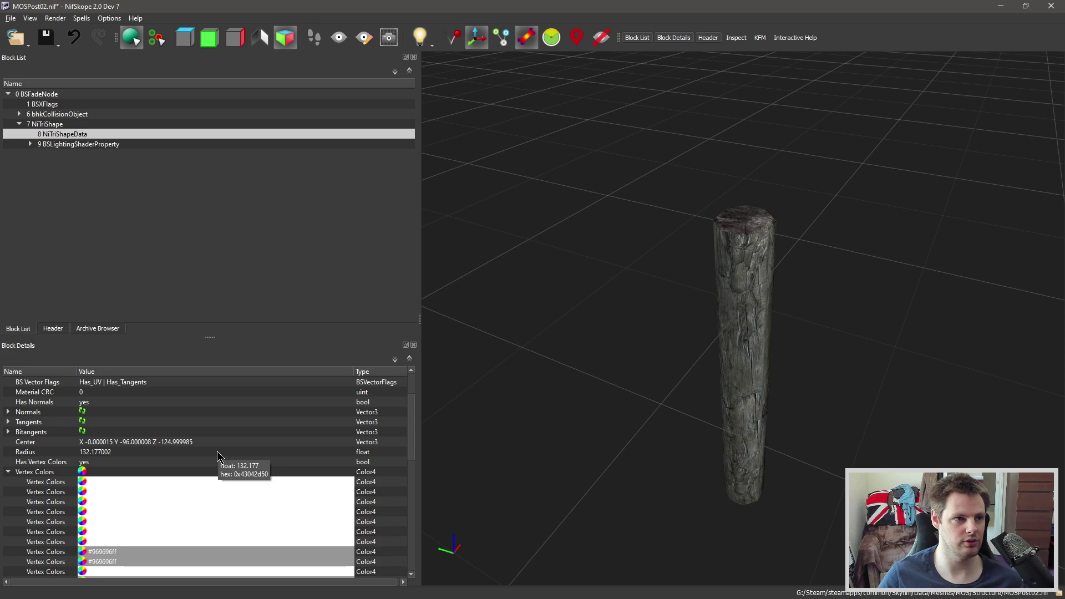
scroll(147, 452, "up", 1)
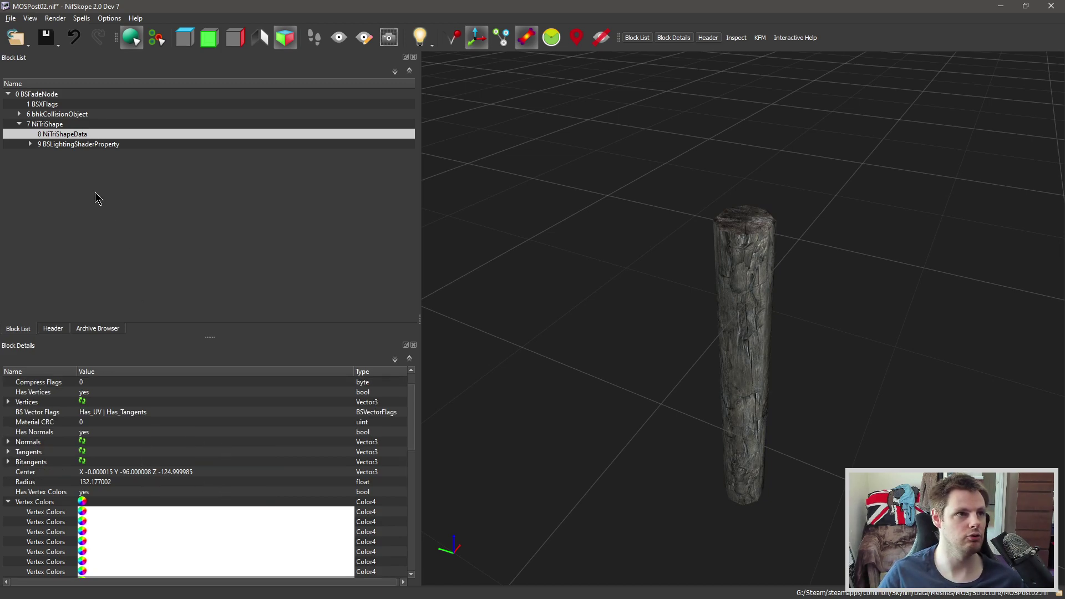
left_click(57, 44)
left_click(62, 68)
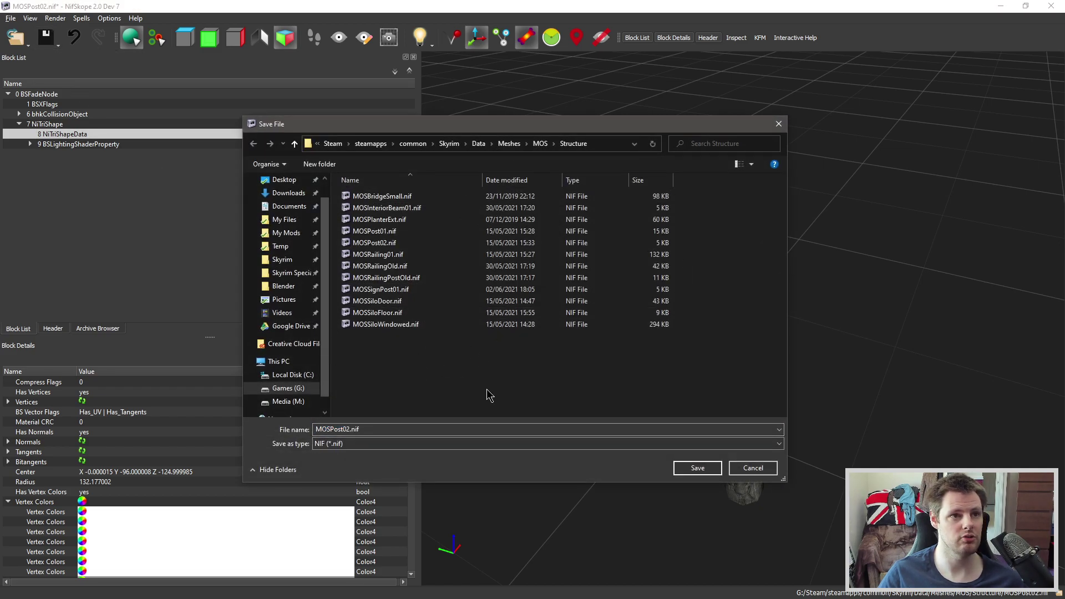
left_click(757, 469)
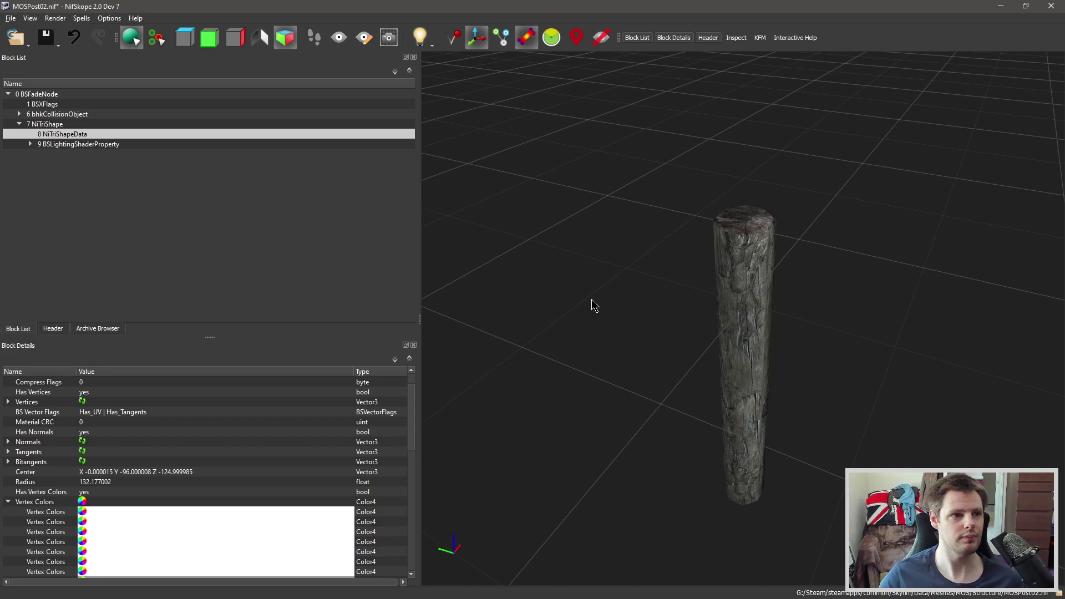
left_click_drag(591, 302, 637, 314)
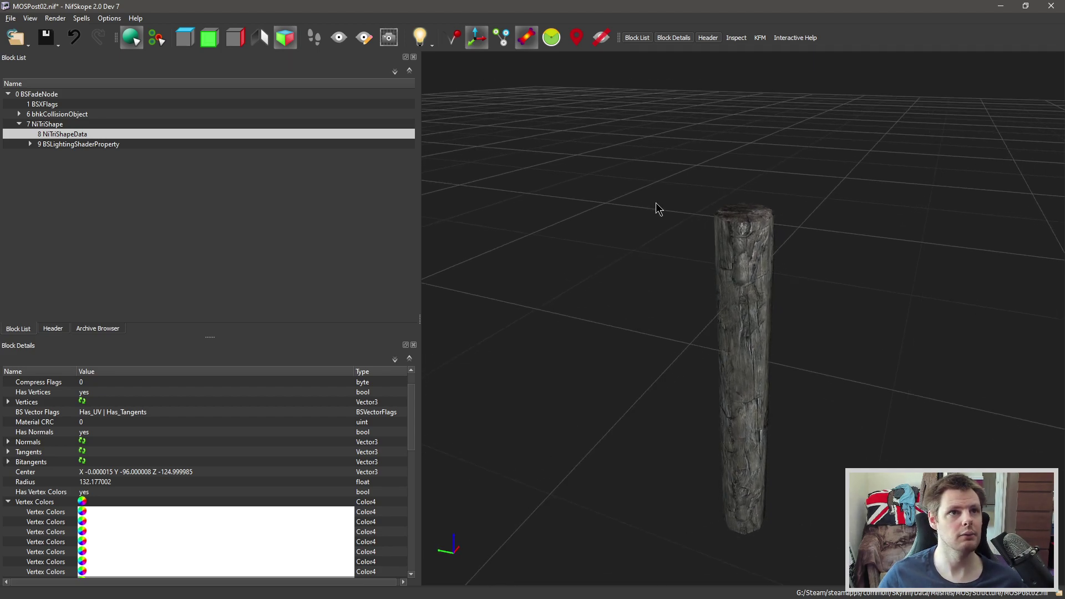